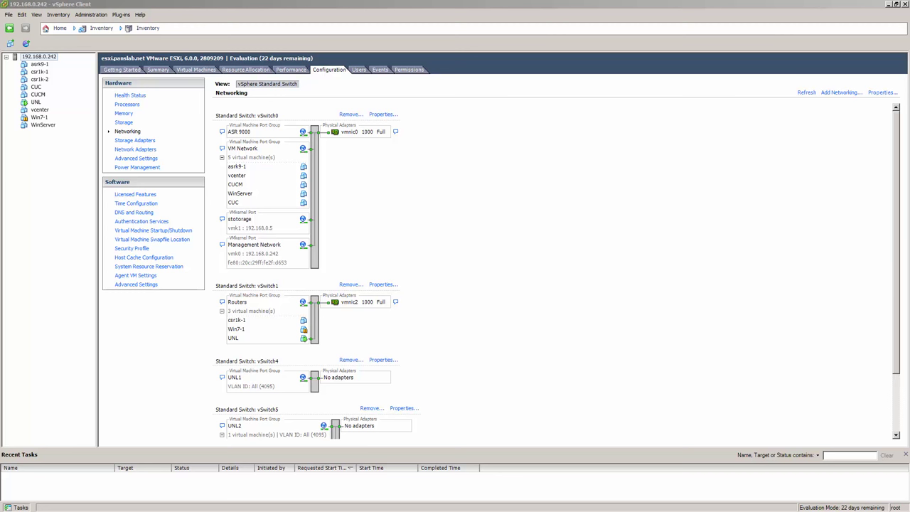
Step: Switch to Paint and sketch a switch box labelled 3560, linked to a router circle labelled 2821, with a thicker brush
left_click(322, 5)
left_click_drag(533, 31, 572, 32)
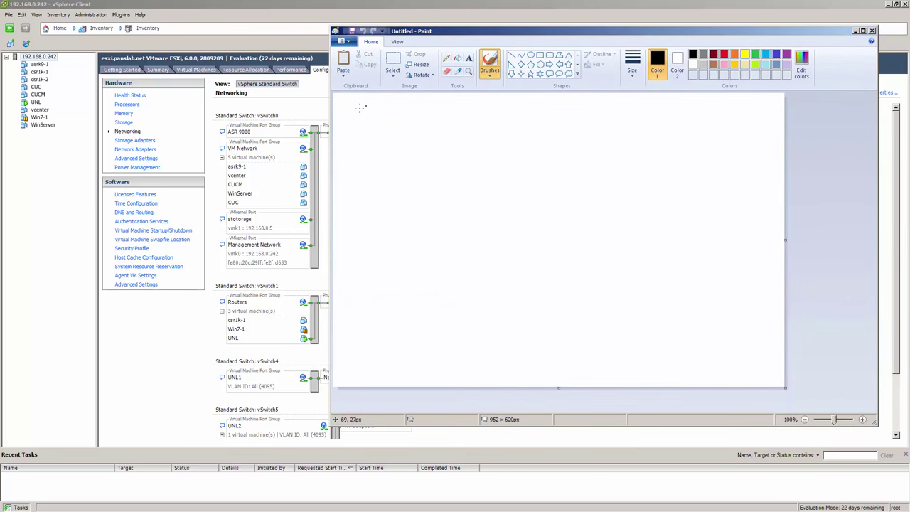
left_click_drag(452, 32, 538, 34)
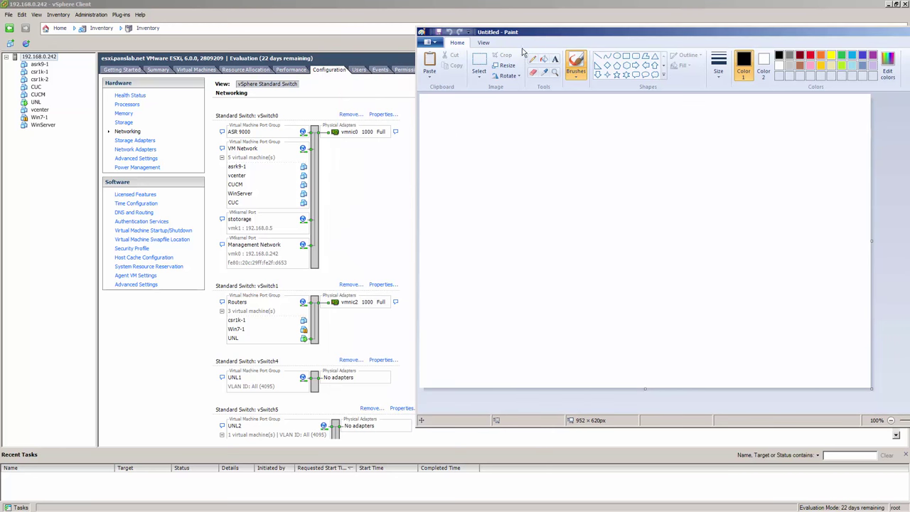
left_click(718, 68)
left_click(741, 105)
left_click_drag(476, 187, 477, 251)
mouse_move(477, 186)
left_mouse_down()
mouse_move(514, 184)
mouse_move(513, 254)
mouse_move(477, 256)
left_mouse_up()
mouse_move(477, 171)
left_mouse_down()
mouse_move(486, 182)
mouse_move(510, 170)
left_mouse_up()
mouse_move(456, 218)
left_mouse_down()
mouse_move(475, 216)
mouse_move(429, 208)
mouse_move(449, 204)
mouse_move(438, 226)
mouse_move(451, 227)
left_mouse_up()
left_click_drag(428, 190, 453, 196)
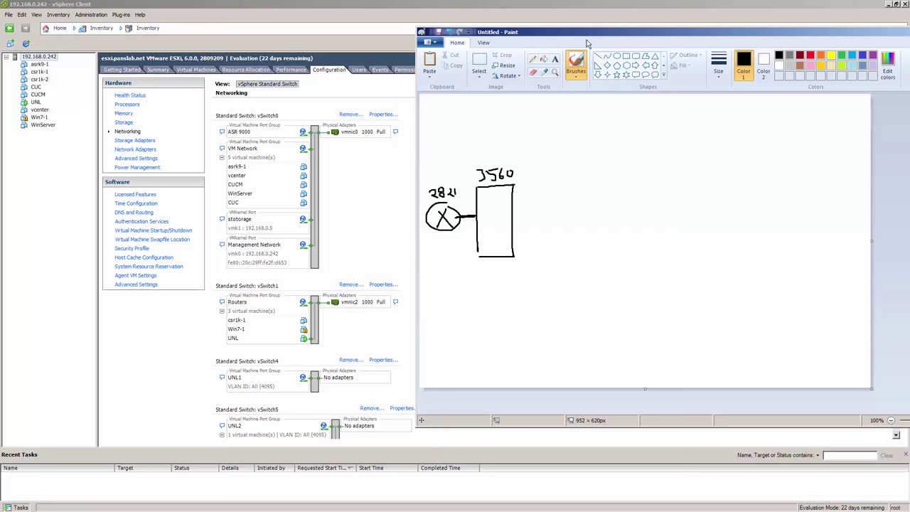
Step: Draw two horizontal links leading out of the 3560 switch box and label them 10 and 100
left_click_drag(599, 33, 552, 29)
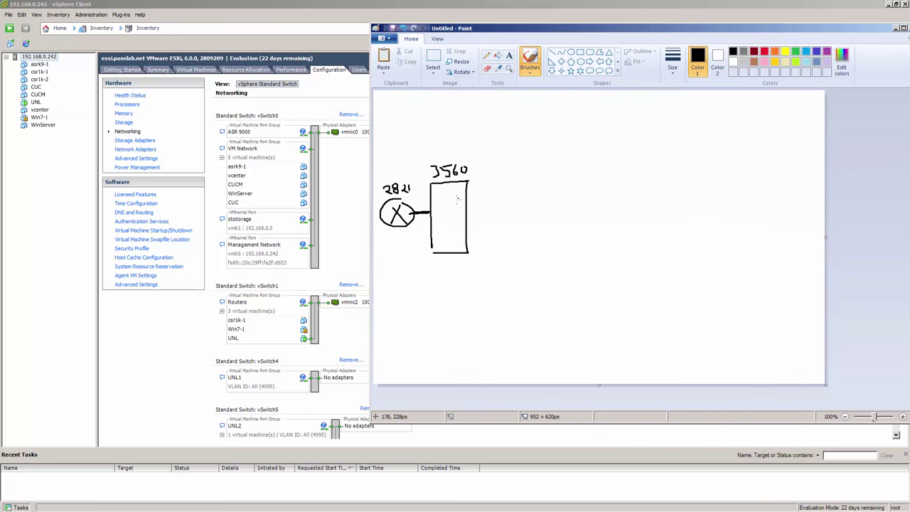
left_click_drag(456, 198, 535, 198)
left_click_drag(458, 234, 530, 235)
mouse_move(482, 186)
left_mouse_down()
mouse_move(483, 196)
mouse_move(491, 186)
left_mouse_up()
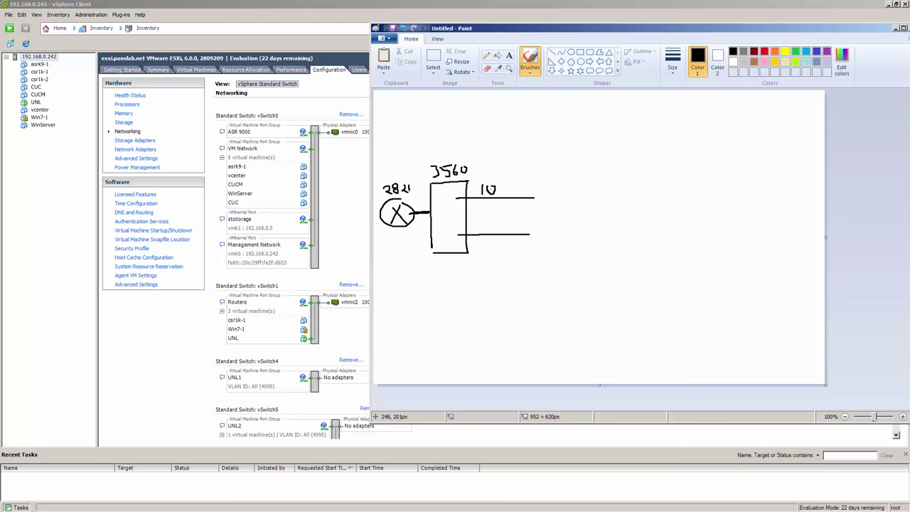
left_click_drag(482, 224, 484, 232)
left_click_drag(494, 224, 501, 225)
Step: Draw a large box at the ends of the two links and label it ESXi
left_click_drag(528, 159, 529, 228)
left_click_drag(528, 293, 529, 301)
left_click(536, 305)
mouse_move(529, 154)
left_mouse_down()
mouse_move(746, 147)
mouse_move(716, 295)
left_mouse_up()
left_click_drag(620, 304, 748, 304)
mouse_move(609, 130)
left_mouse_down()
mouse_move(593, 135)
mouse_move(610, 142)
left_mouse_up()
left_click_drag(596, 136, 642, 142)
mouse_move(641, 132)
left_mouse_down()
mouse_move(627, 144)
mouse_move(649, 144)
left_mouse_up()
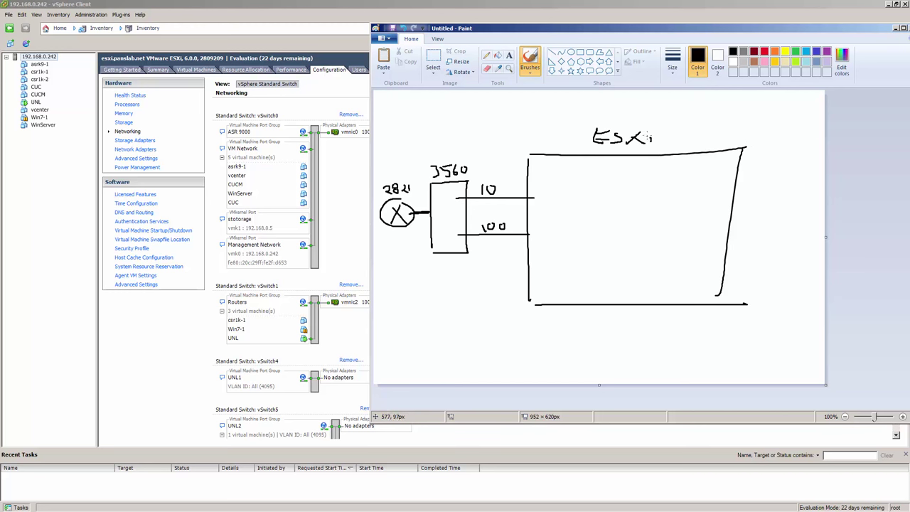
left_click(648, 133)
Step: Sketch two dashed virtual switches inside the ESXi box, vs0 on link 10 and vs1 on link 100
left_click_drag(530, 30, 566, 27)
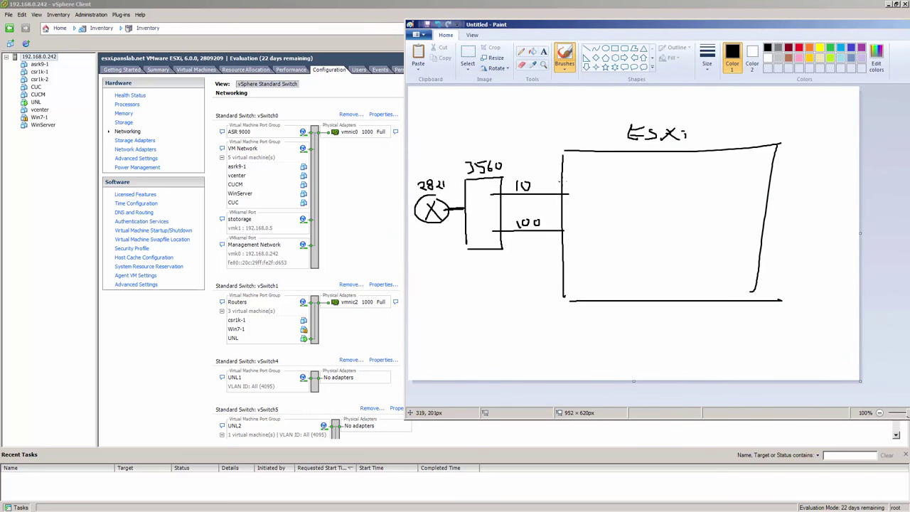
mouse_move(568, 194)
left_mouse_down()
mouse_move(585, 172)
mouse_move(583, 215)
left_mouse_up()
mouse_move(608, 169)
left_mouse_down()
mouse_move(606, 215)
mouse_move(587, 219)
left_mouse_up()
left_click_drag(582, 160, 602, 163)
mouse_move(562, 229)
left_mouse_down()
mouse_move(649, 224)
mouse_move(641, 216)
mouse_move(639, 245)
left_mouse_up()
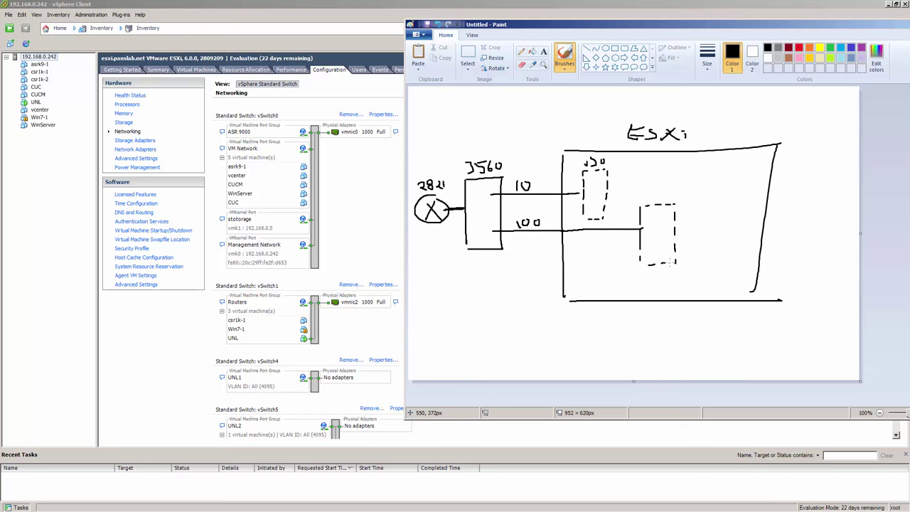
mouse_move(644, 192)
left_mouse_down()
mouse_move(647, 202)
mouse_move(652, 190)
mouse_move(651, 200)
mouse_move(667, 200)
left_mouse_up()
left_click_drag(572, 31, 549, 37)
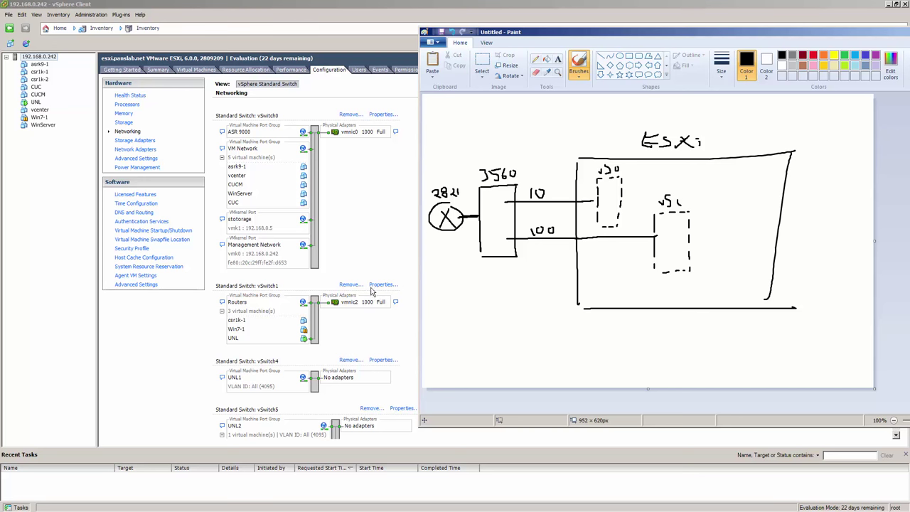
Step: Sketch a box above link 10 containing a small cloud and connected devices, and join the cloud to link 10
mouse_move(635, 33)
left_mouse_down()
mouse_move(581, 34)
mouse_move(665, 36)
mouse_move(597, 35)
left_mouse_up()
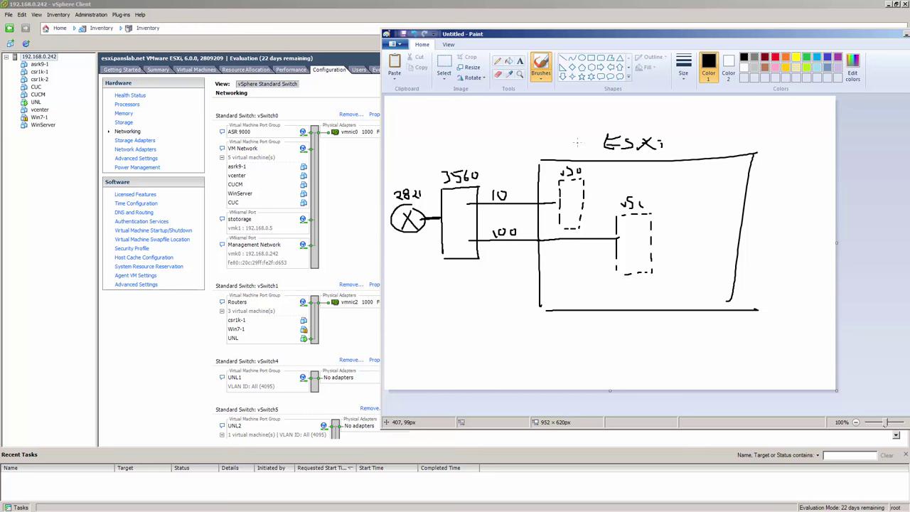
left_click(521, 203)
left_click_drag(551, 130, 553, 103)
key("ctrl+z")
mouse_move(512, 127)
left_mouse_down()
mouse_move(512, 105)
mouse_move(573, 106)
mouse_move(579, 141)
mouse_move(518, 145)
mouse_move(513, 122)
mouse_move(519, 142)
mouse_move(515, 130)
left_mouse_up()
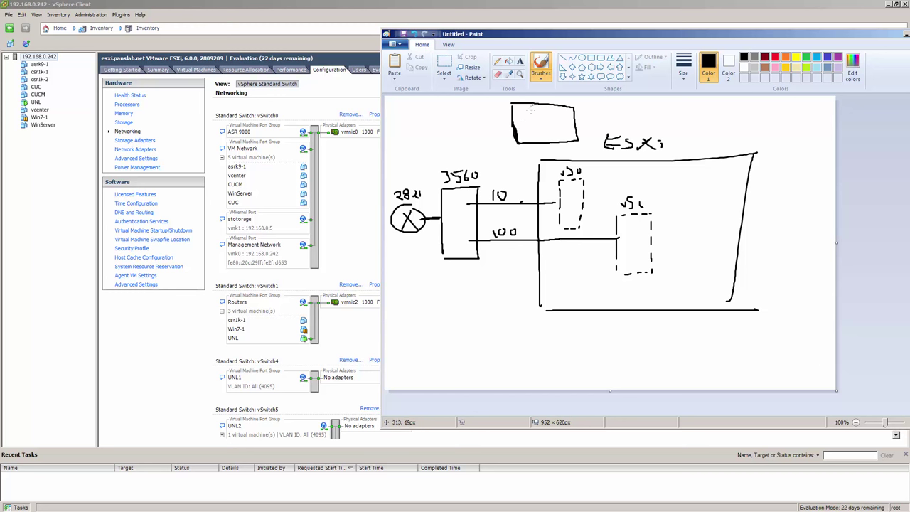
mouse_move(516, 201)
left_mouse_down()
mouse_move(517, 115)
mouse_move(542, 112)
mouse_move(546, 136)
mouse_move(542, 124)
left_mouse_up()
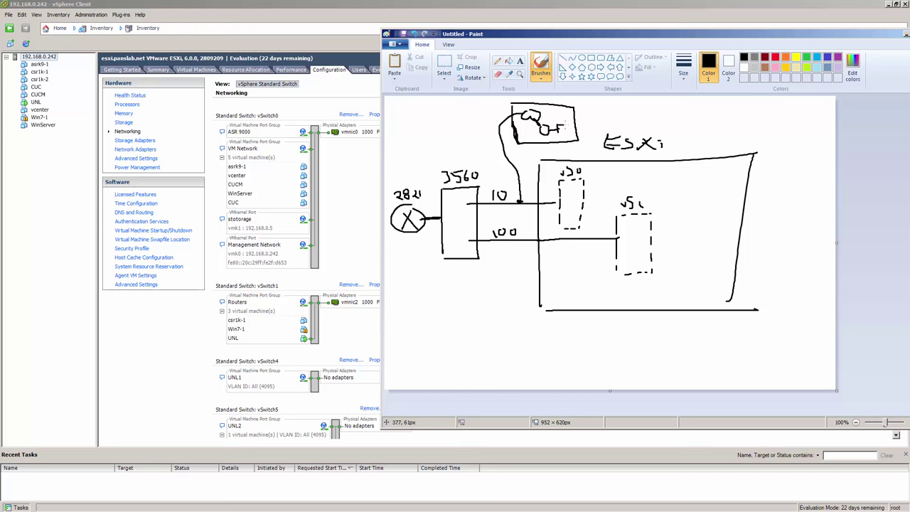
left_click_drag(570, 126, 570, 135)
left_click_drag(566, 121, 568, 130)
left_click_drag(549, 110, 563, 119)
Step: Switch back to vSphere Client and open vSwitch0's settings to check its number of ports and MTU
left_click(344, 88)
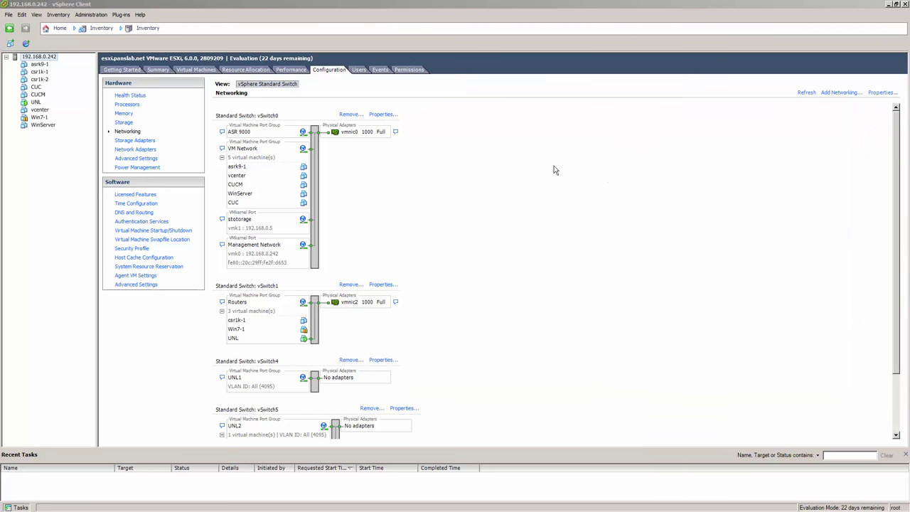
left_click(475, 157)
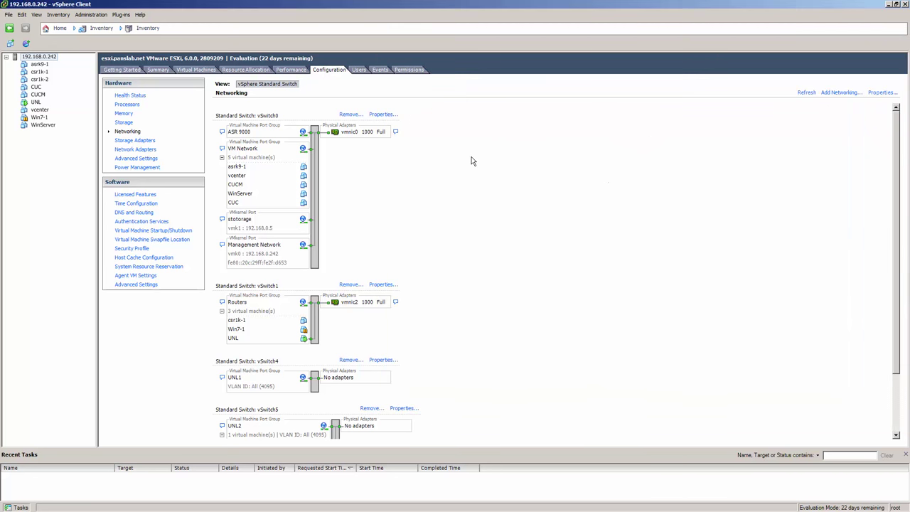
left_click(384, 115)
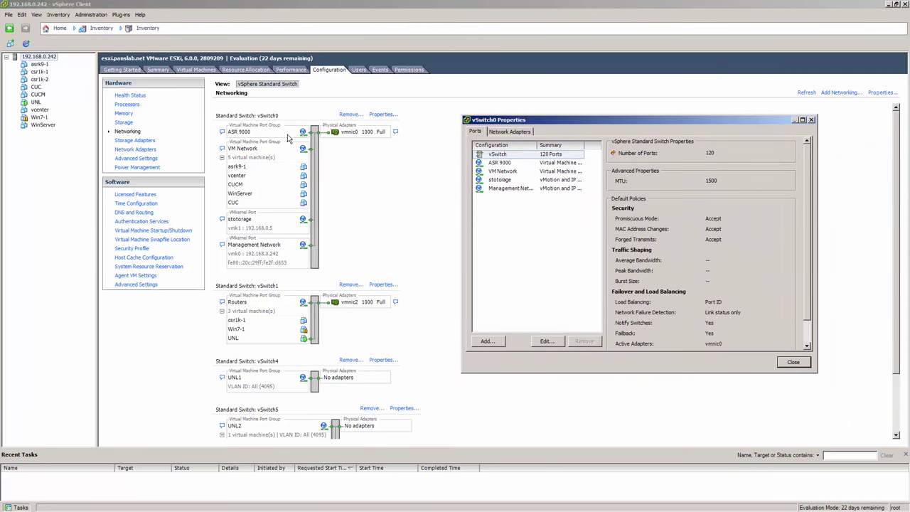
left_click(501, 157)
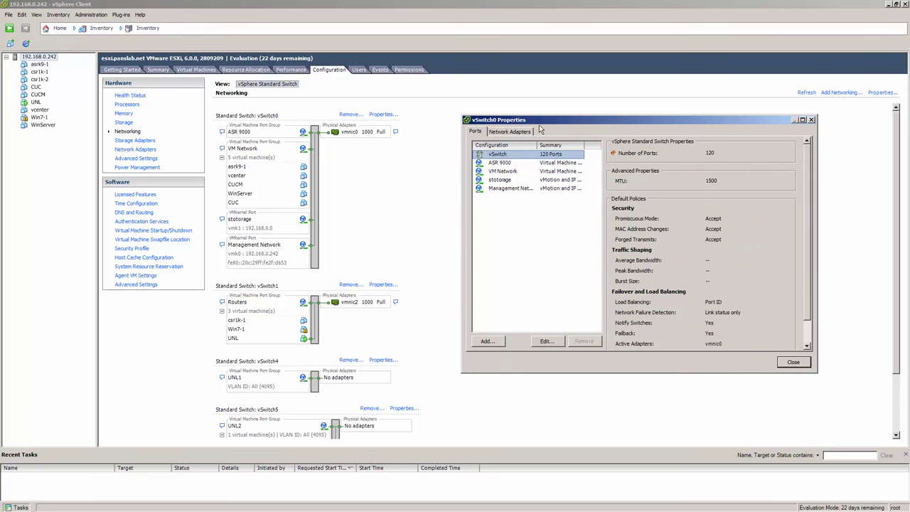
left_click_drag(557, 123, 510, 124)
left_click(506, 344)
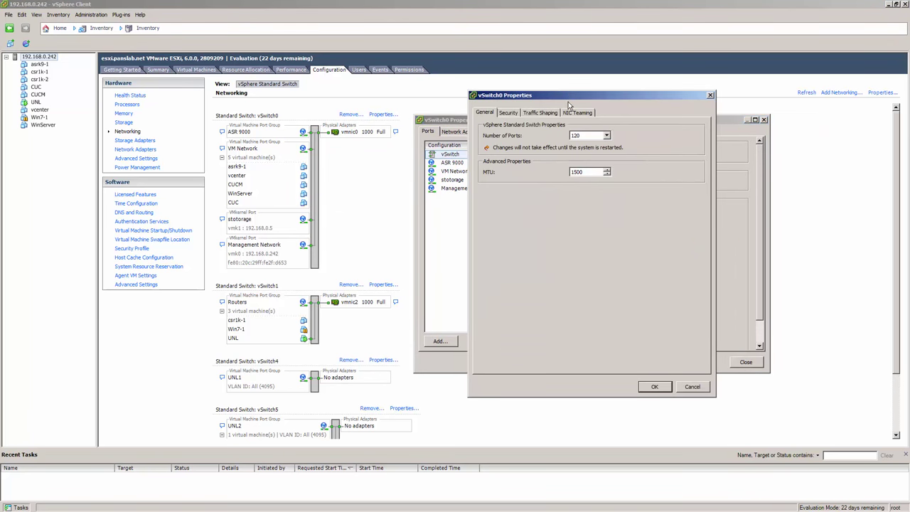
left_click_drag(570, 101, 606, 117)
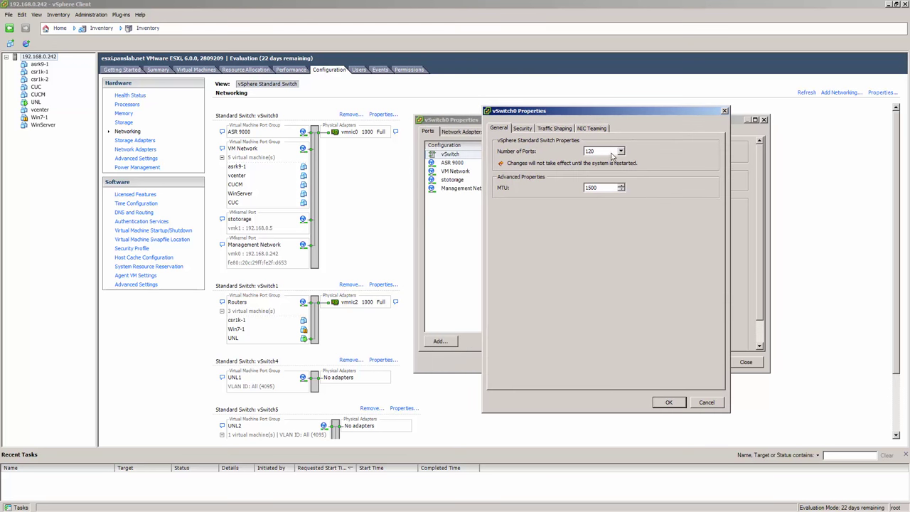
Step: Review vSwitch0's security, traffic shaping and NIC teaming policies, and close its properties
left_click(522, 129)
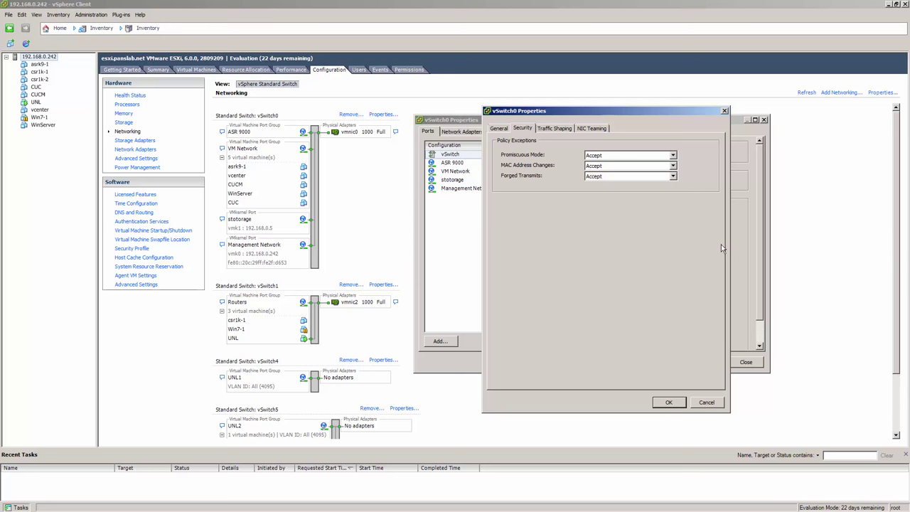
left_click_drag(648, 111, 584, 98)
left_click(496, 106)
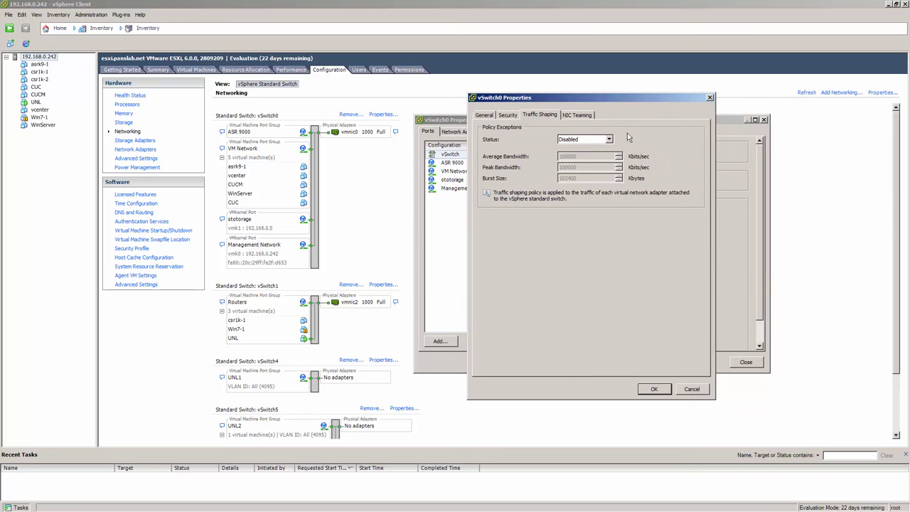
left_click(577, 115)
left_click_drag(625, 101, 580, 86)
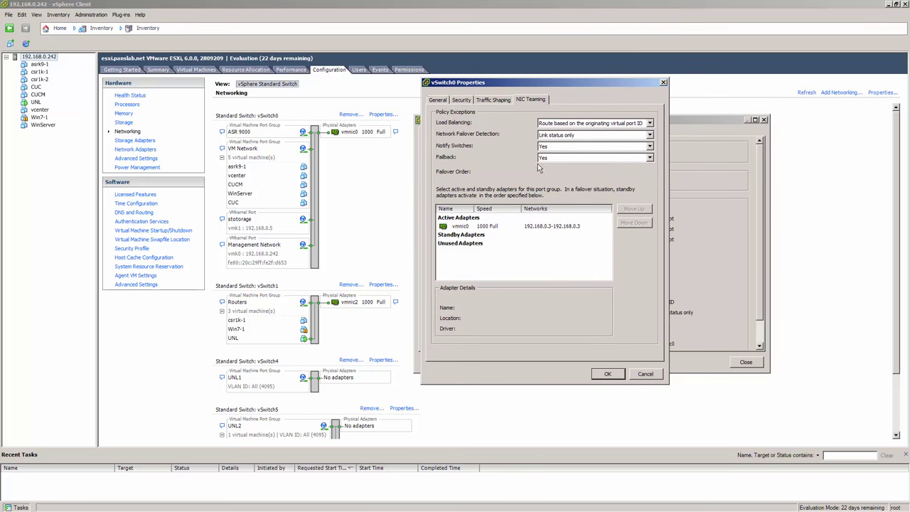
left_click(608, 376)
left_click(745, 362)
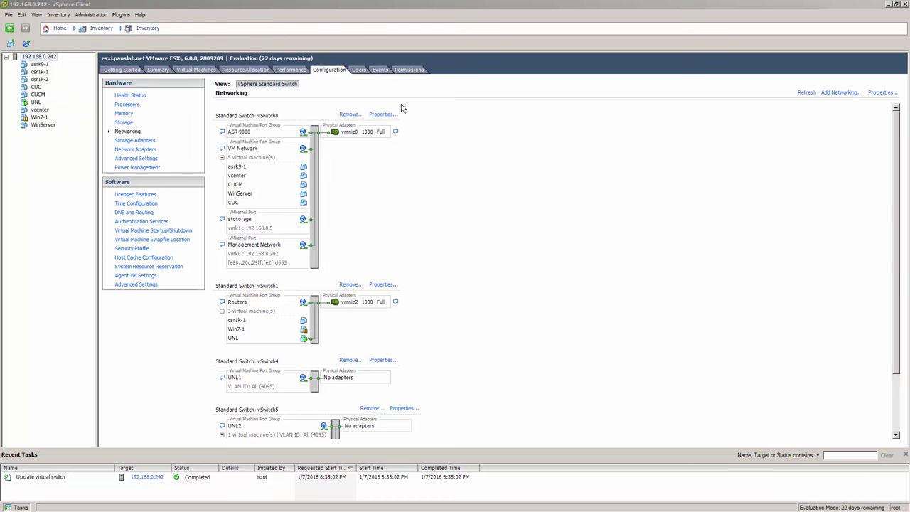
Step: Switch to GNS3, dismiss the new project dialog, and reposition and narrow the program window
left_click_drag(371, 236, 440, 212)
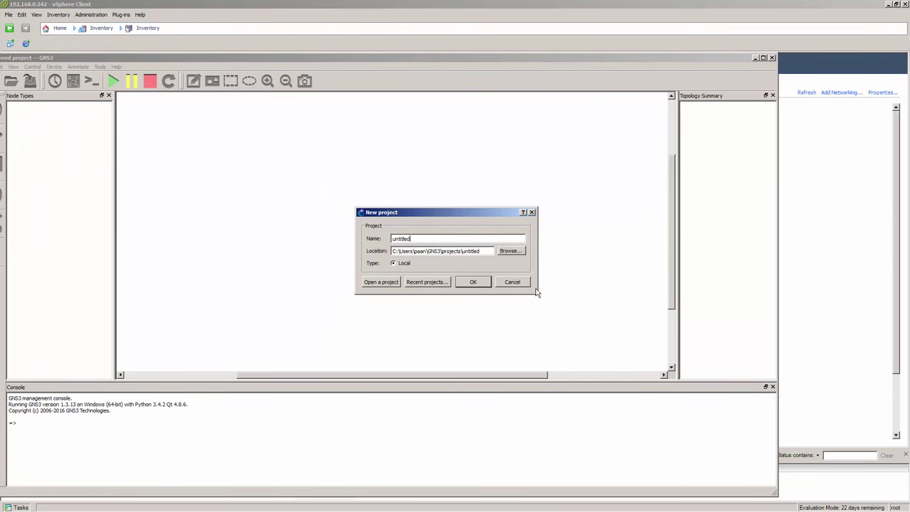
left_click(523, 285)
left_click_drag(316, 56, 387, 25)
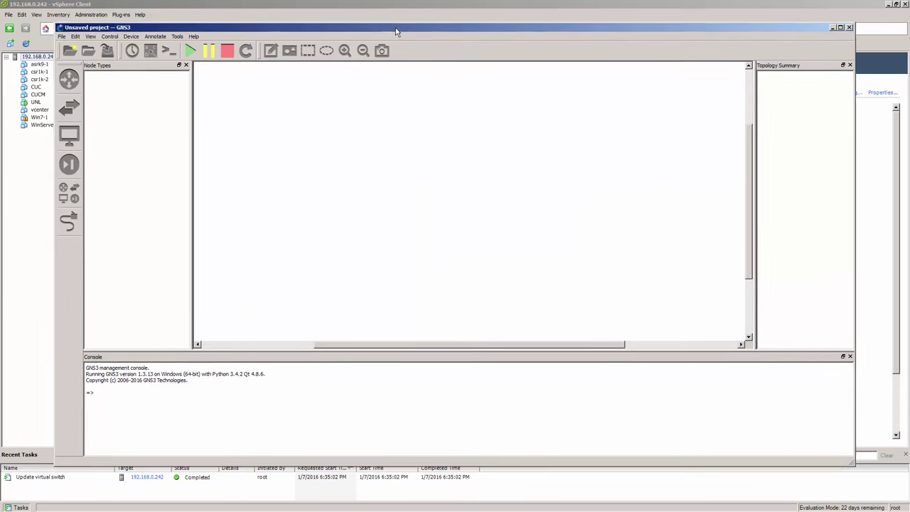
left_click_drag(846, 462, 705, 464)
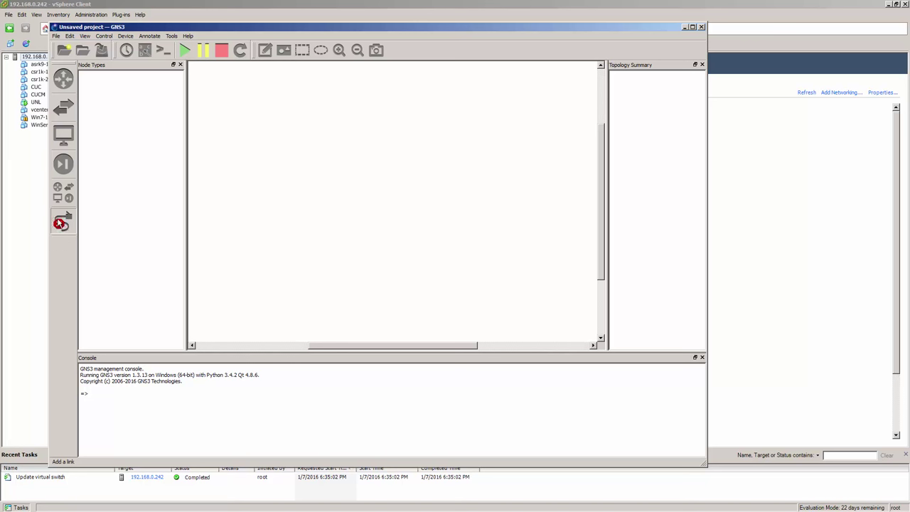
Step: Add a Cloud, a c7200 router and a switchswitch device to the topology
left_click(63, 192)
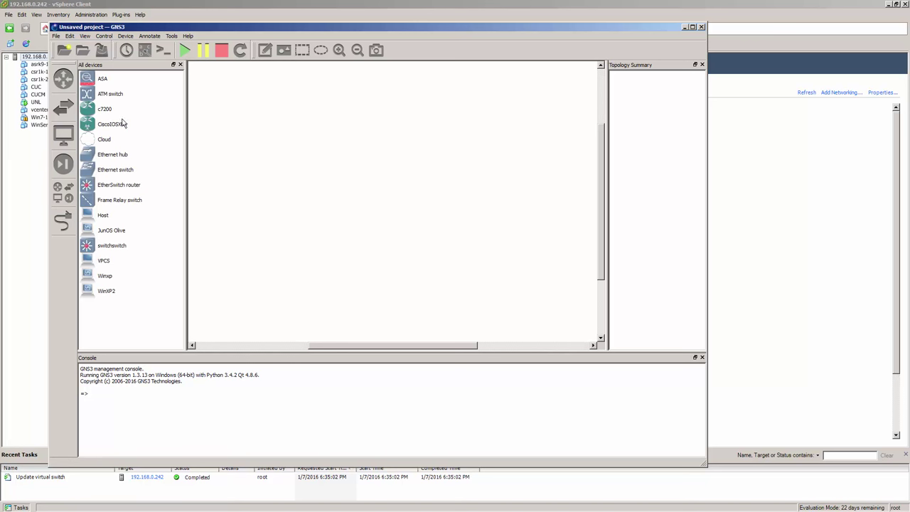
left_click_drag(96, 142, 488, 148)
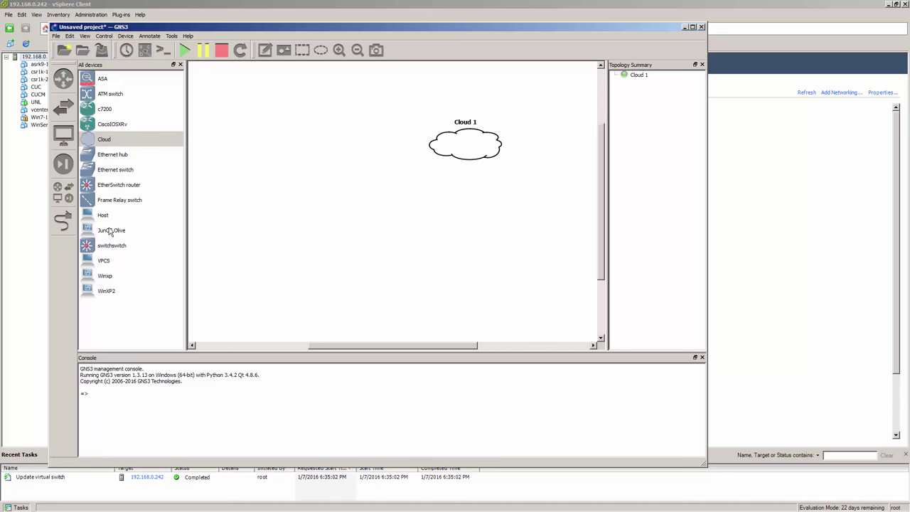
left_click_drag(102, 110, 409, 207)
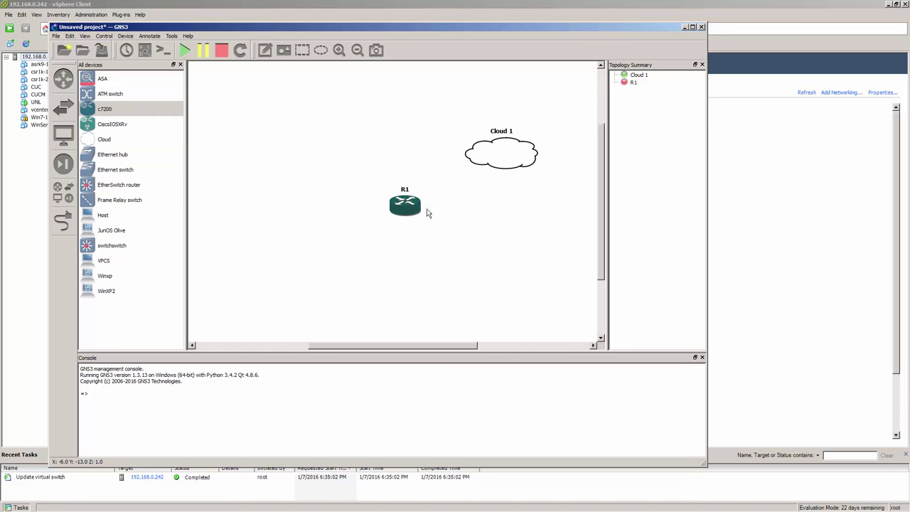
left_click(111, 247)
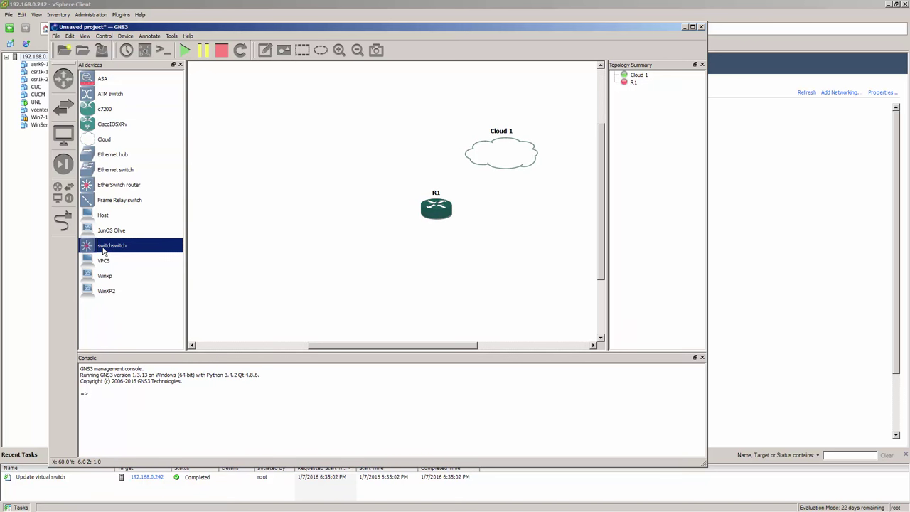
left_click_drag(107, 253, 331, 227)
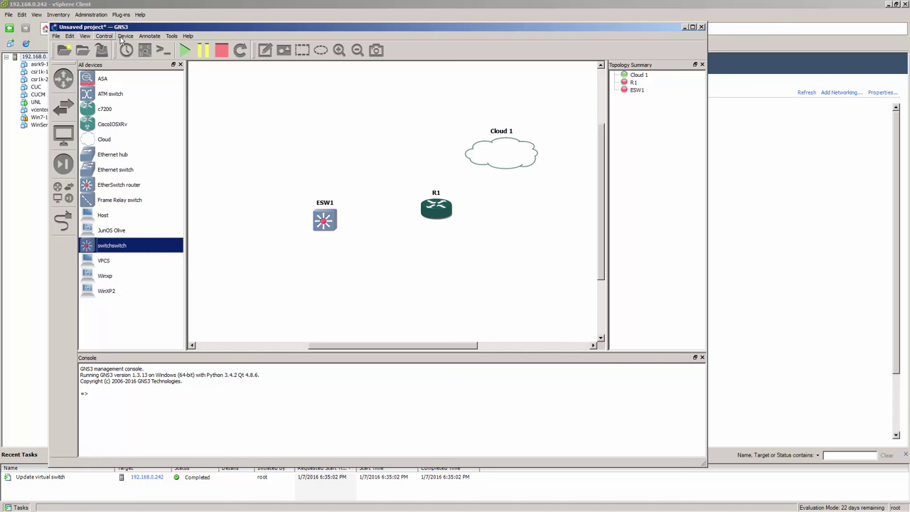
Step: Review the switchswitch template's platform, image and adapters in the IOS router preferences, and leave without changes
left_click(70, 37)
left_click(92, 69)
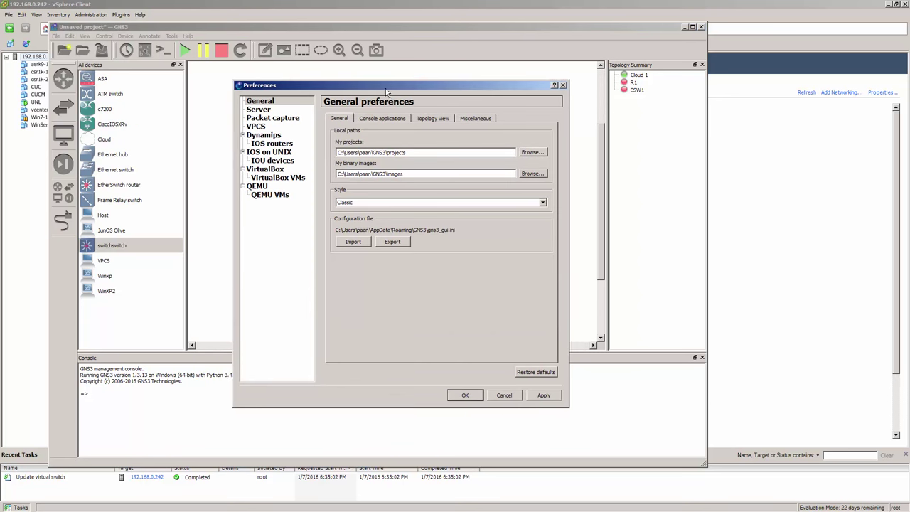
left_click(313, 145)
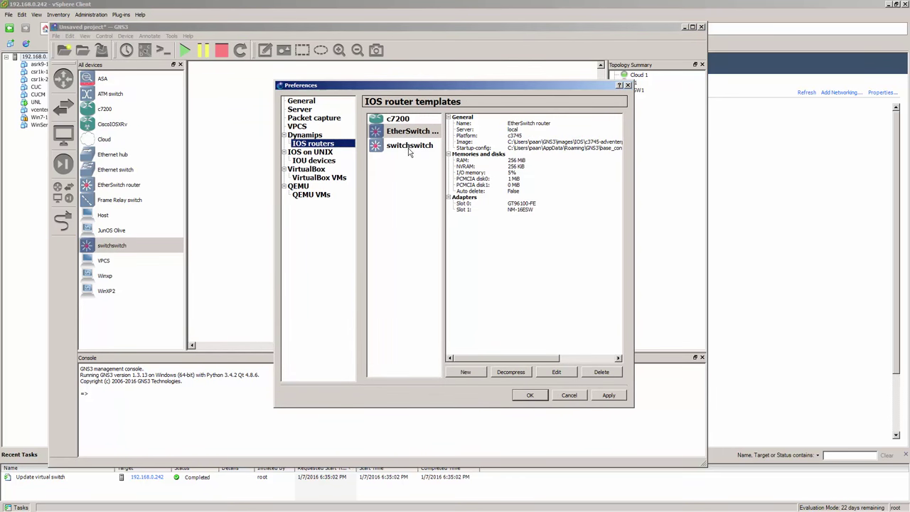
left_click(408, 147)
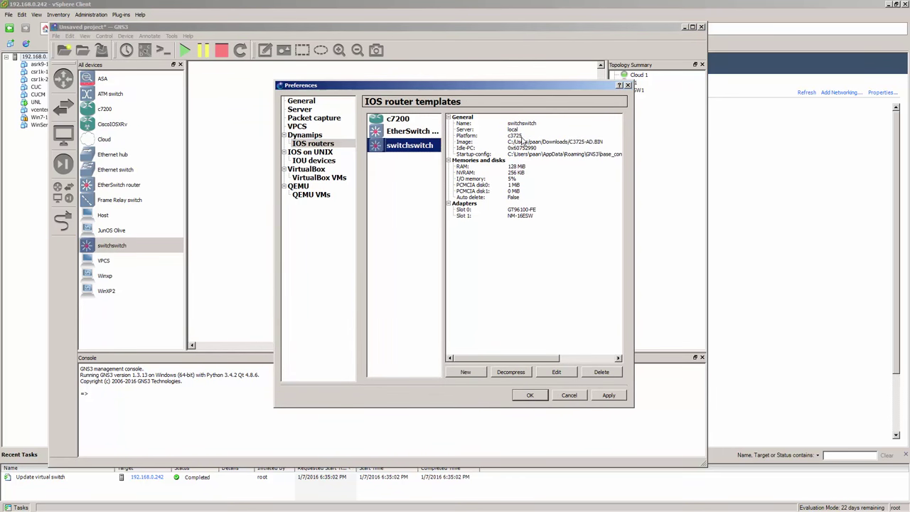
left_click_drag(532, 88, 437, 89)
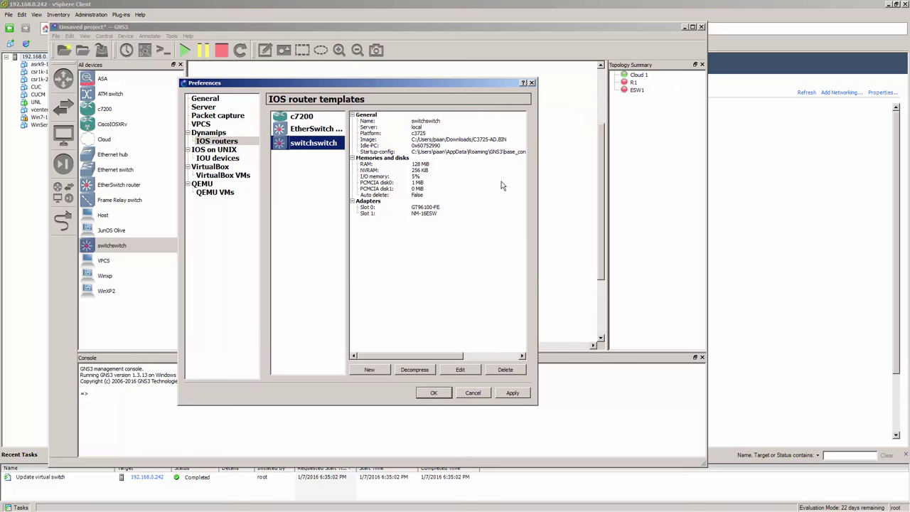
left_click(473, 394)
Step: Open Cloud 1's configuration and choose LAN as the cloud group's generic Ethernet interface
right_click(505, 155)
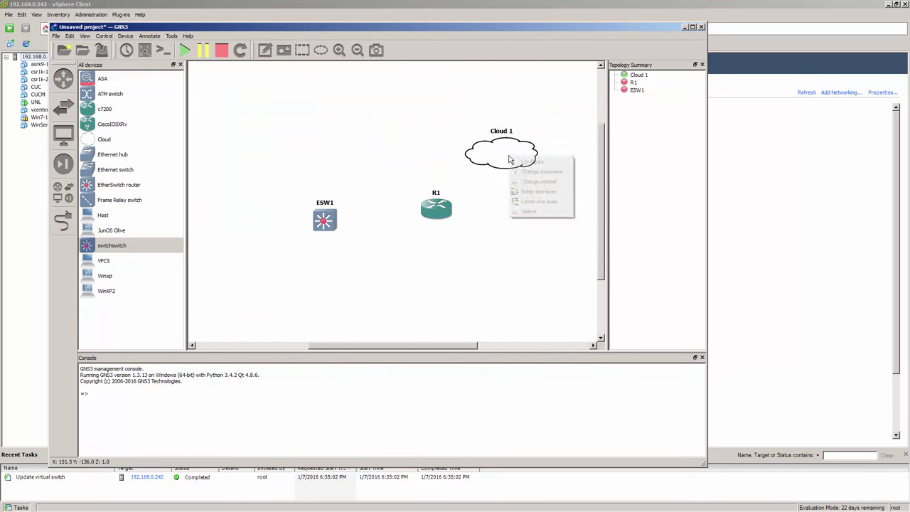
left_click(513, 157)
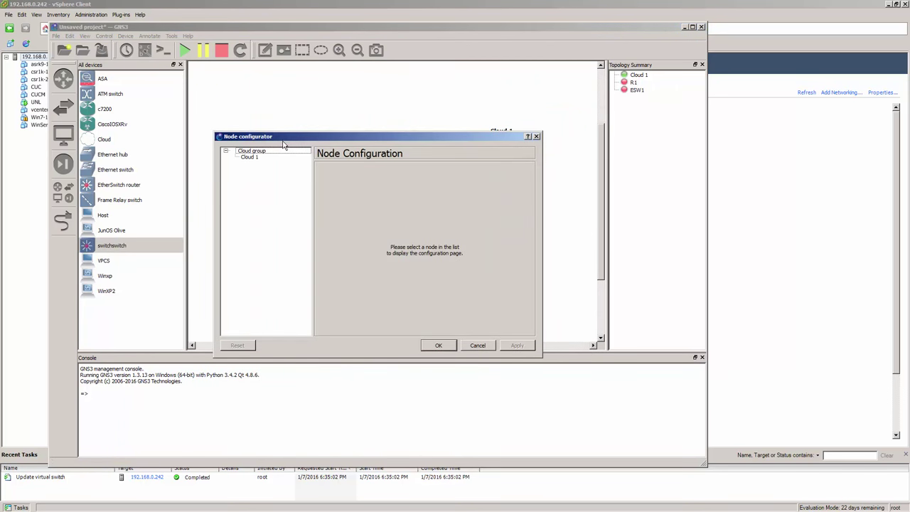
left_click(330, 199)
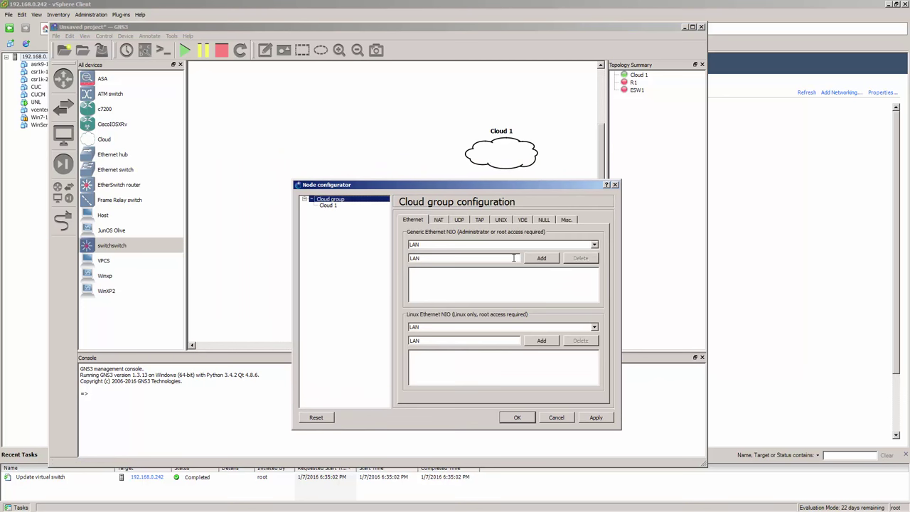
left_click(594, 245)
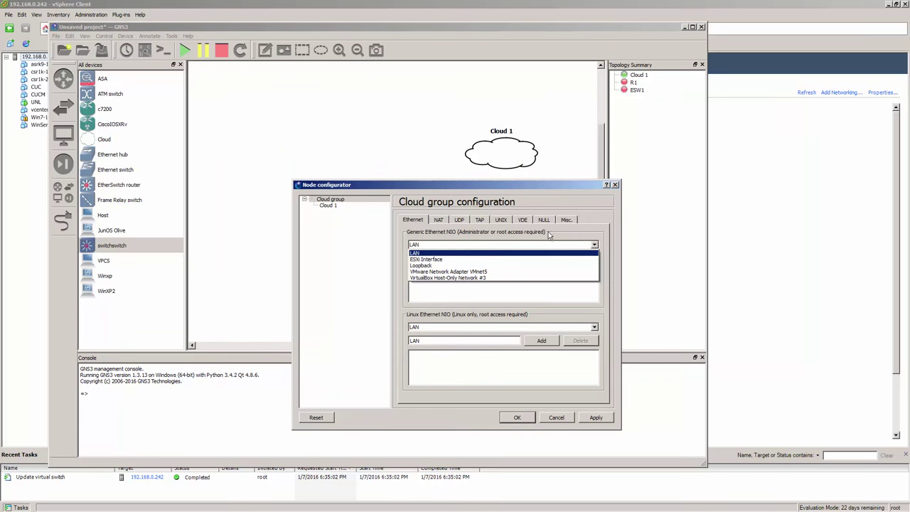
left_click(442, 253)
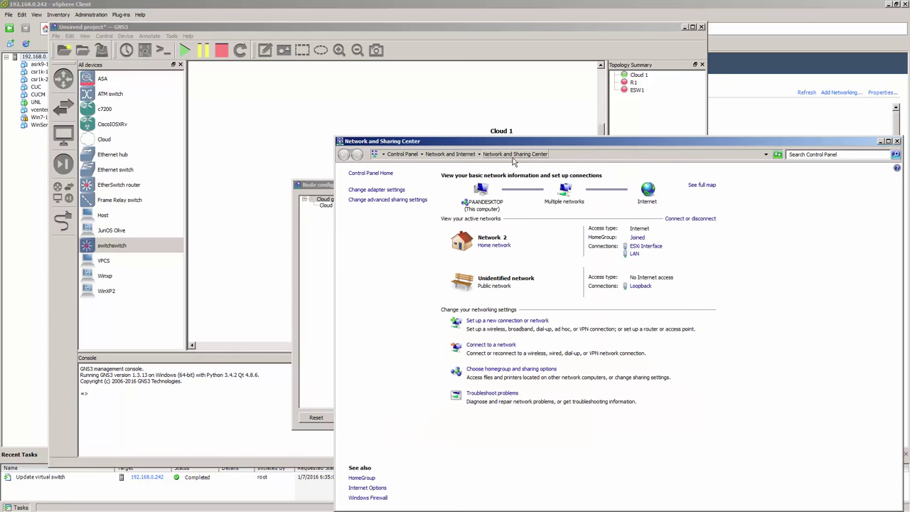
Step: Check the LAN adapter in Windows Network Connections, and minimize that window to return to the node configurator
left_click(381, 187)
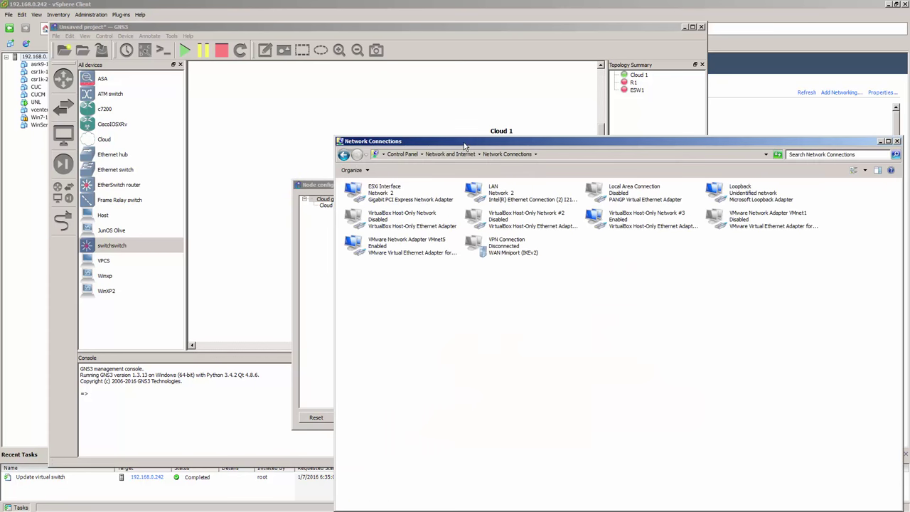
left_click_drag(462, 141, 448, 274)
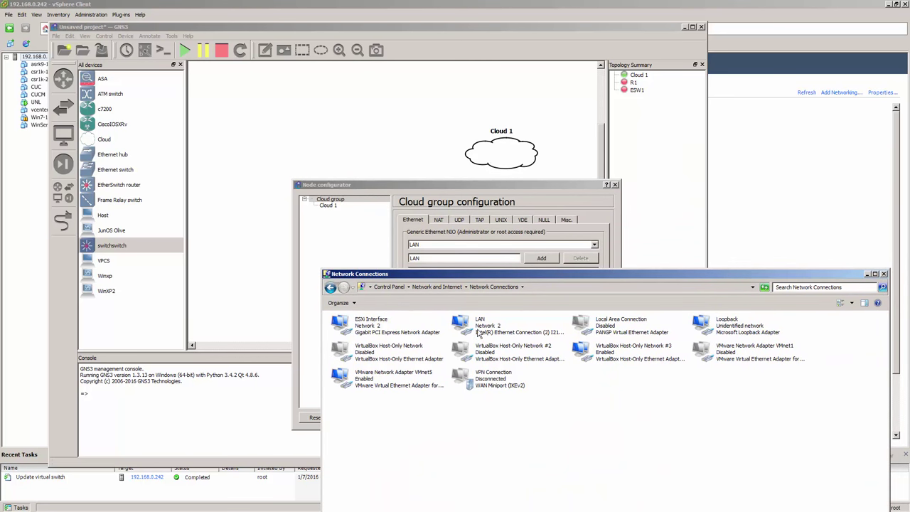
left_click(512, 328)
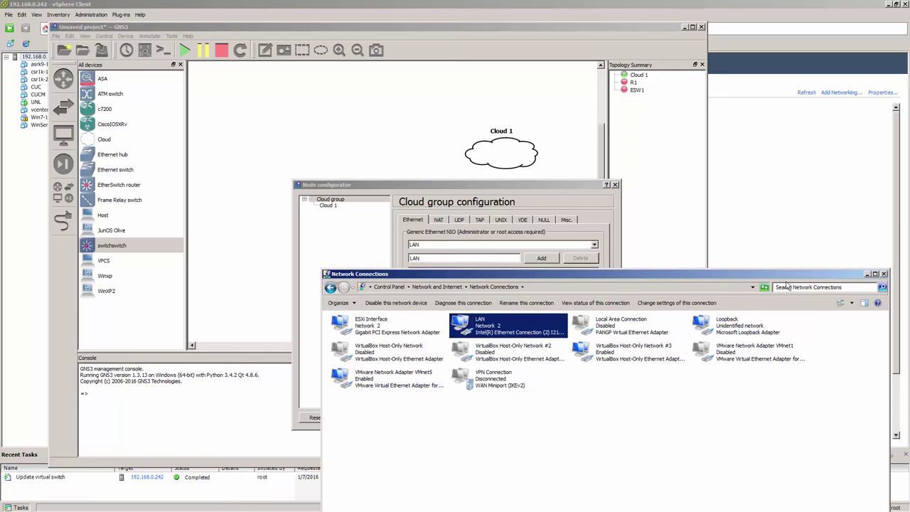
left_click_drag(787, 279, 774, 283)
left_click(869, 279)
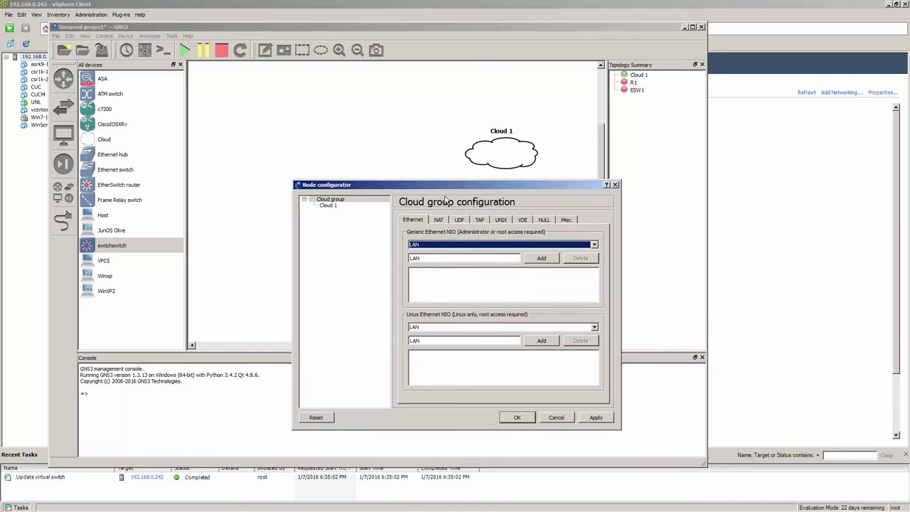
Step: Add the LAN generic Ethernet NIO to the cloud group and confirm the node configuration
left_click(541, 259)
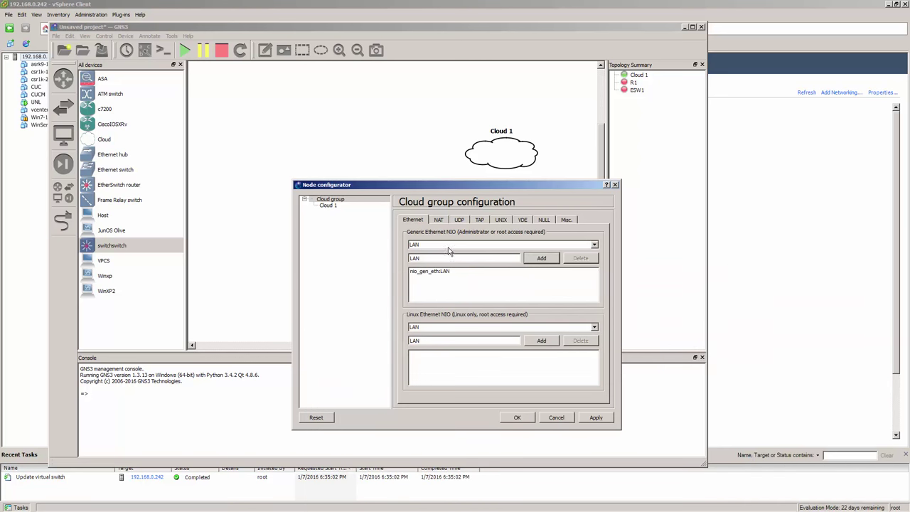
left_click(517, 418)
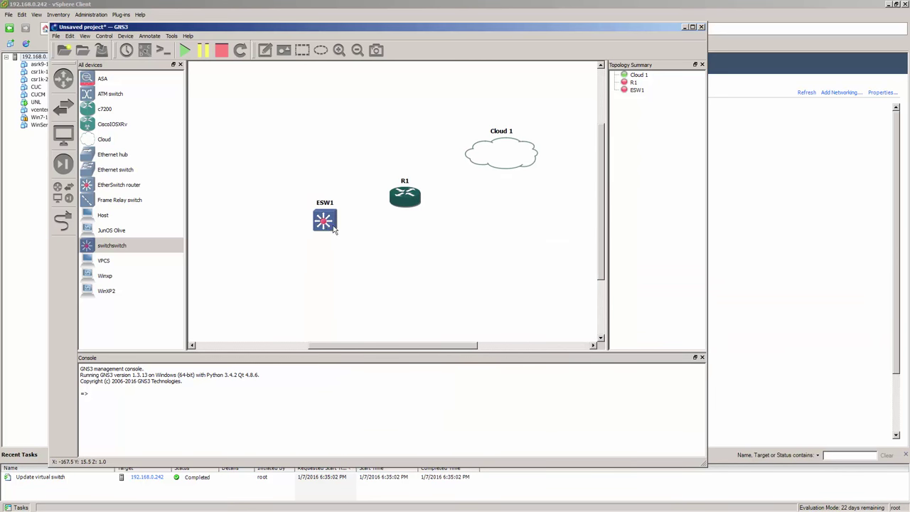
Step: Reposition ESW1 and link R1's GigabitEthernet0/0 to Cloud 1's nio_gen_eth:LAN interface
left_click_drag(331, 224, 320, 209)
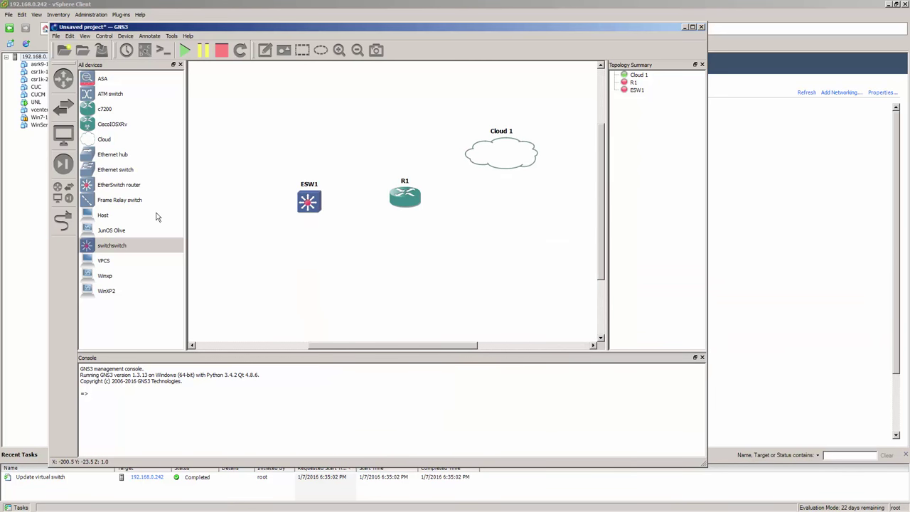
left_click(62, 222)
left_click(395, 202)
left_click(453, 207)
left_click(506, 149)
left_click(537, 152)
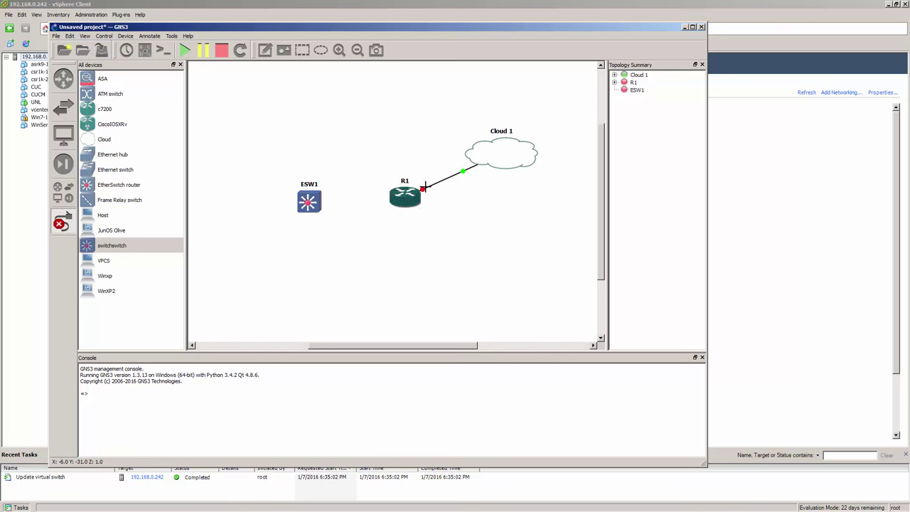
Step: Show the interface labels and link ESW1's FastEthernet1/0 to R1's GigabitEthernet1/0
left_click(144, 50)
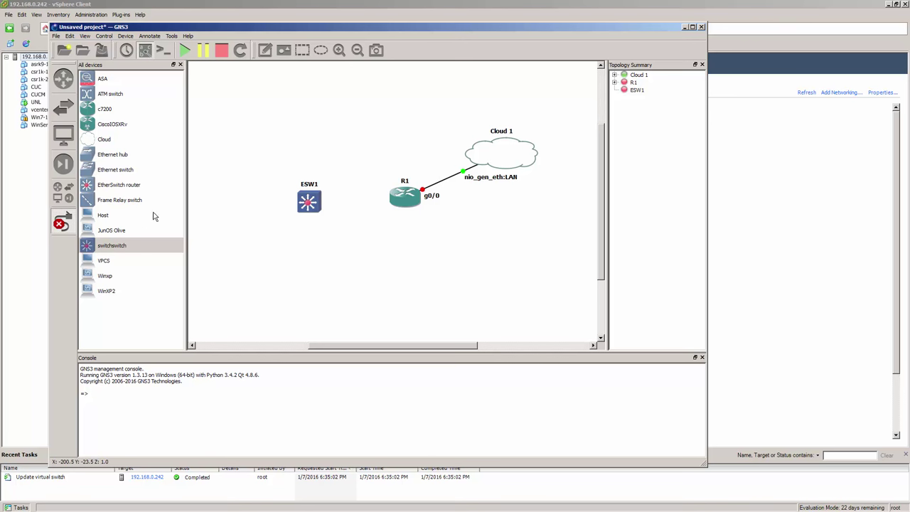
left_click(305, 207)
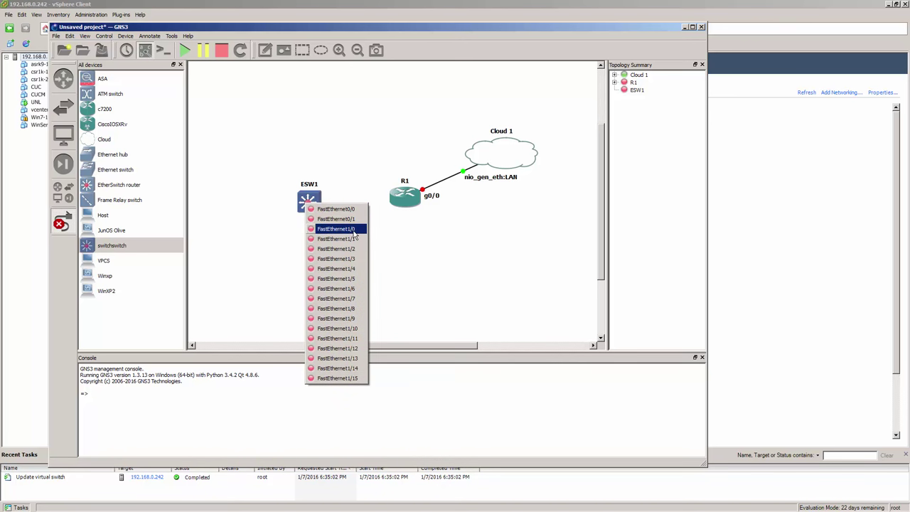
left_click(353, 231)
left_click(403, 198)
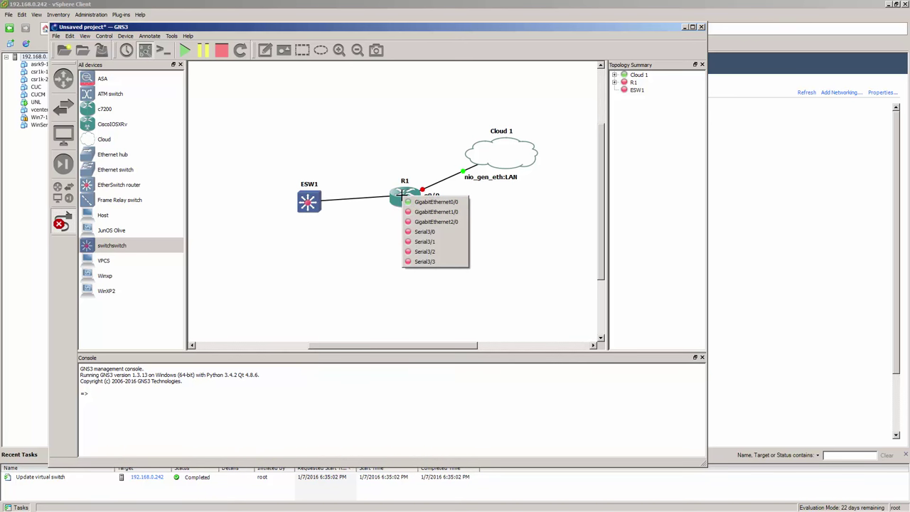
left_click(457, 212)
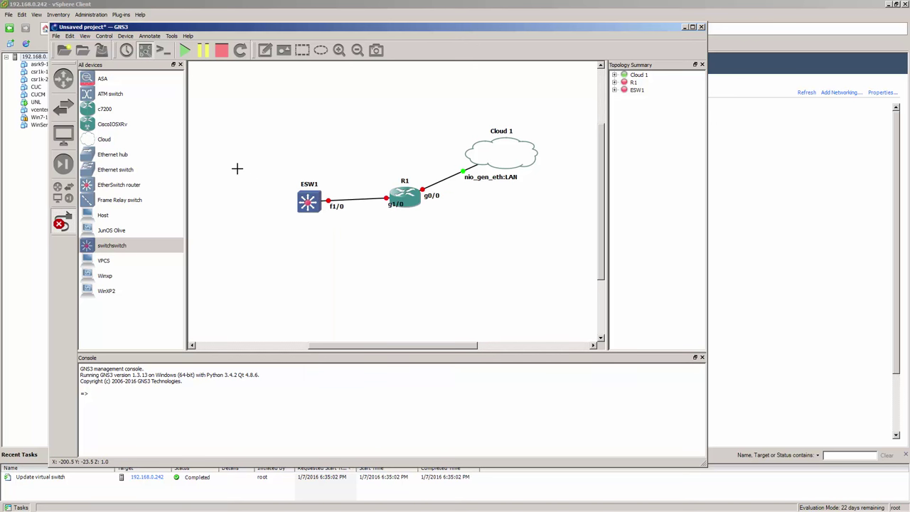
key("Escape")
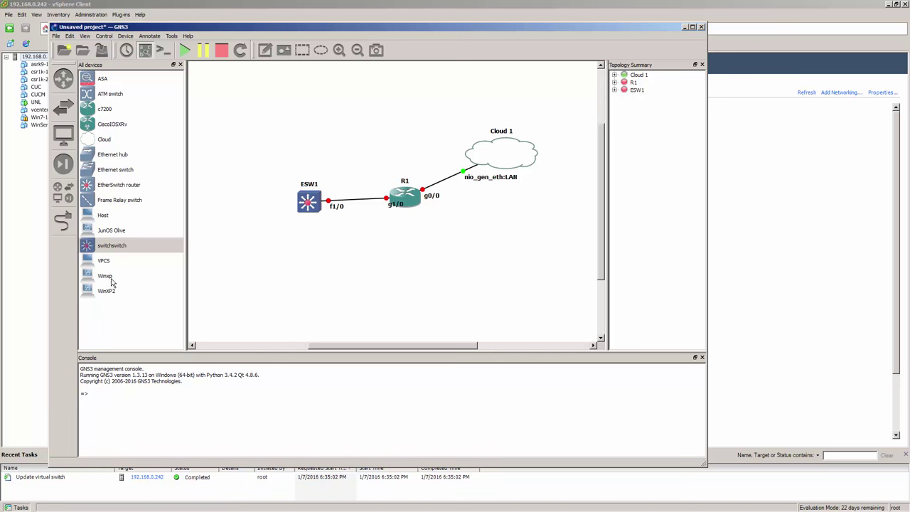
Step: Switch to Oracle VM VirtualBox Manager, move its window beside the topology, and browse the virtual machines' details
left_click_drag(105, 276, 234, 283)
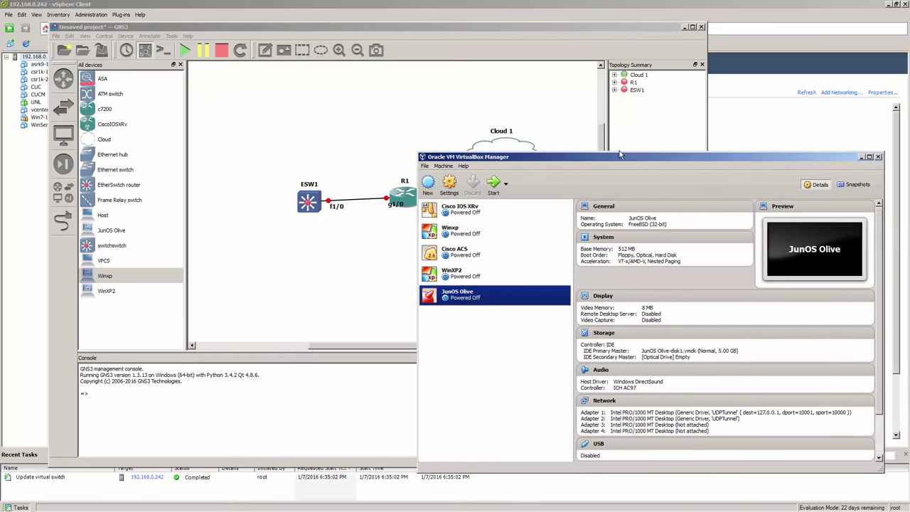
left_click_drag(611, 161, 606, 113)
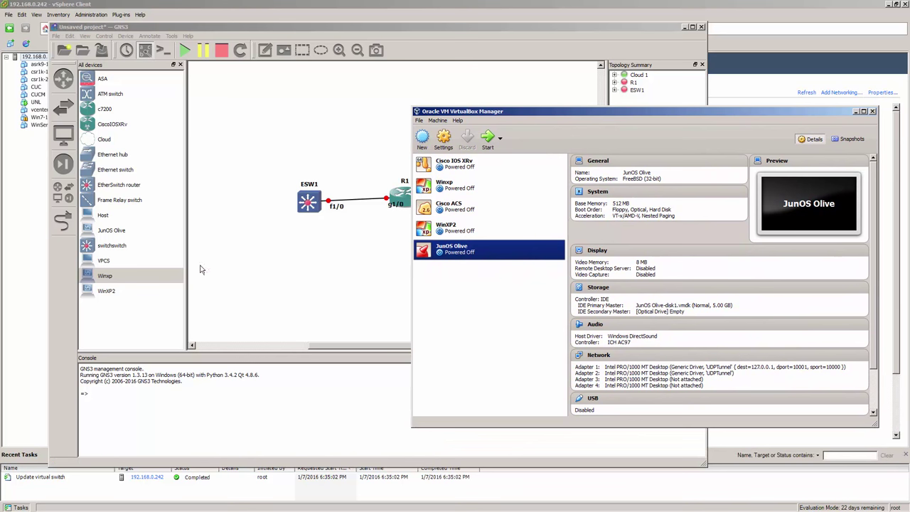
left_click_drag(523, 115, 489, 122)
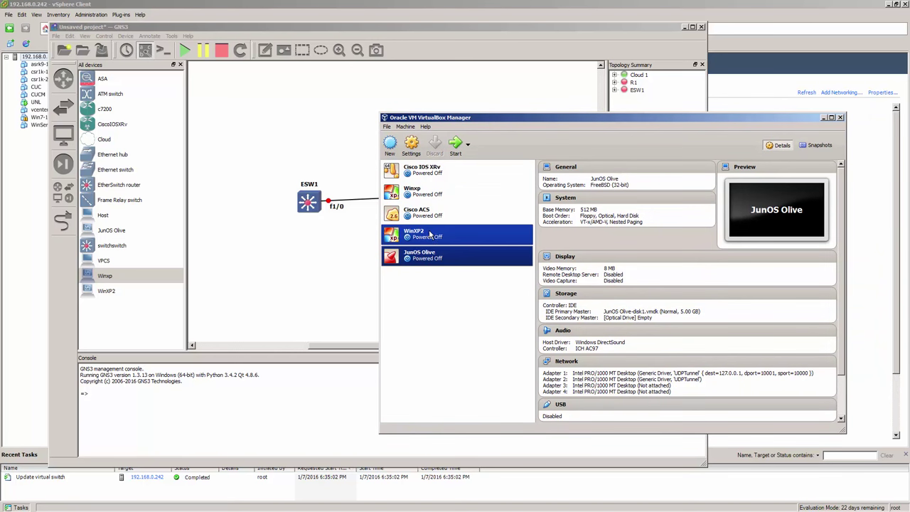
left_click(441, 199)
key("Down")
key("Down")
key("Up")
key("Up")
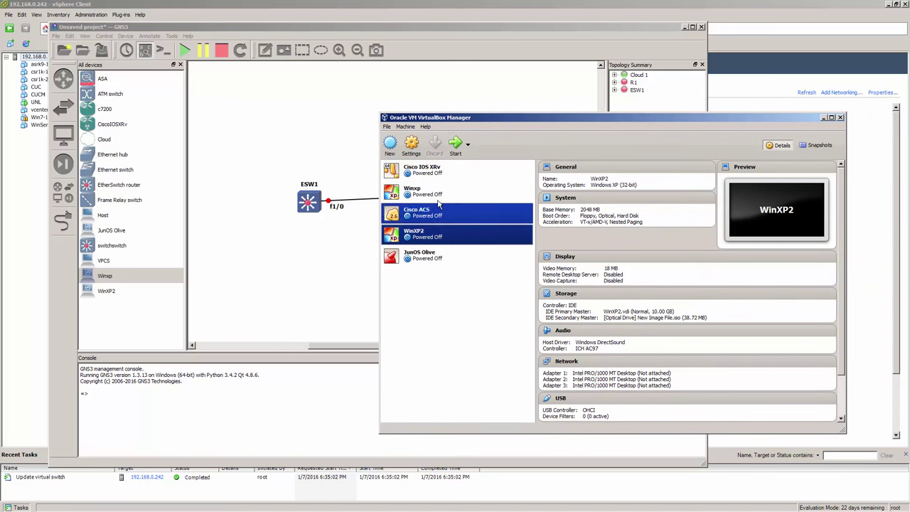
Step: Review Adapter 1 in the Winxp virtual machine's network settings, keep it Not attached, confirm, and return to GNS3
right_click(441, 195)
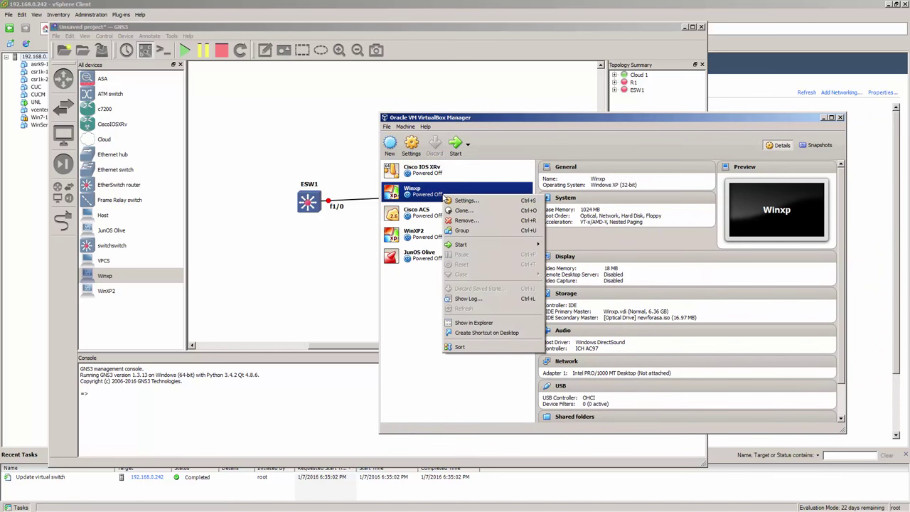
left_click(479, 201)
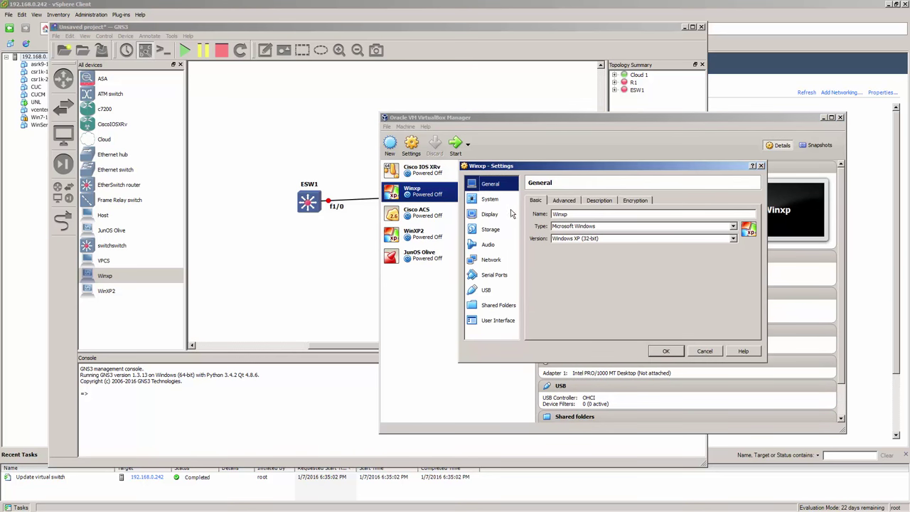
left_click(502, 262)
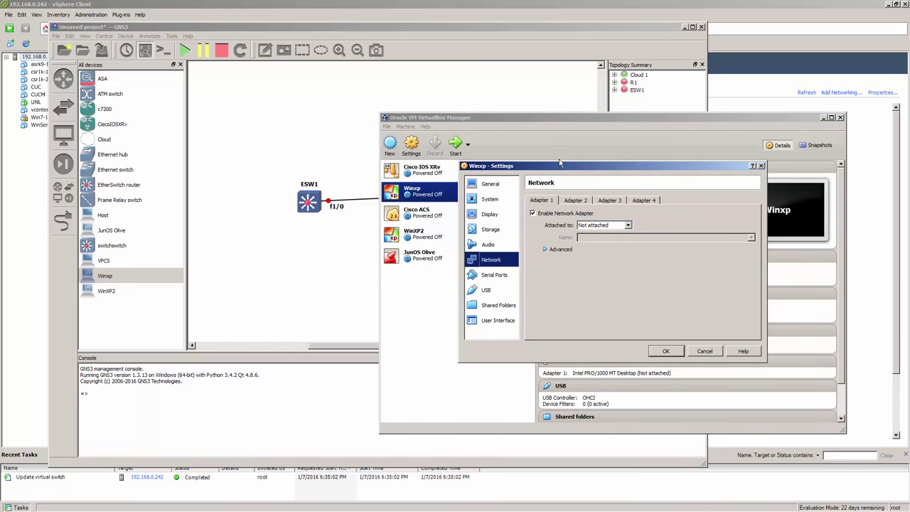
left_click_drag(563, 168, 503, 172)
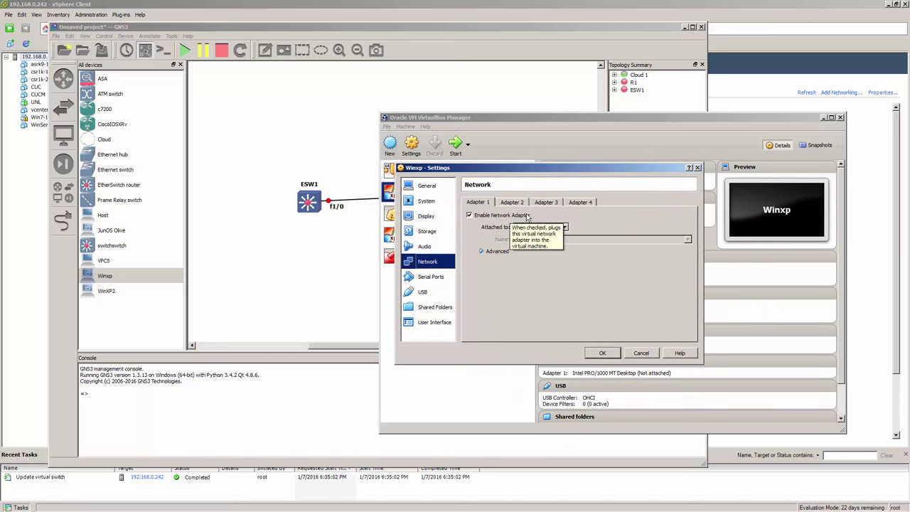
left_click(545, 227)
left_click(546, 232)
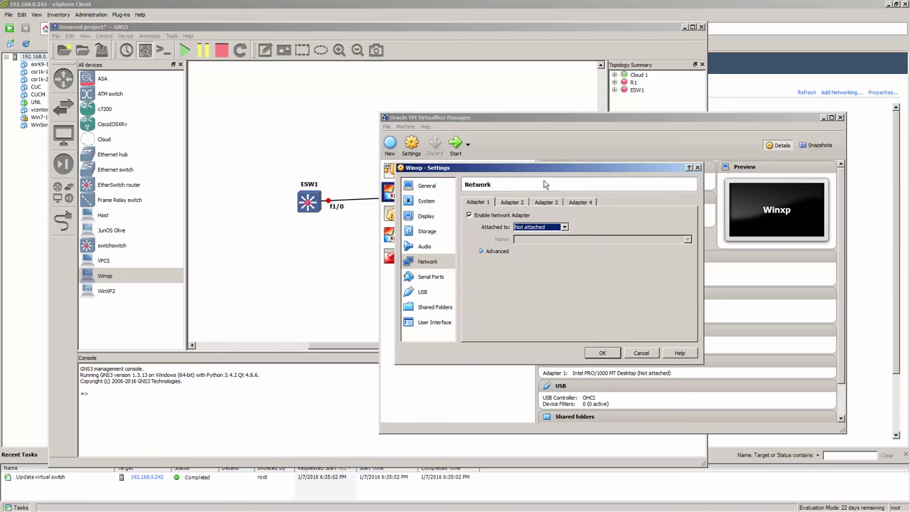
left_click_drag(520, 174, 538, 186)
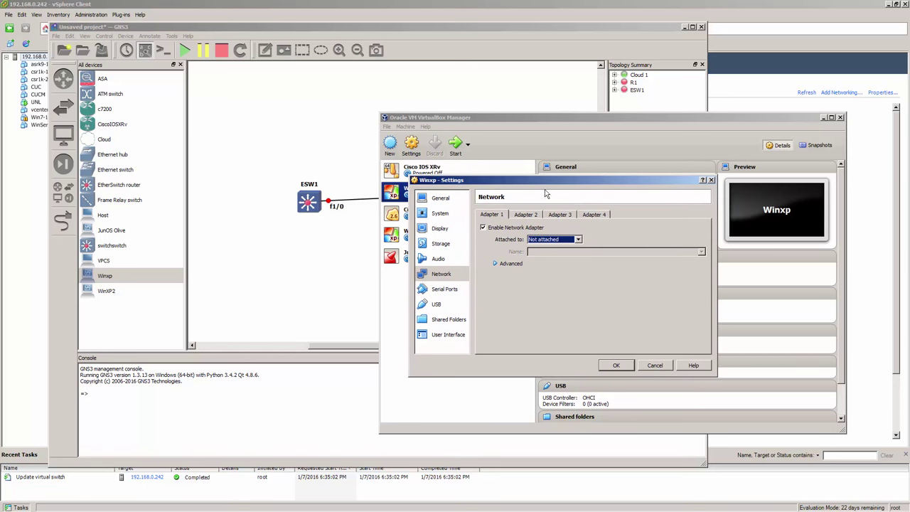
left_click(616, 365)
left_click_drag(509, 124, 579, 135)
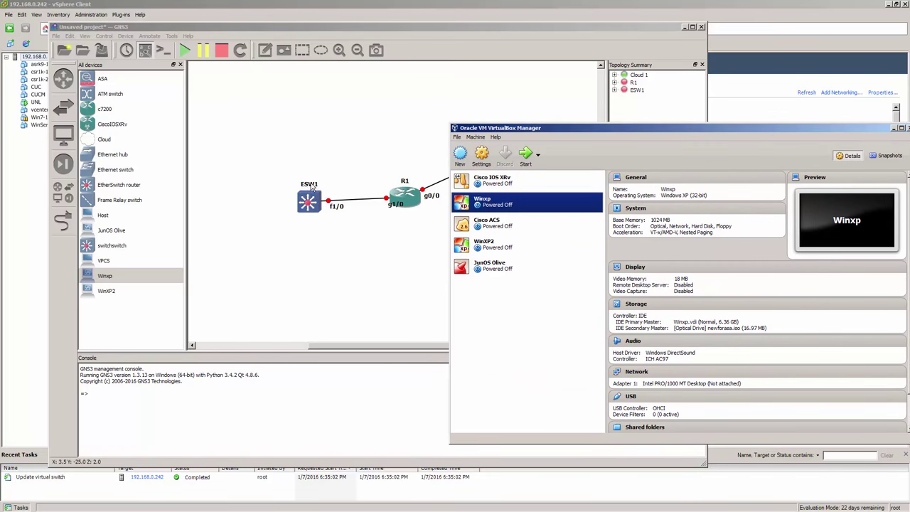
left_click_drag(593, 131, 492, 130)
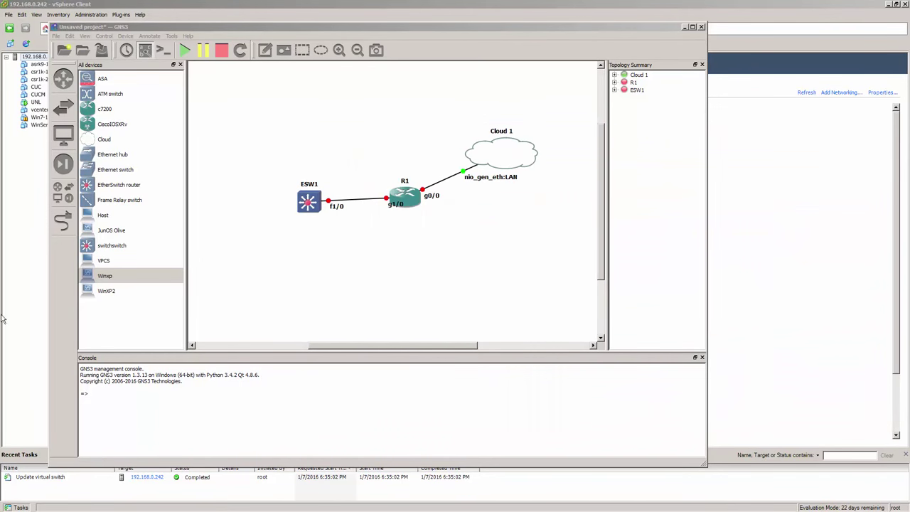
Step: Add the Winxp and WinXP2 virtual machines to the topology, placing them above ESW1 on either side
left_click_drag(104, 276, 345, 149)
left_click_drag(278, 146, 248, 149)
left_click_drag(346, 146, 363, 128)
left_click(249, 151)
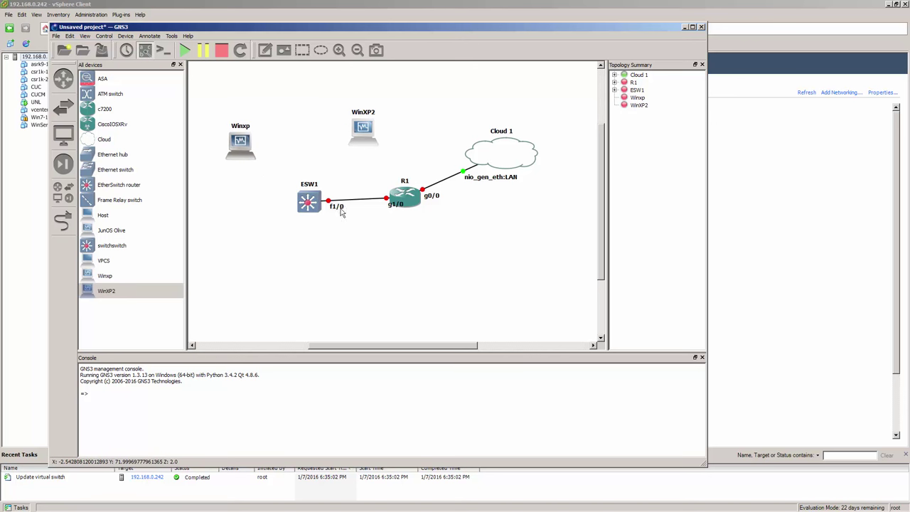
Step: Link Winxp's Ethernet0 to FastEthernet1/1 on ESW1
left_click(62, 222)
left_click(248, 146)
left_click(267, 153)
left_click(305, 197)
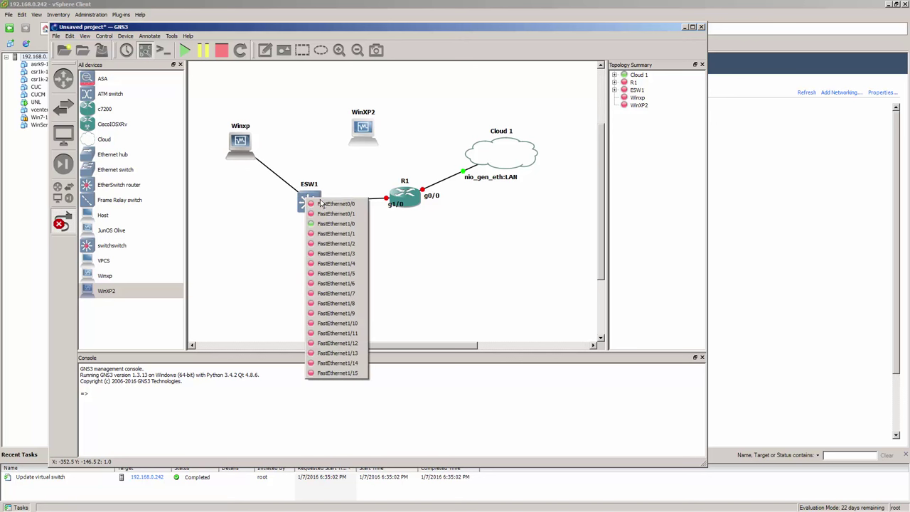
left_click(341, 233)
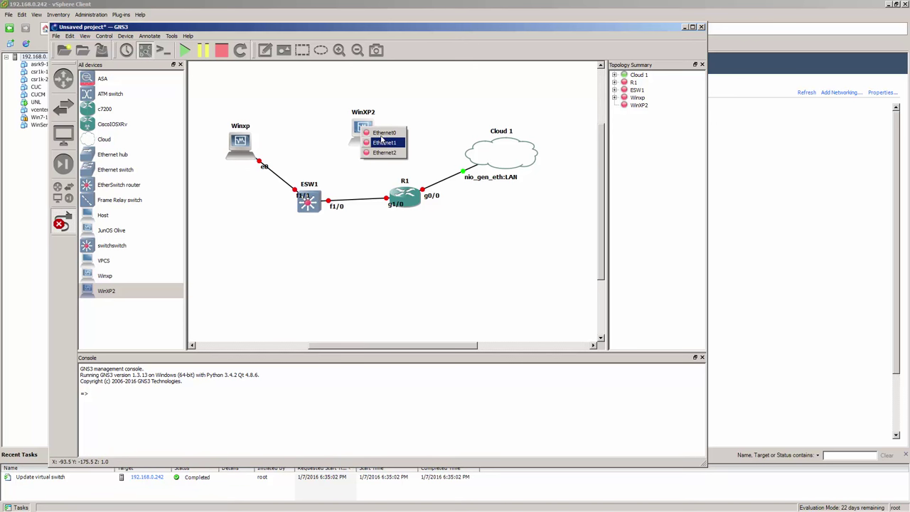
Step: Link WinXP2's Ethernet0 to FastEthernet1/2 on ESW1
left_click(366, 131)
left_click(313, 197)
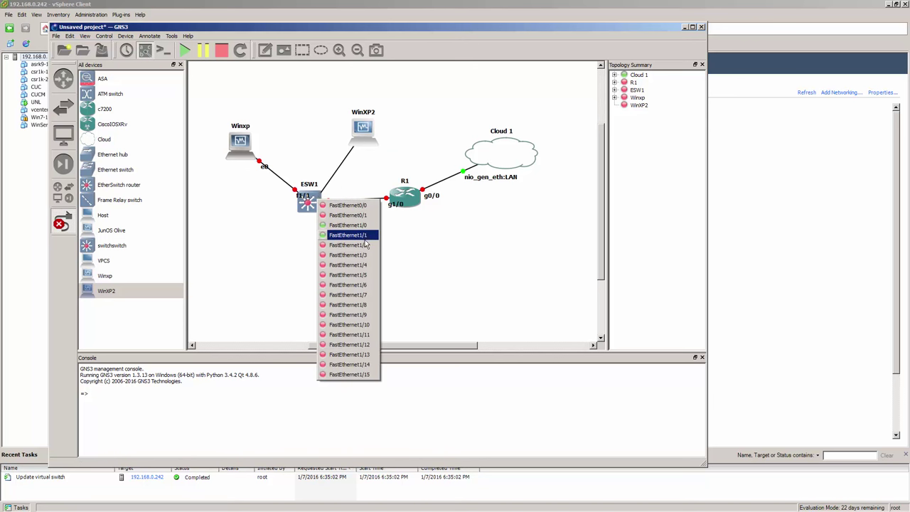
left_click(336, 216)
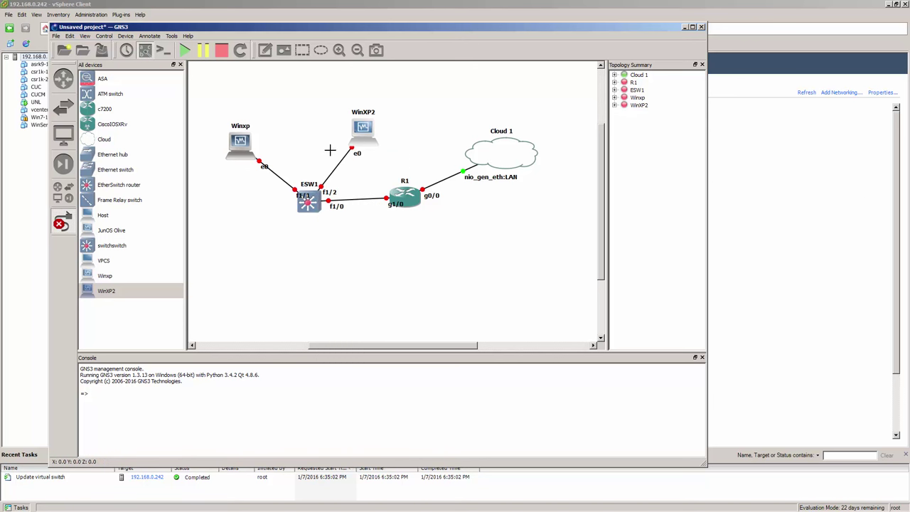
Step: Finish adding links, clear the interface labels beside ESW1, and start all devices in the topology
left_click(62, 223)
left_click(326, 192)
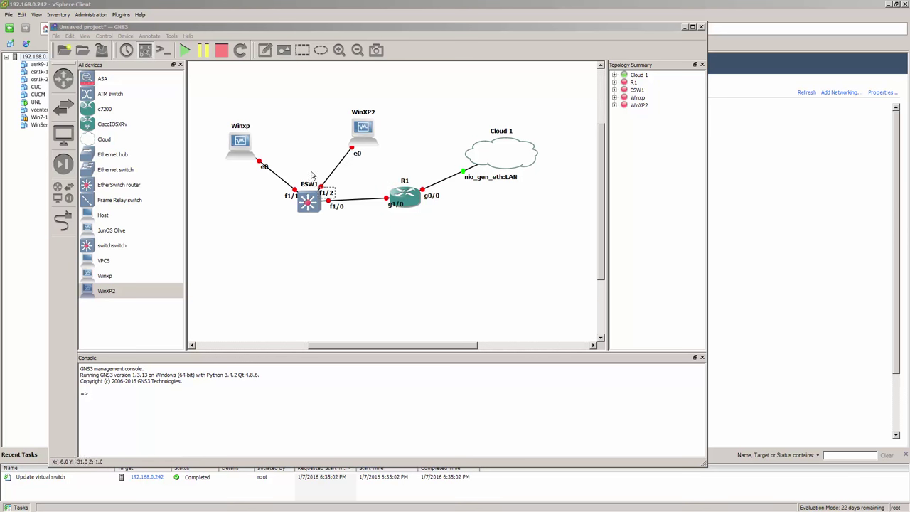
left_click_drag(200, 27, 207, 27)
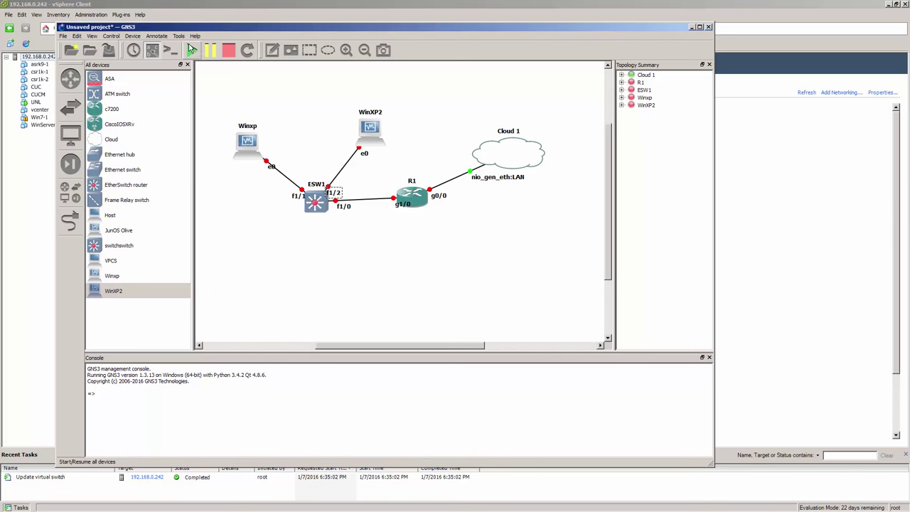
left_click(191, 49)
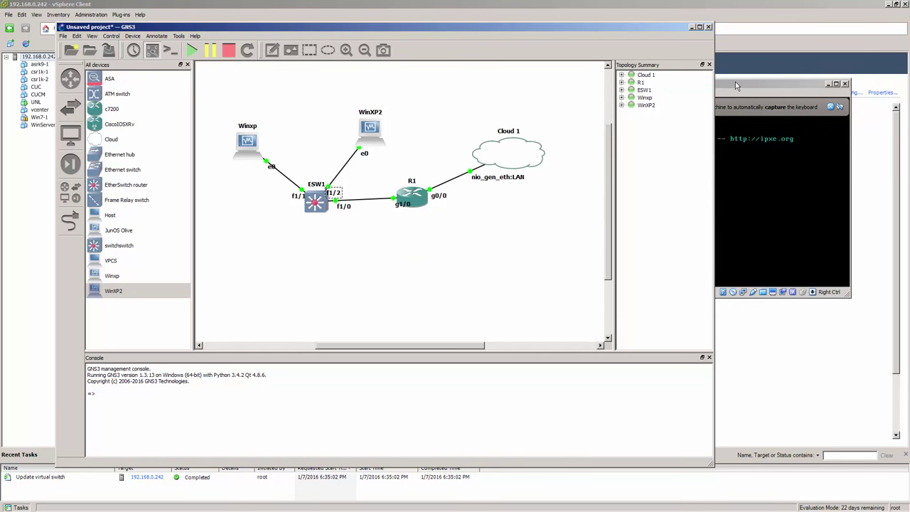
Step: Dismiss the notices in the WinXP2 virtual machine and minimise both the Winxp and WinXP2 windows
left_click(735, 81)
left_click_drag(729, 86, 694, 78)
left_click(431, 484)
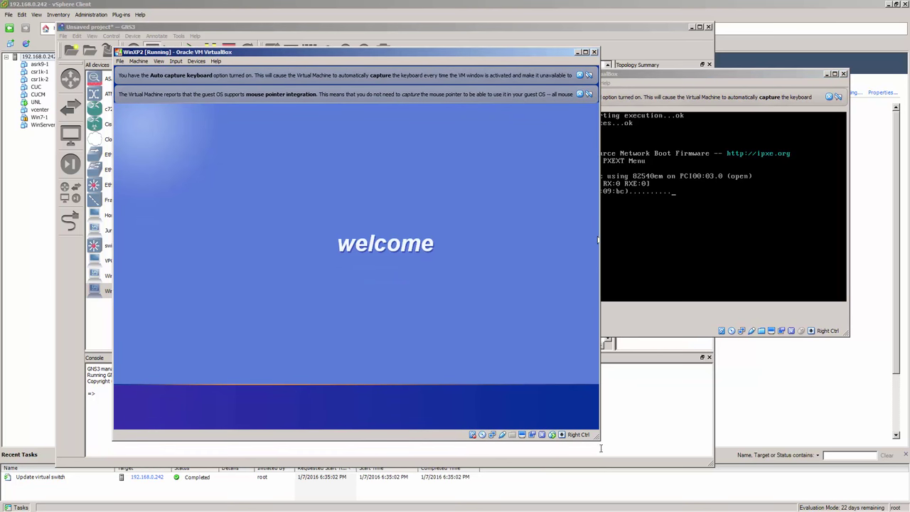
left_click(621, 75)
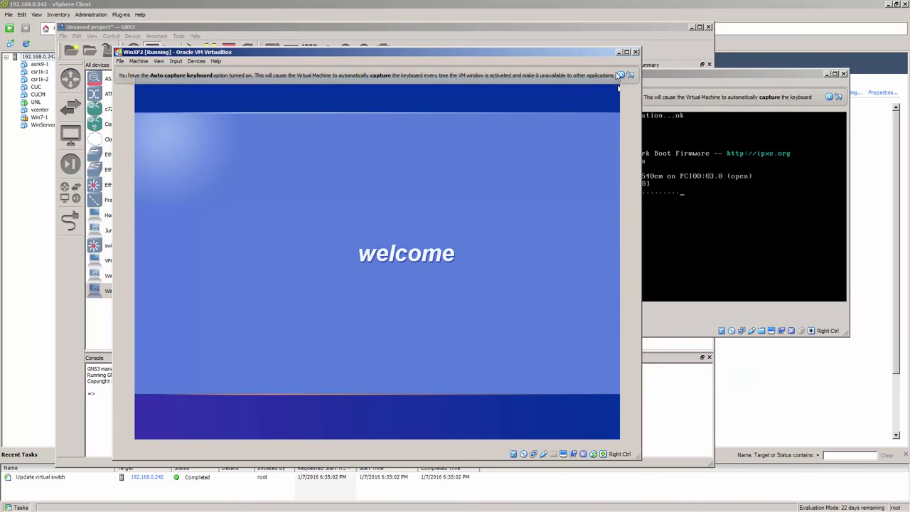
left_click(621, 93)
left_click(675, 81)
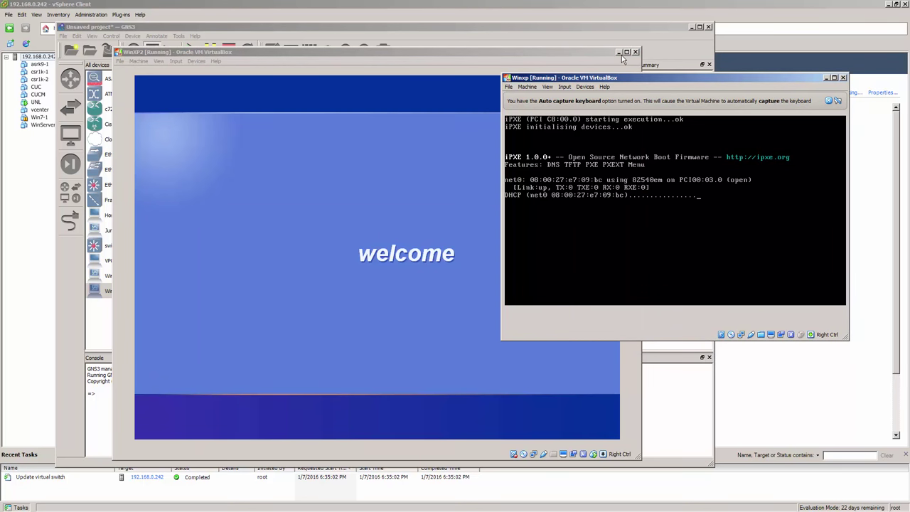
left_click_drag(642, 81, 580, 55)
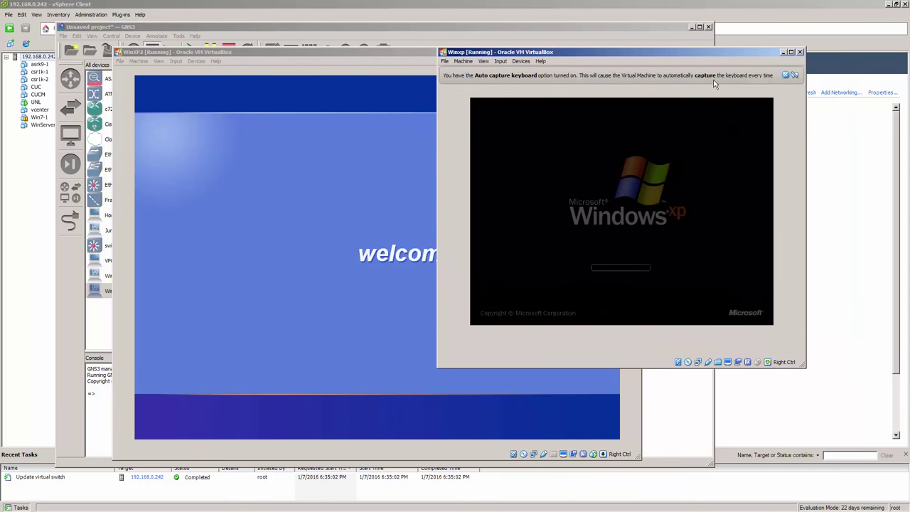
left_click(783, 52)
left_click(620, 53)
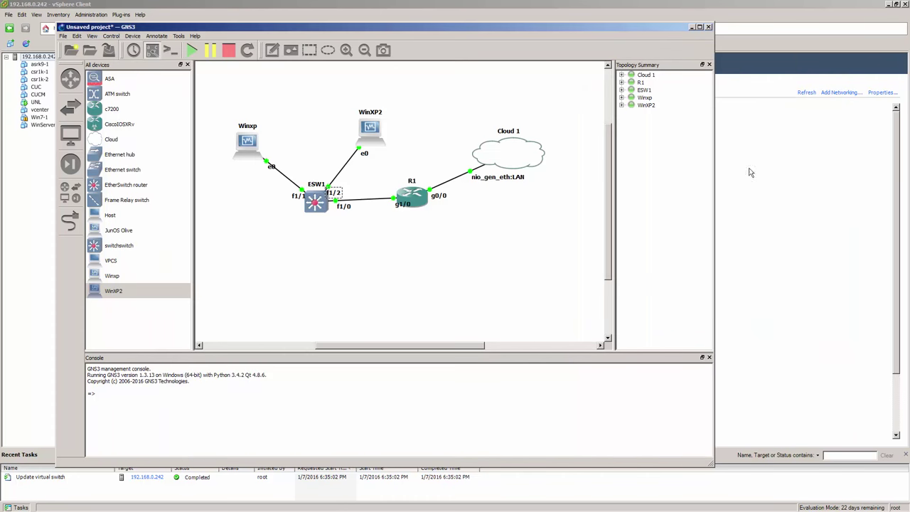
Step: Open R1's console in SuperPuTTY and move its window clear of the router in the topology
right_click(416, 199)
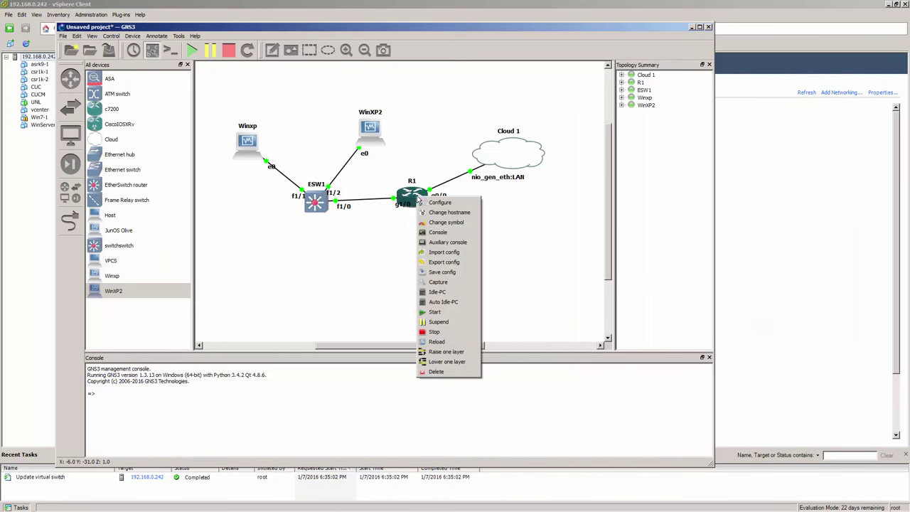
left_click(437, 232)
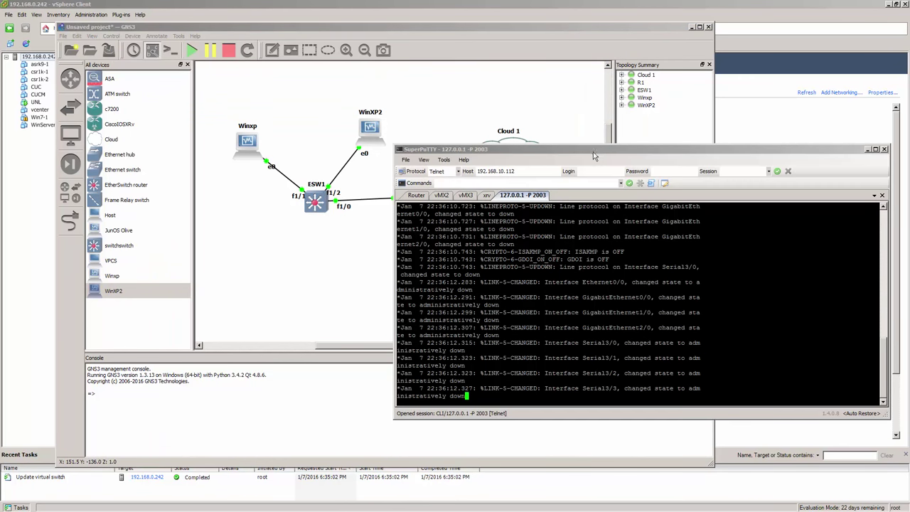
left_click_drag(593, 151, 534, 151)
right_click(461, 197)
left_click(494, 154)
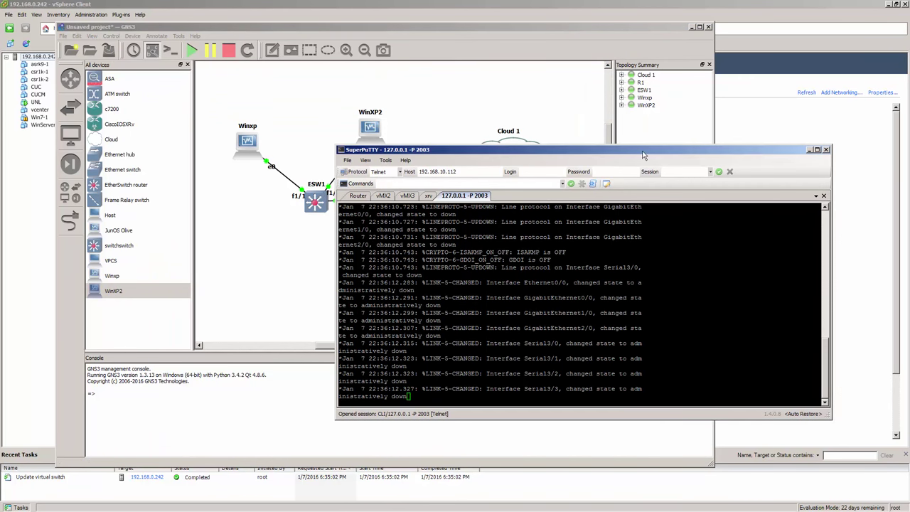
double_click(645, 155)
double_click(505, 5)
left_click_drag(482, 155, 602, 104)
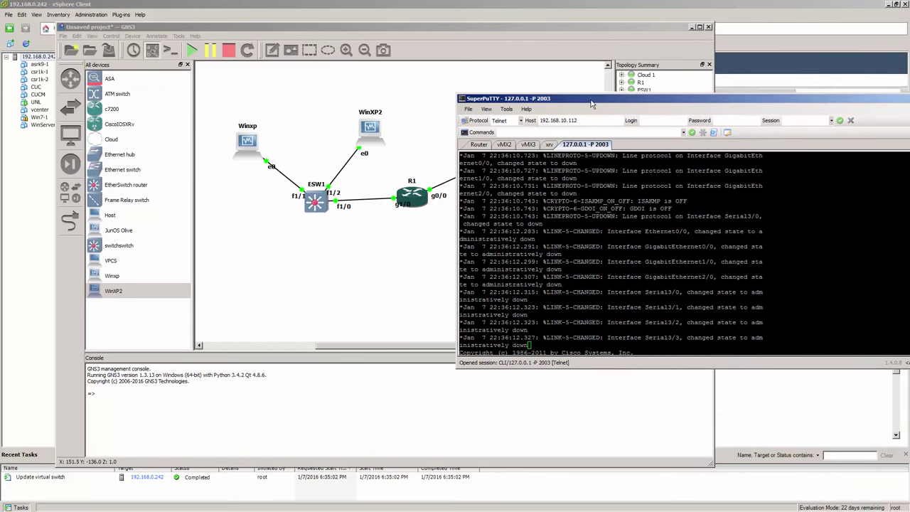
Step: Rename the console session's tab as R1
right_click(582, 147)
left_click(626, 176)
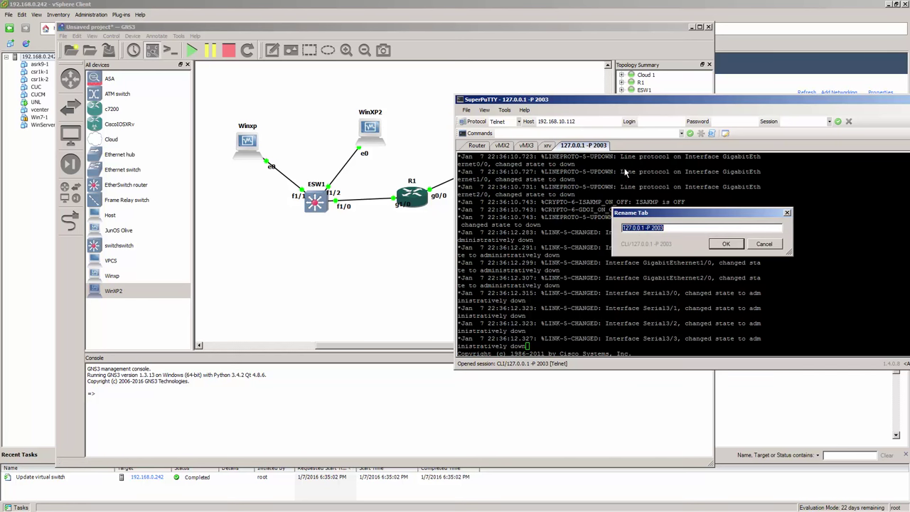
type("R1")
left_click(727, 244)
left_click_drag(613, 102, 615, 69)
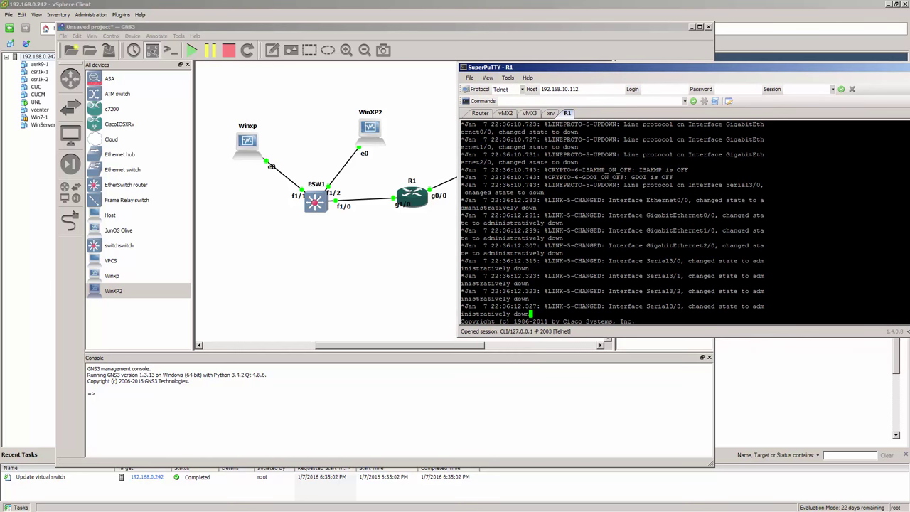
Step: Enter global configuration mode on R1 and select interface g0/0 for configuration
key("Return")
key("Return")
key("Return")
key("Return")
key("Return")
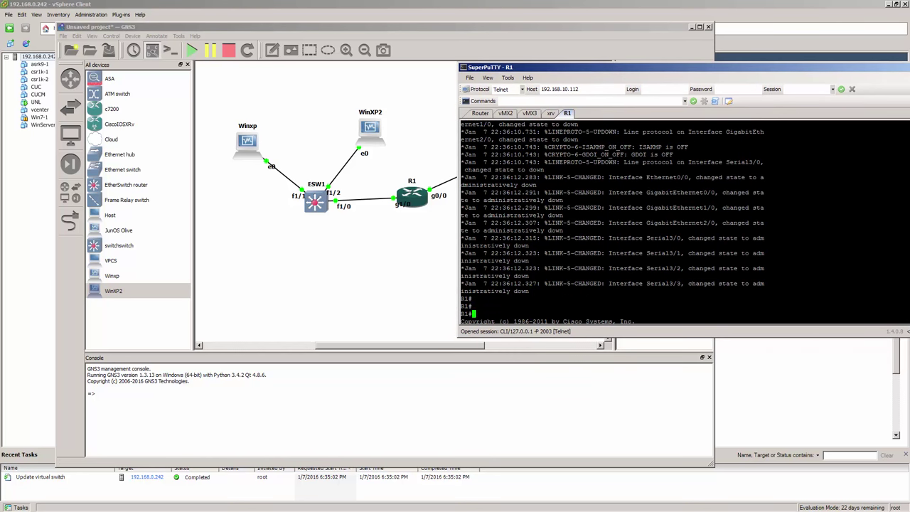
left_click_drag(655, 67, 694, 58)
type("conf t")
key("Return")
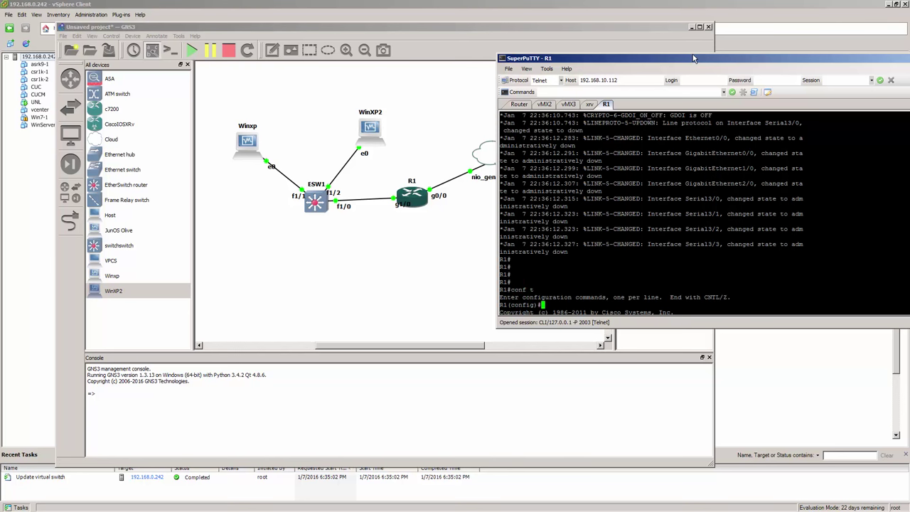
type("int g0/0")
key("Return")
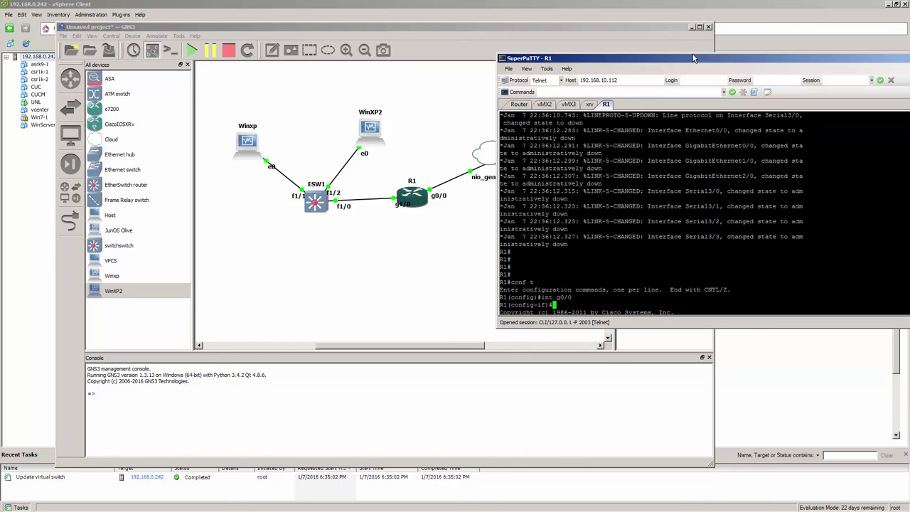
left_click_drag(693, 54, 674, 42)
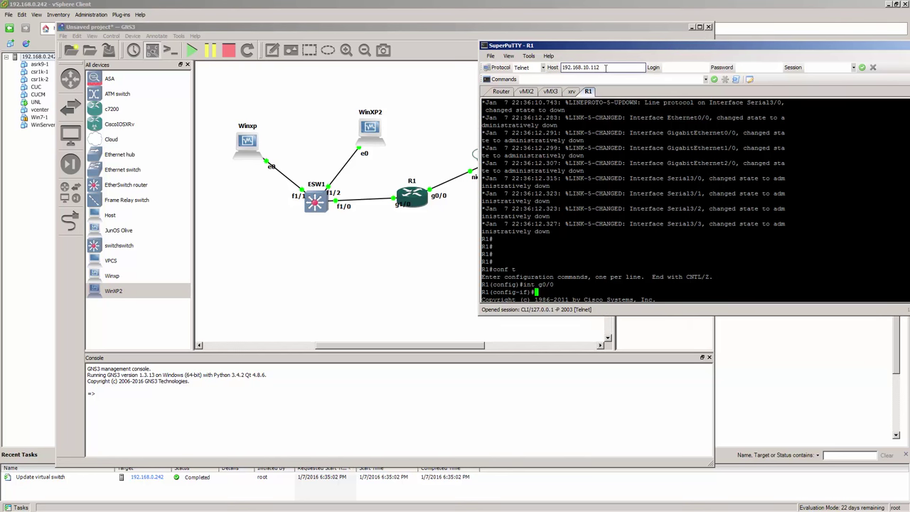
mouse_move(628, 50)
left_mouse_down()
mouse_move(614, 69)
mouse_move(634, 63)
left_mouse_up()
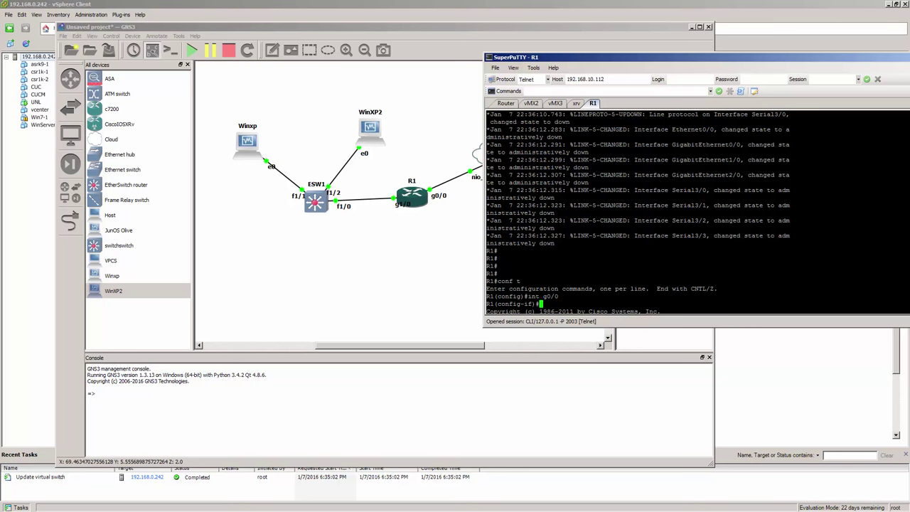
key("alt+Tab")
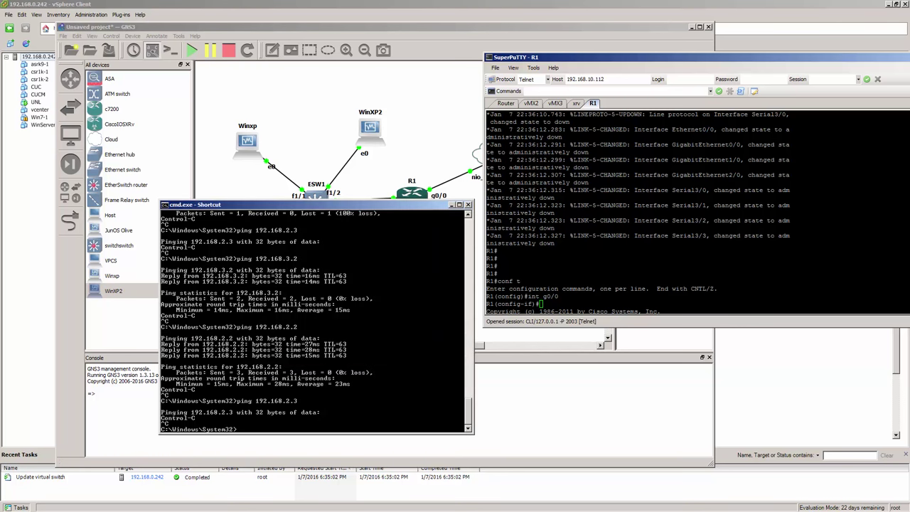
key("alt+Tab")
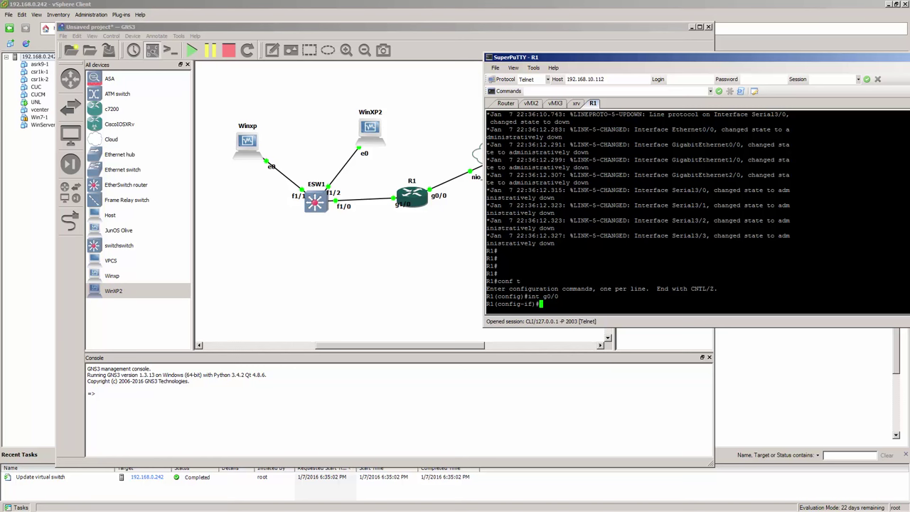
Step: Assign IP address 192.168.10.247 with mask 255.255.255.0 to R1's g0/0 and enable the interface
type("ip ad")
key("Tab")
key("BackSpace")
key("BackSpace")
key("BackSpace")
key("BackSpace")
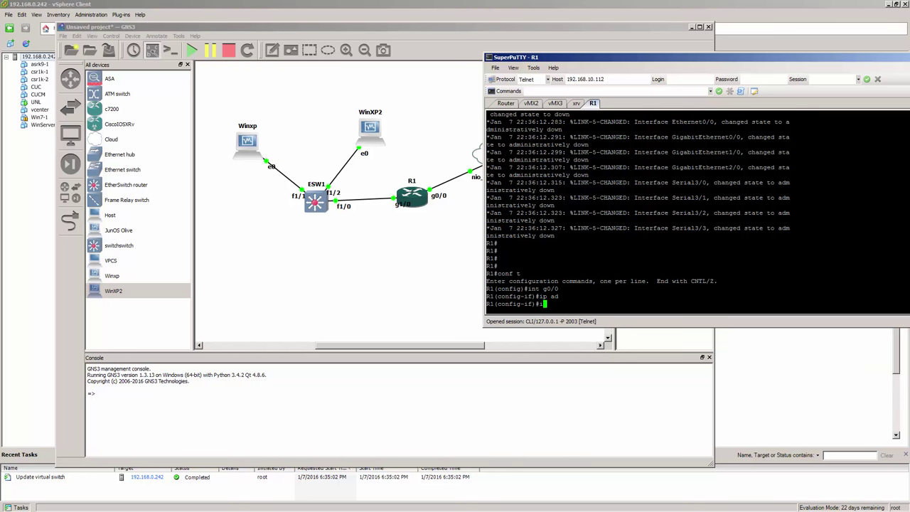
type("p add")
key("Tab")
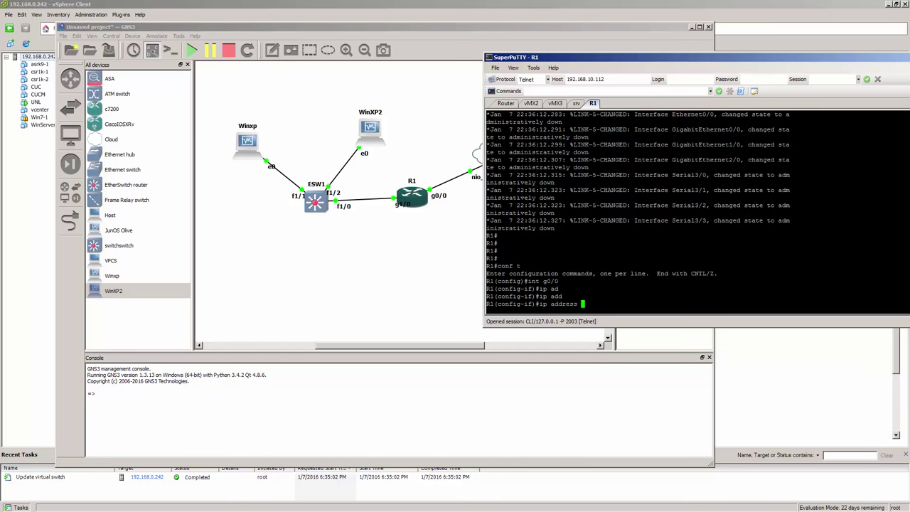
type("192.168.1")
key("BackSpace")
type("10.247 255.255.255.0")
key("Return")
type("no sh")
key("Return")
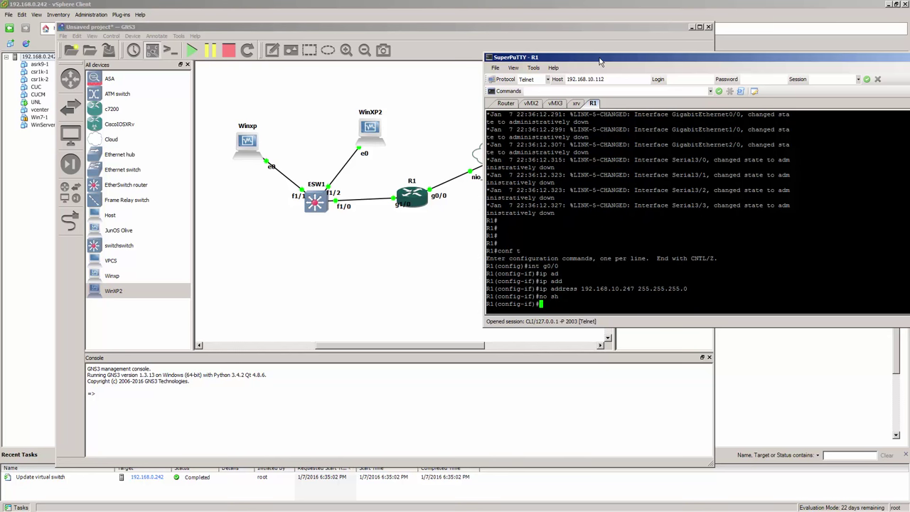
Step: Configure R1's interface g1/0 with IP address 192.168.1.1 and mask 255.255.255.0, and enable it
type("int g1/0")
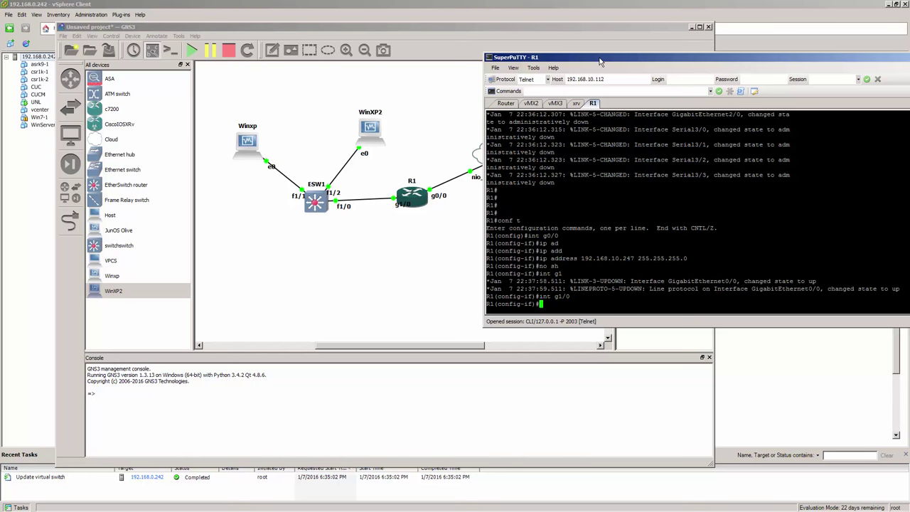
type("ip add 192.168.1.1 255.255.255.0")
key("Return")
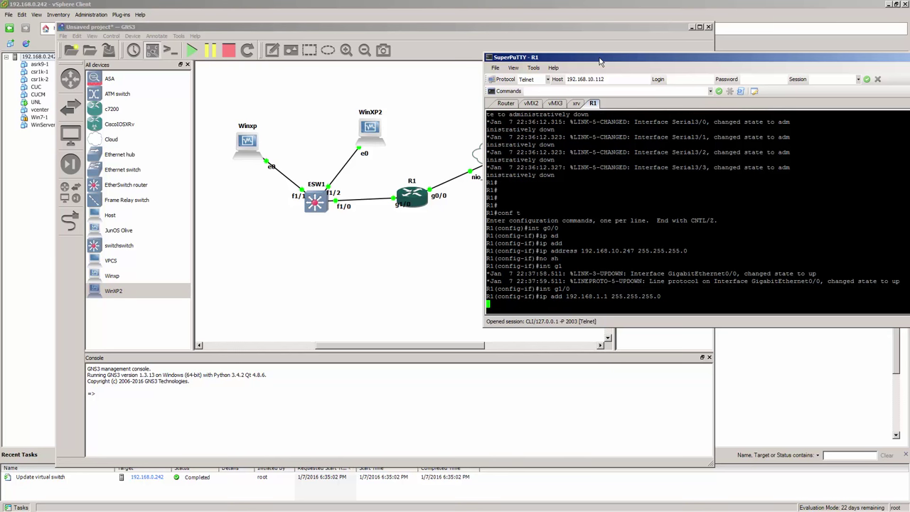
type("no sh")
key("Return")
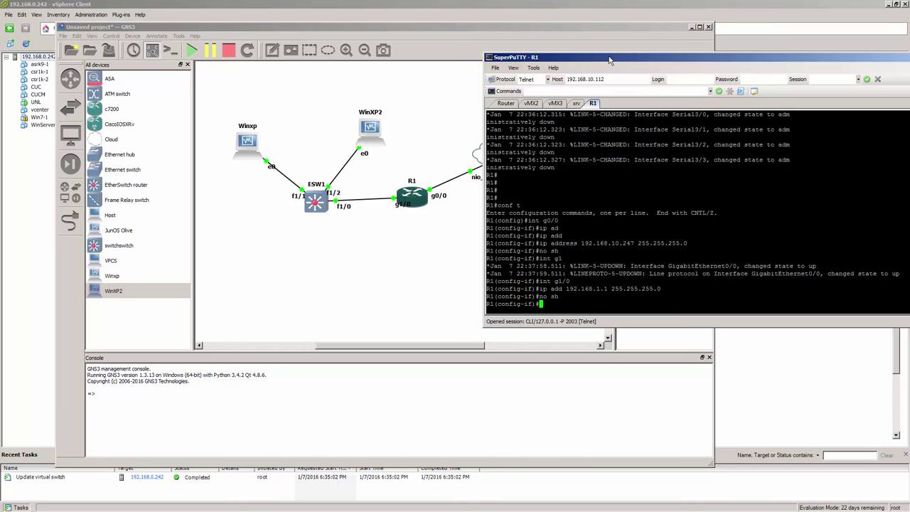
Step: Show the brief IP interface summary on R1 from configuration mode with "do sh ip int brief"
left_click_drag(610, 61, 645, 73)
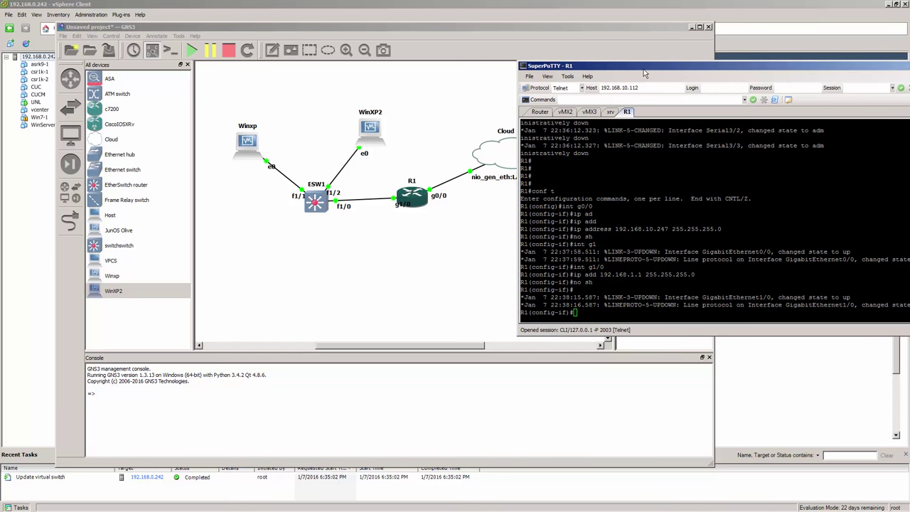
key("Return")
key("Return")
key("Return")
type("do sh i")
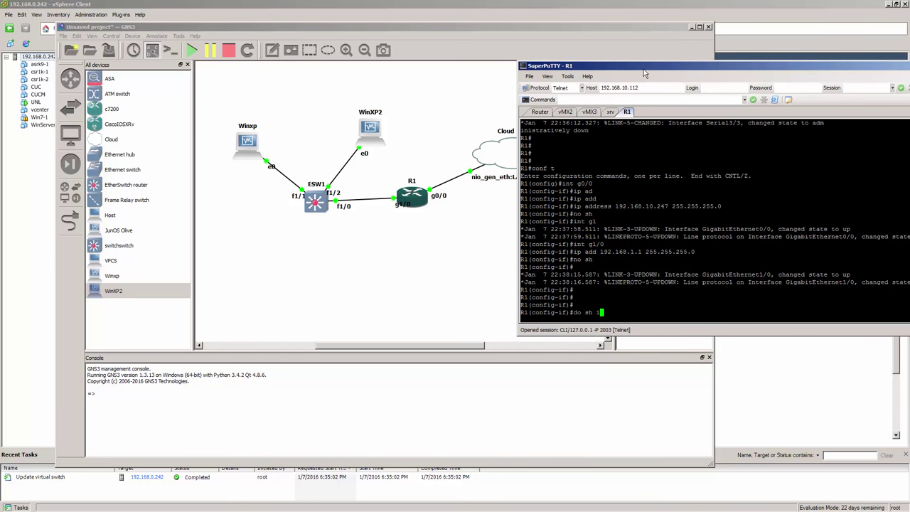
type("p int brief")
key("Return")
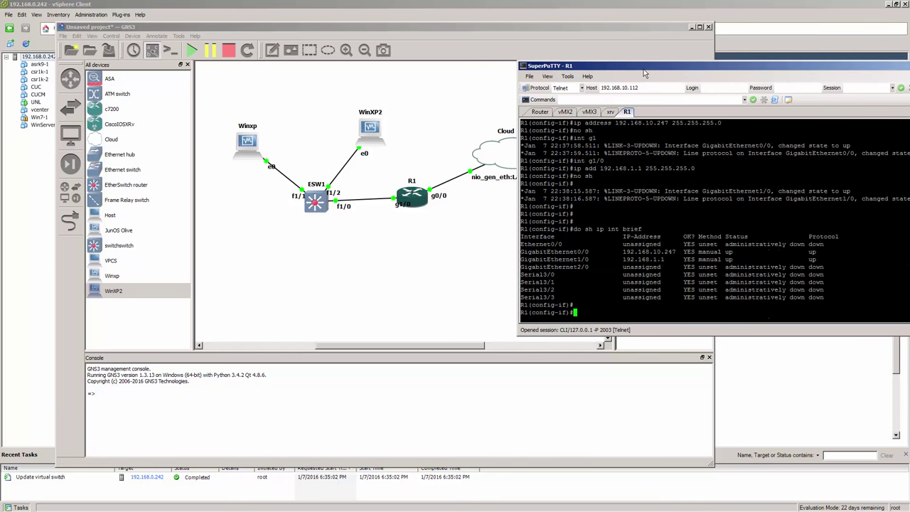
key("Return")
key("Return")
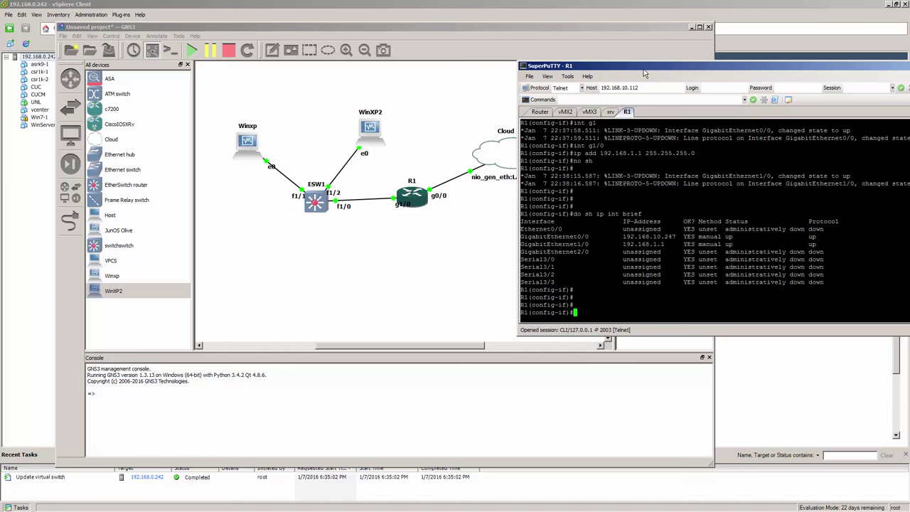
Step: Ping 192.168.10.1 from R1 twice to test connectivity to the physical lab network
type("do ping 192.168.10.1")
key("Return")
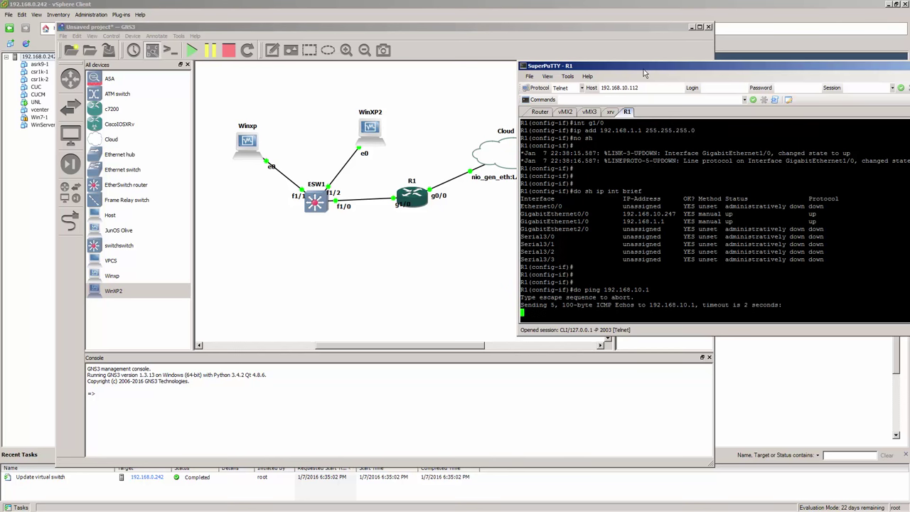
key("Up")
key("Return")
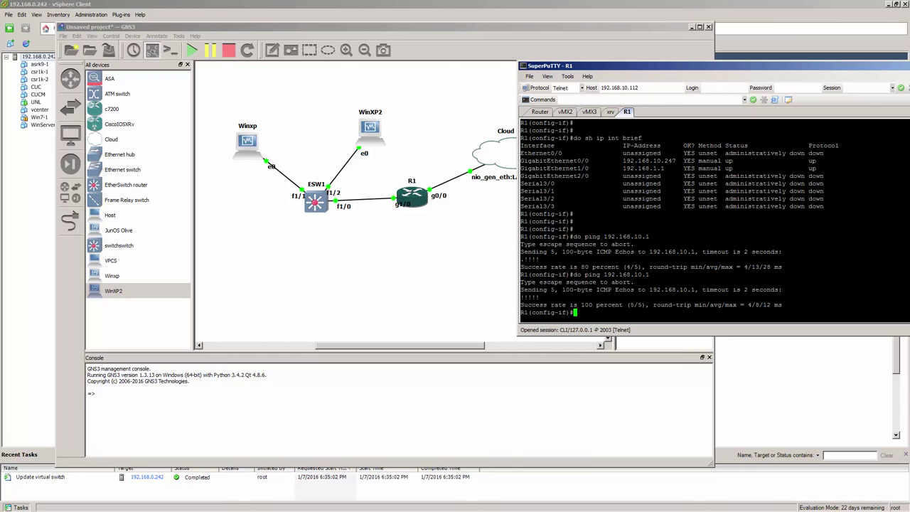
key("Return")
key("Return")
key("Return")
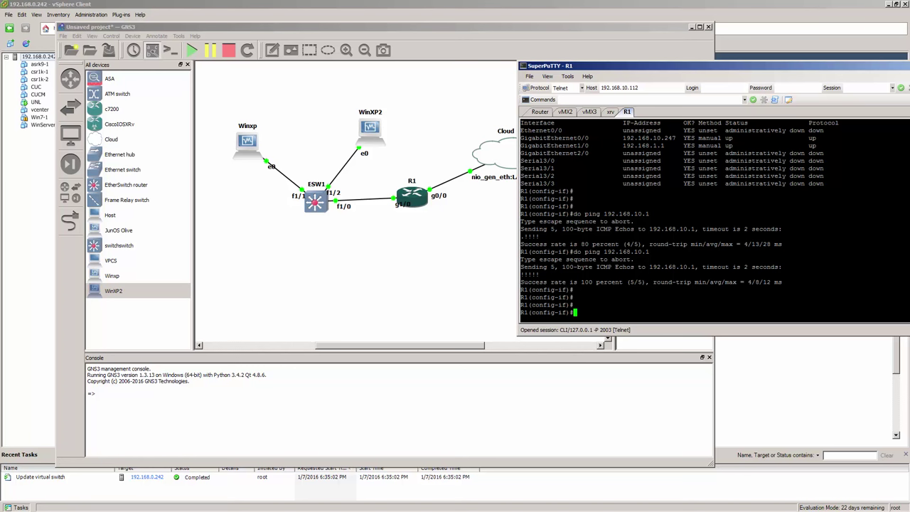
type("ip route")
key("Tab")
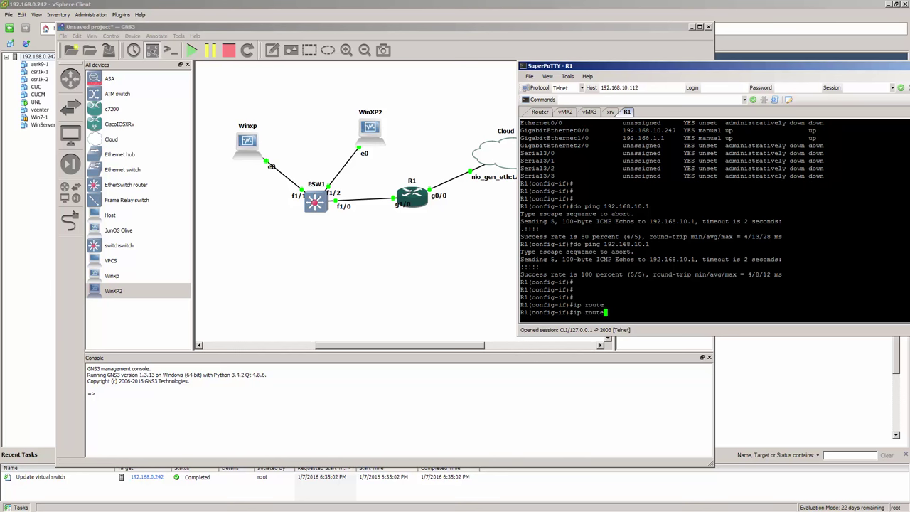
key("BackSpace")
key("BackSpace")
key("BackSpace")
key("BackSpace")
key("BackSpace")
key("BackSpace")
key("BackSpace")
key("BackSpace")
key("BackSpace")
Step: Leave interface configuration on R1 and add a default route (0.0.0.0 0.0.0.0) through 192.168.10.1
type("exirt")
key("Return")
type("exit")
key("Return")
type("ip rou")
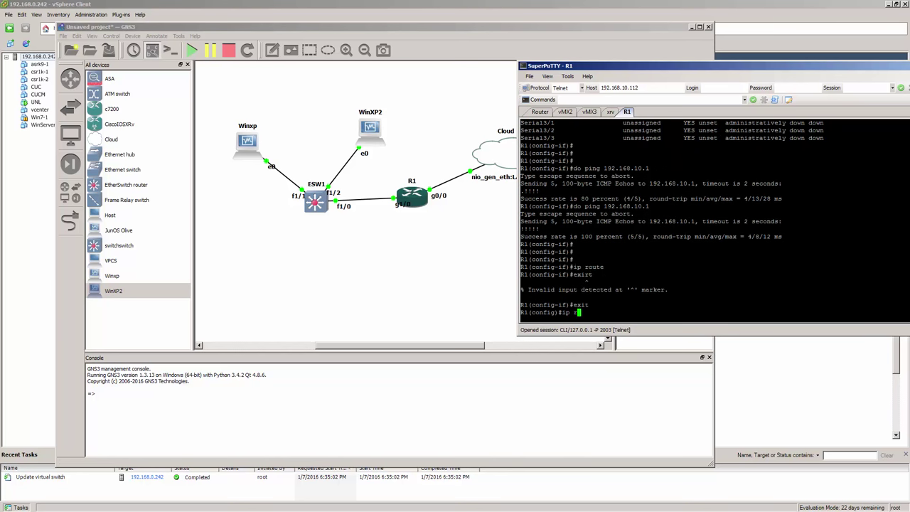
key("Tab")
type("te")
key("Tab")
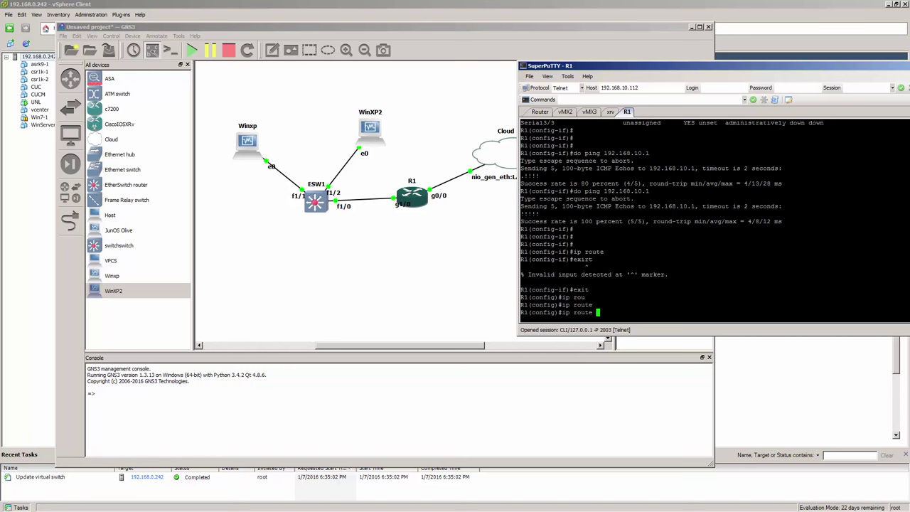
type("0.0.0.0 0.0.0.0 192.168.10.1")
key("Return")
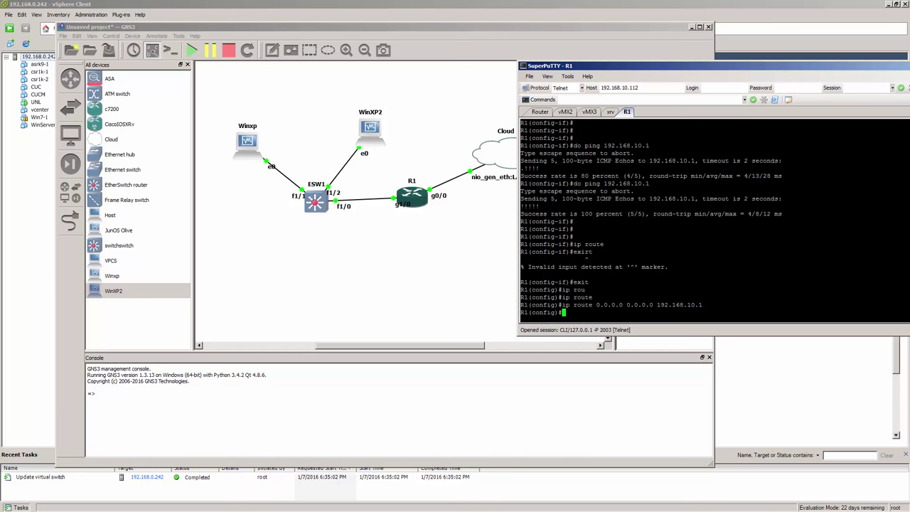
Step: Open the console of switch ESW1 and rename its SuperPuTTY session tab as ESW1
left_click_drag(711, 69, 678, 51)
left_click_drag(607, 51, 625, 48)
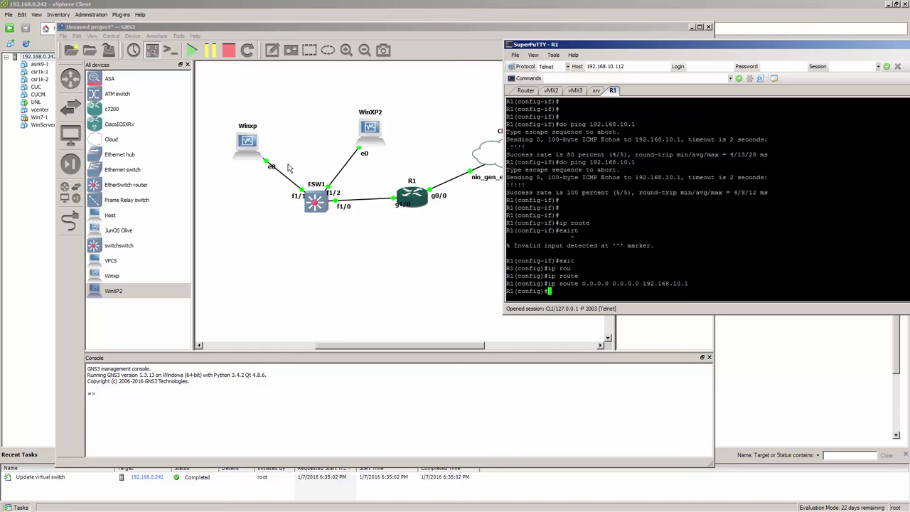
left_click(321, 215)
right_click(312, 204)
left_click(334, 242)
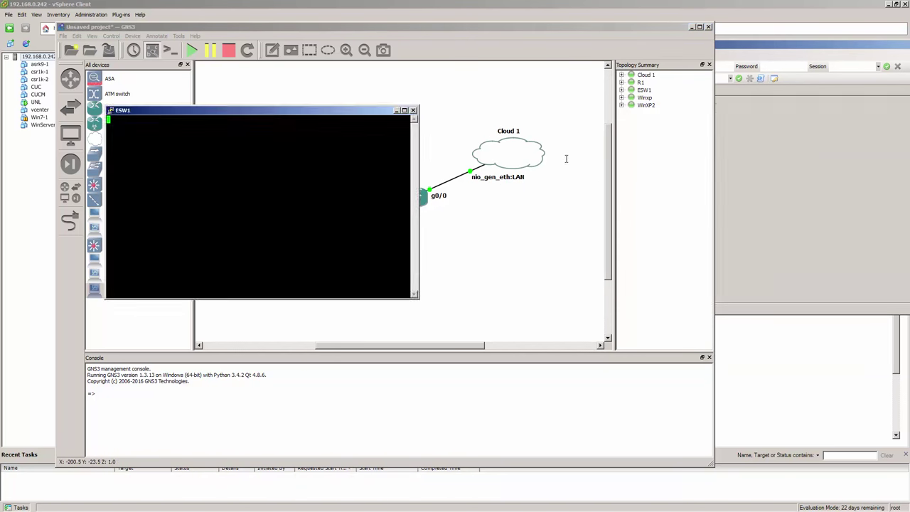
right_click(644, 91)
left_click(672, 122)
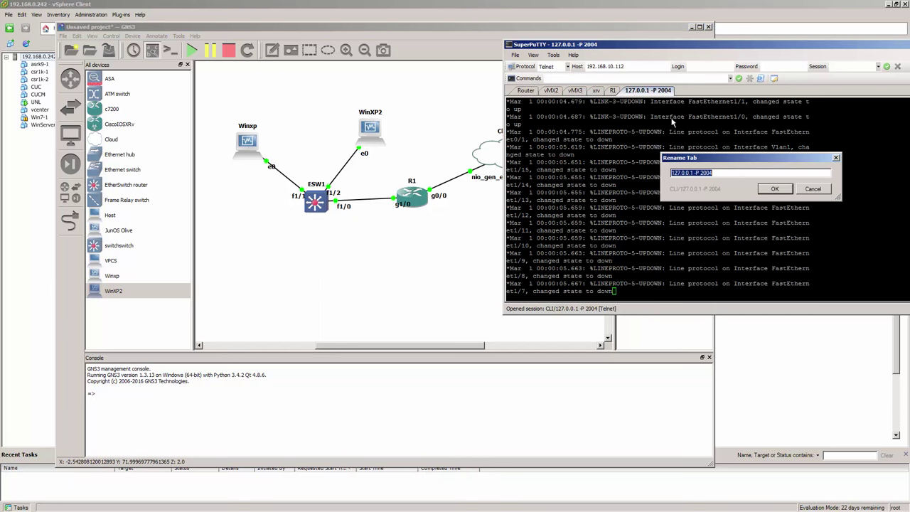
type("ESW")
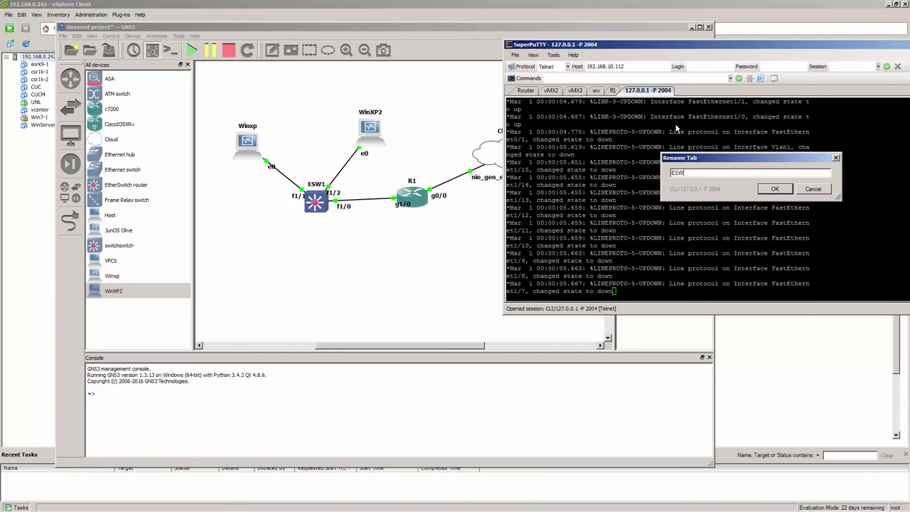
type("1")
left_click(766, 190)
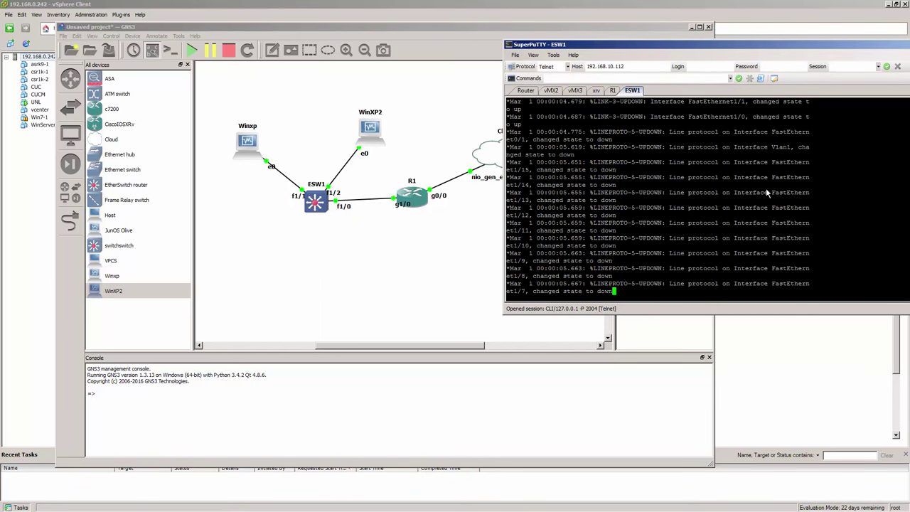
Step: Bring up the ESW1 command prompt and enter global configuration mode
key("Return")
key("Return")
key("Return")
key("Return")
key("Return")
key("Return")
key("Return")
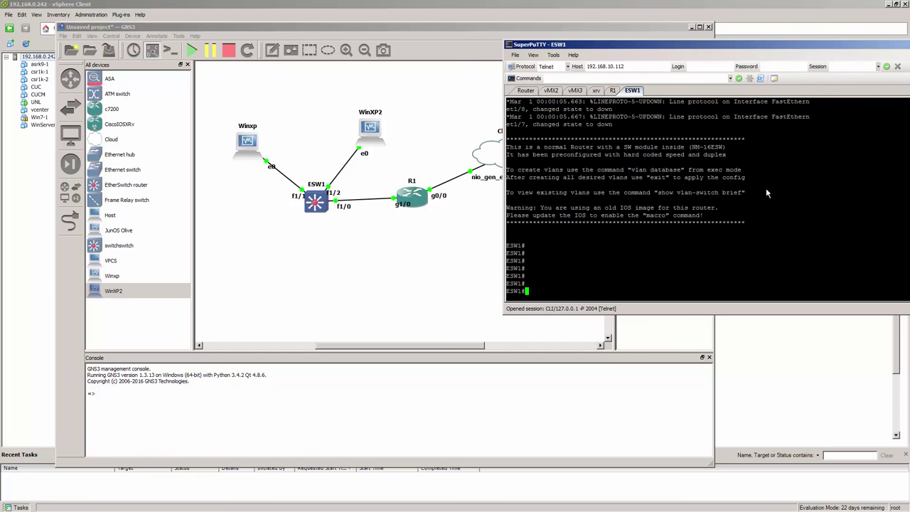
type("conf t")
key("Return")
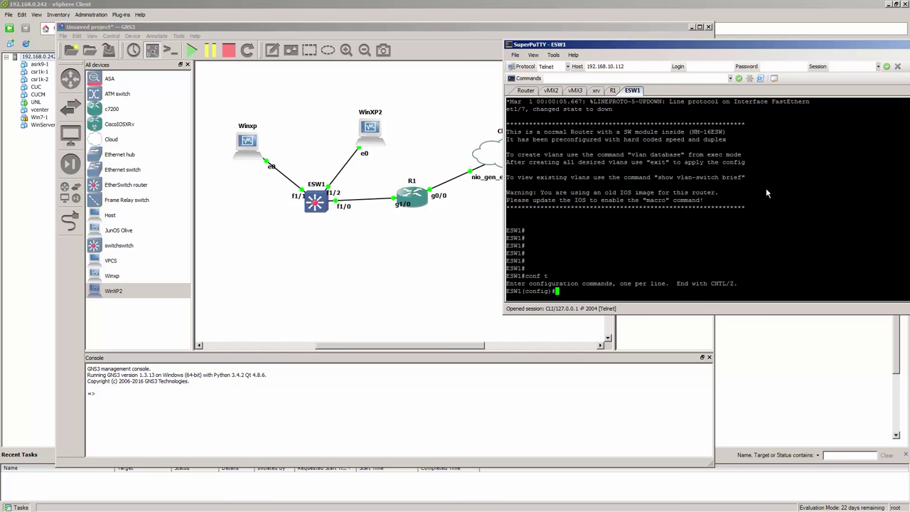
Step: Assign IP address 192.168.1.2 with mask 255.255.255.0 to ESW1's VLAN 1 interface and enable it
type("inter vlan 1")
key("Return")
type("ip")
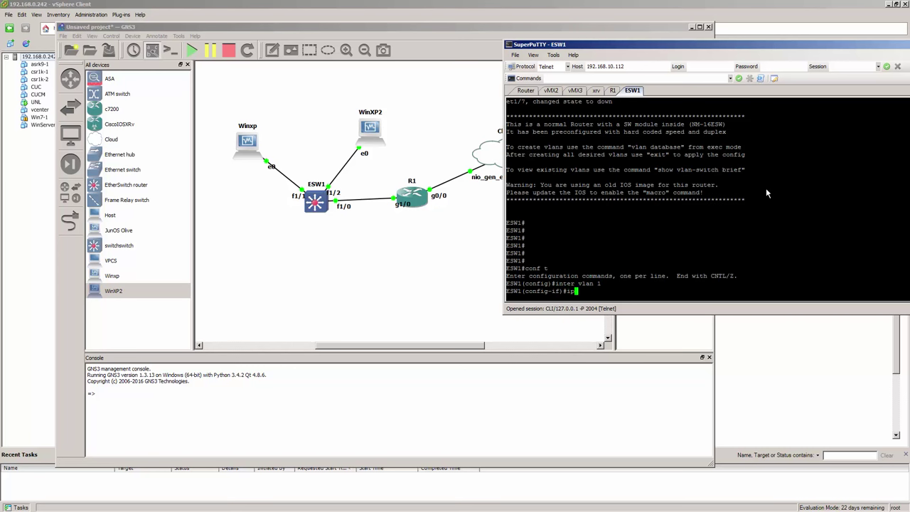
type(" add 192.168.")
left_click(616, 91)
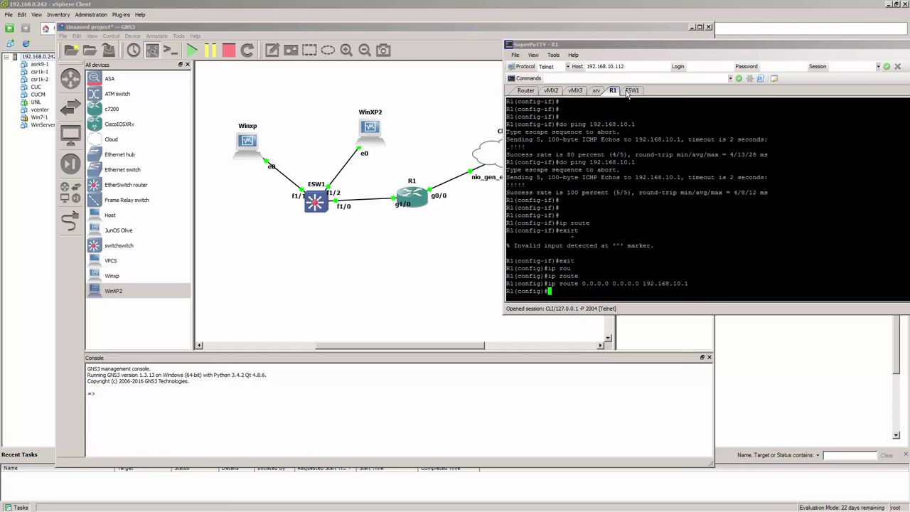
scroll(708, 199, "up", 5)
scroll(708, 199, "down", 5)
left_click(632, 91)
type("1.2 255.255.255.0")
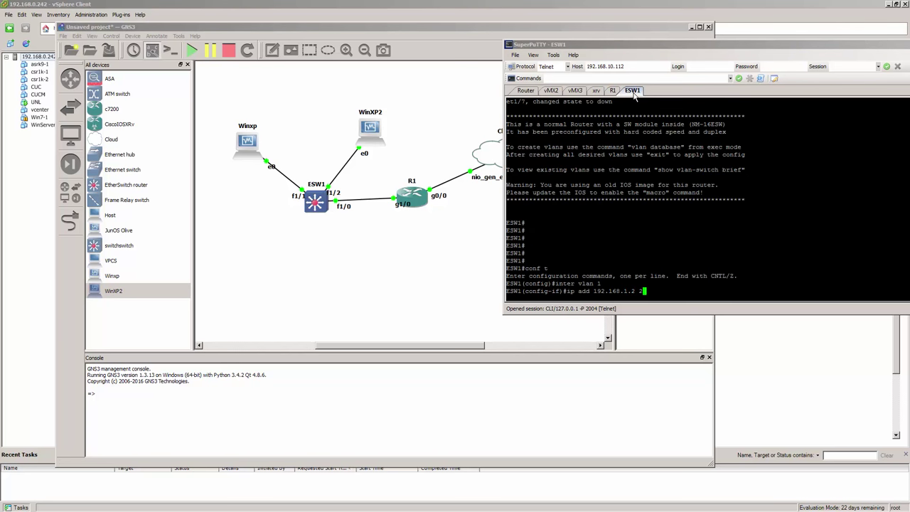
key("Return")
type("no sh")
key("Return")
key("Return")
key("Return")
key("Return")
key("Return")
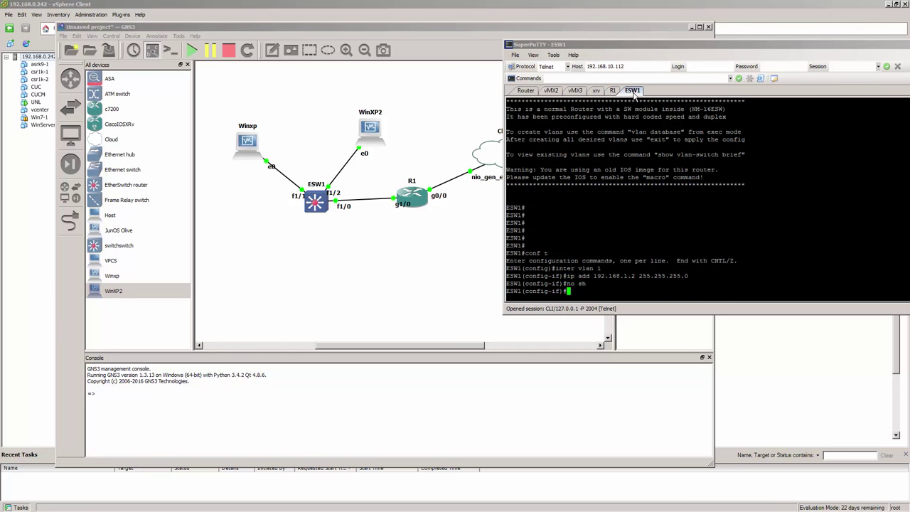
Step: Ping R1's address 192.168.1.1 from ESW1's configuration mode
type("do ping 192.168.")
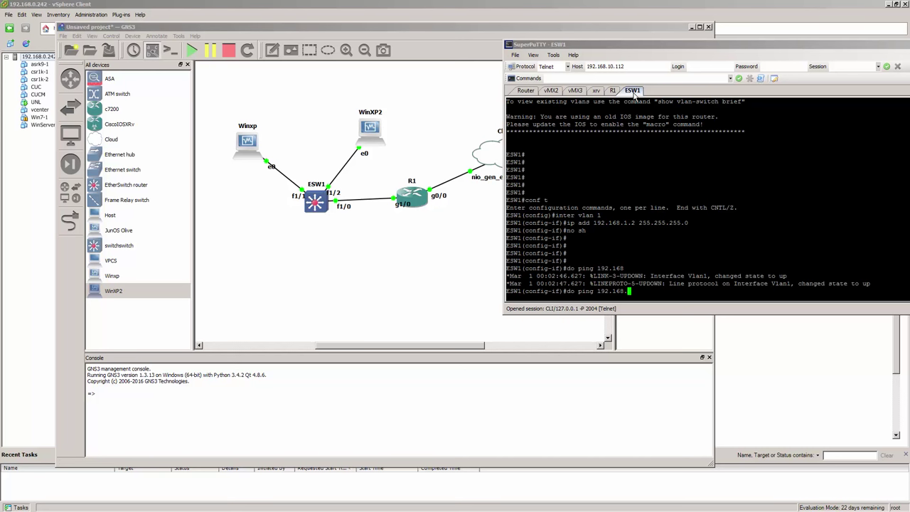
type("11.")
key("Return")
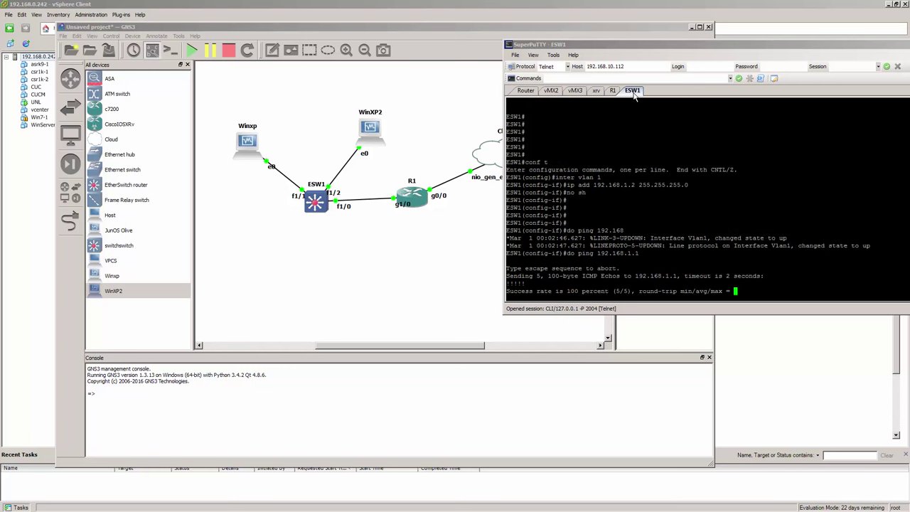
key("Return")
key("Return")
key("Return")
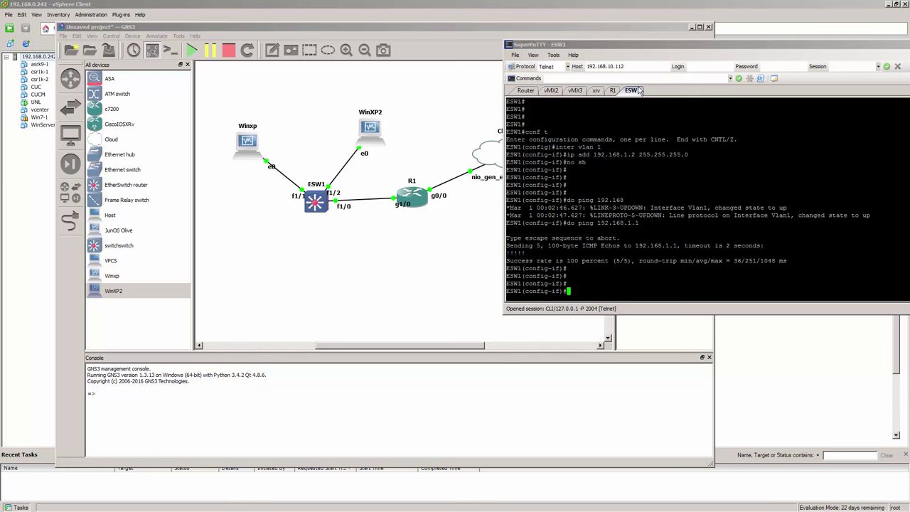
Step: Leave interface configuration on ESW1 and start the command "monitor session 1 source interface", consulting the built-in help for its options
type("exit")
key("Return")
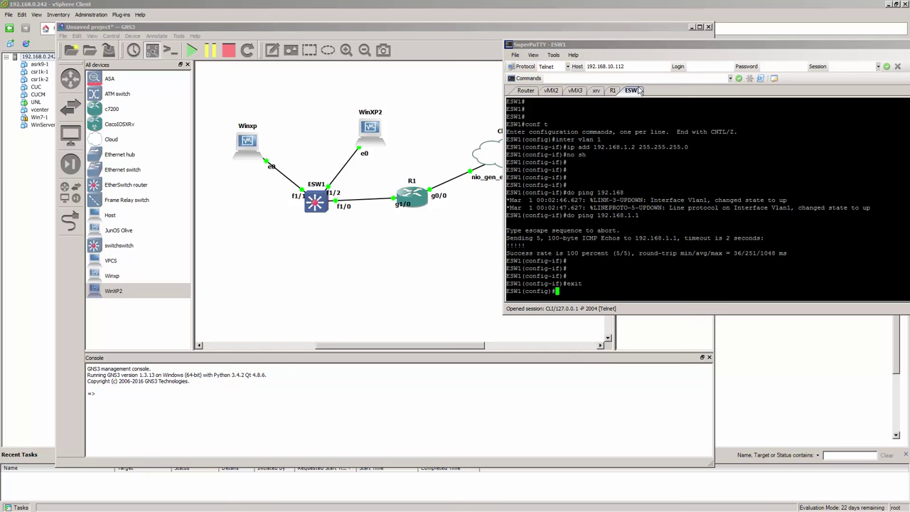
type("mon")
key("Tab")
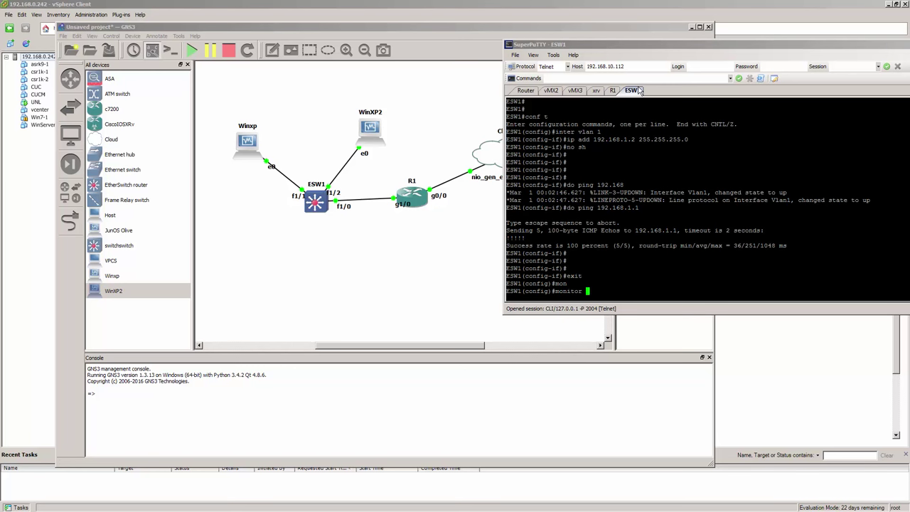
type("se")
key("Tab")
type("1")
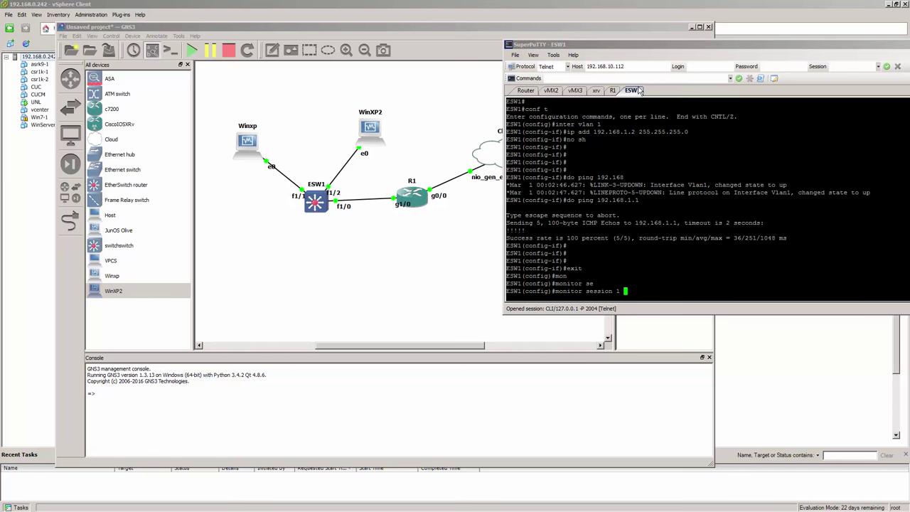
type(" ?")
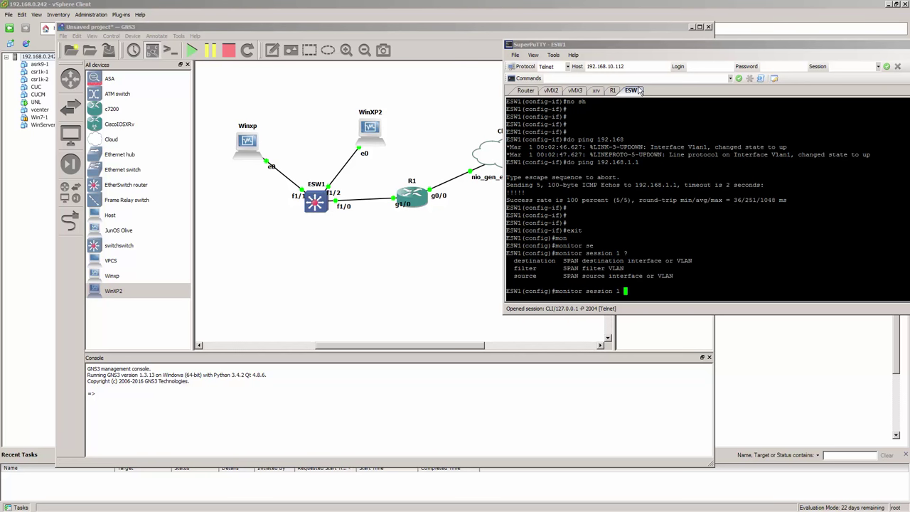
type("so")
key("Tab")
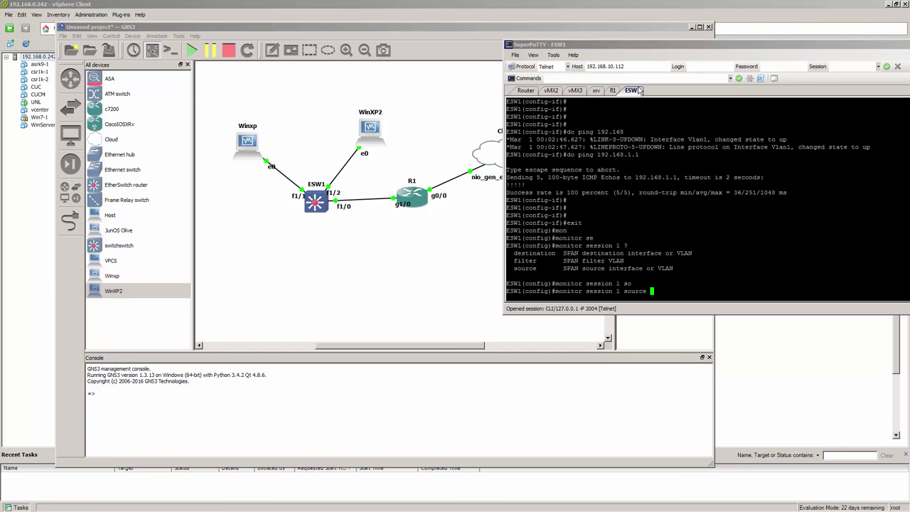
type("?inter")
key("Tab")
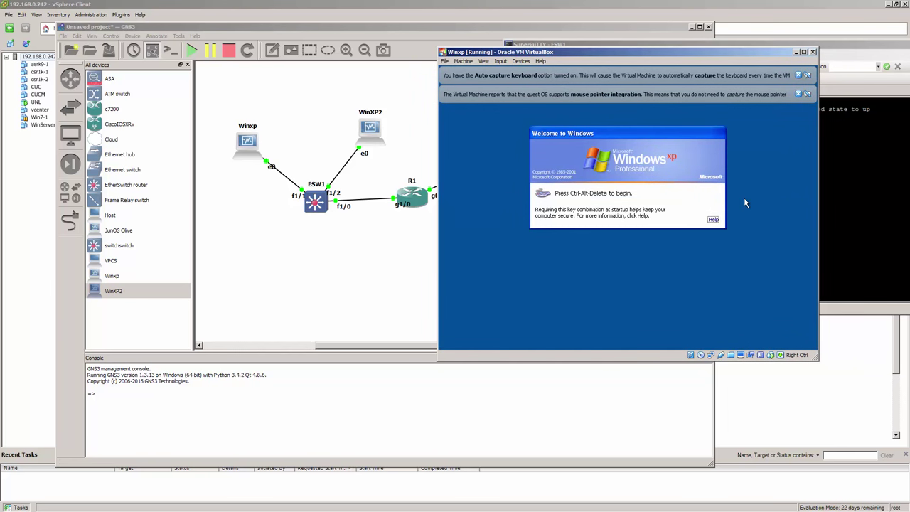
Step: Send Ctrl-Alt-Del to the Winxp virtual machine and log on to Windows with the account password
left_click(500, 61)
mouse_move(517, 71)
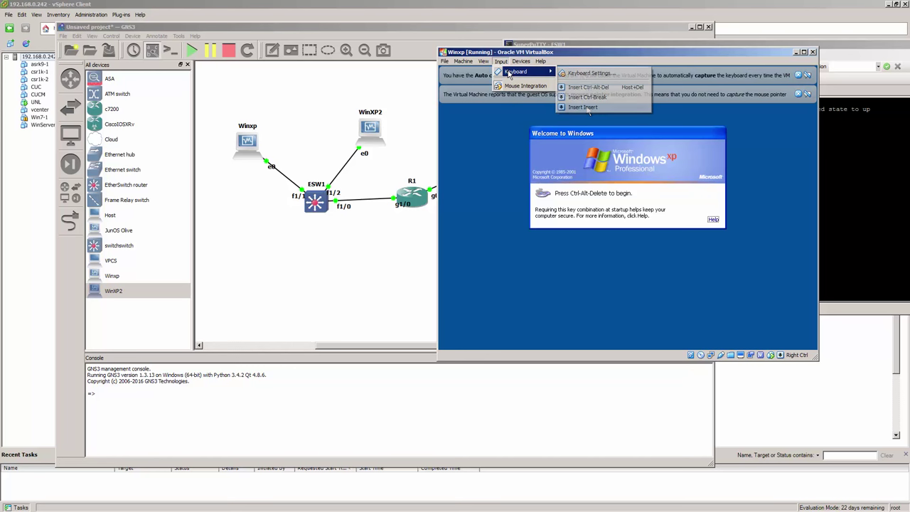
left_click(588, 87)
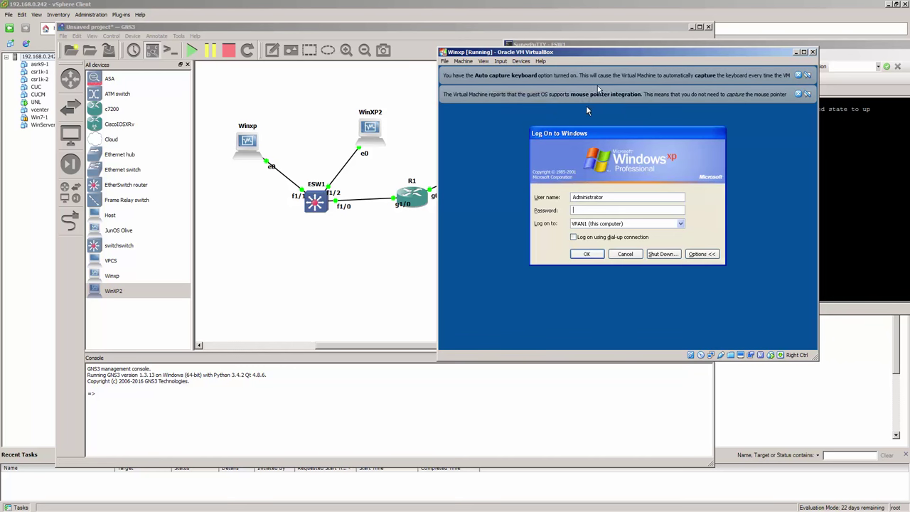
type("***********")
left_click(586, 252)
left_click(622, 241)
type("********")
key("Return")
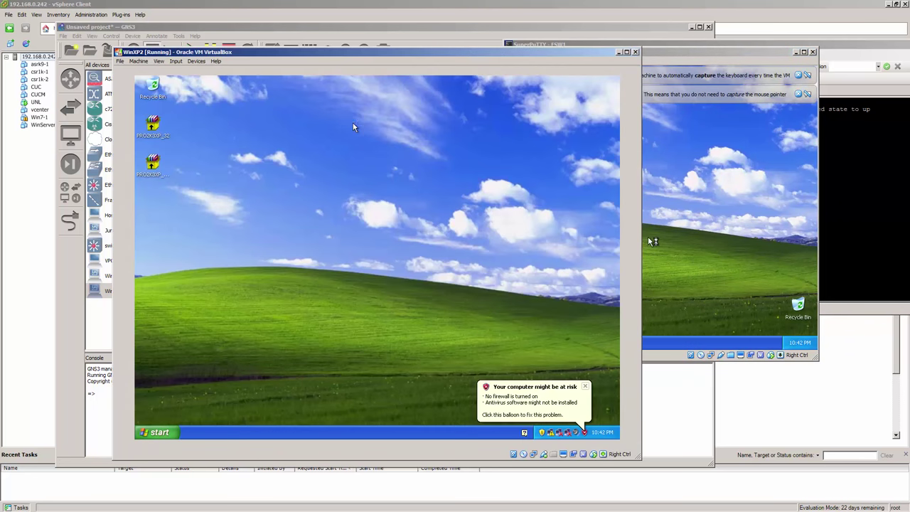
Step: Check the programs available on the Winxp and WinXP2 virtual machines, and minimize both machines' windows
left_click_drag(549, 55, 509, 121)
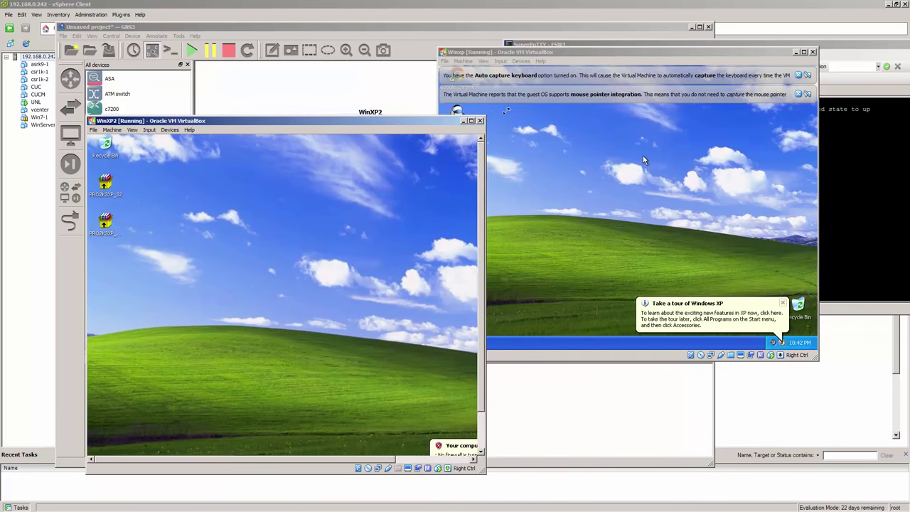
key("alt+Tab")
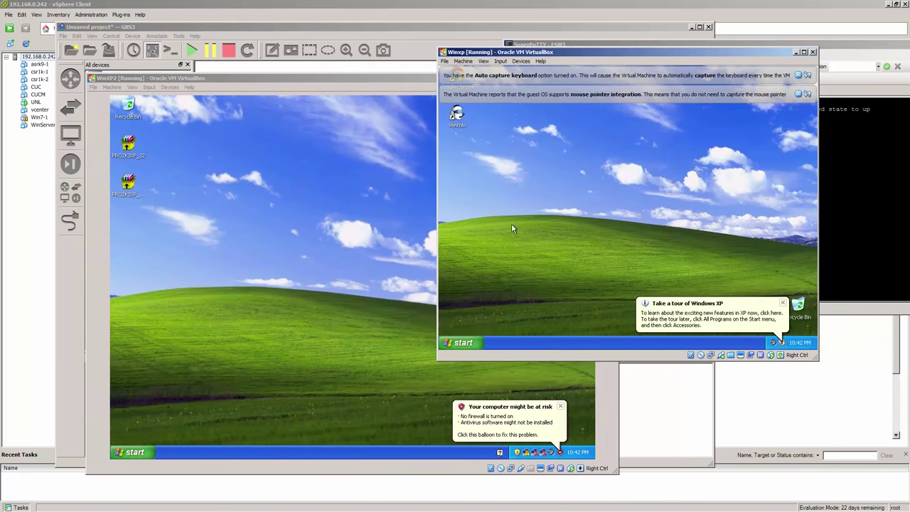
left_click(461, 343)
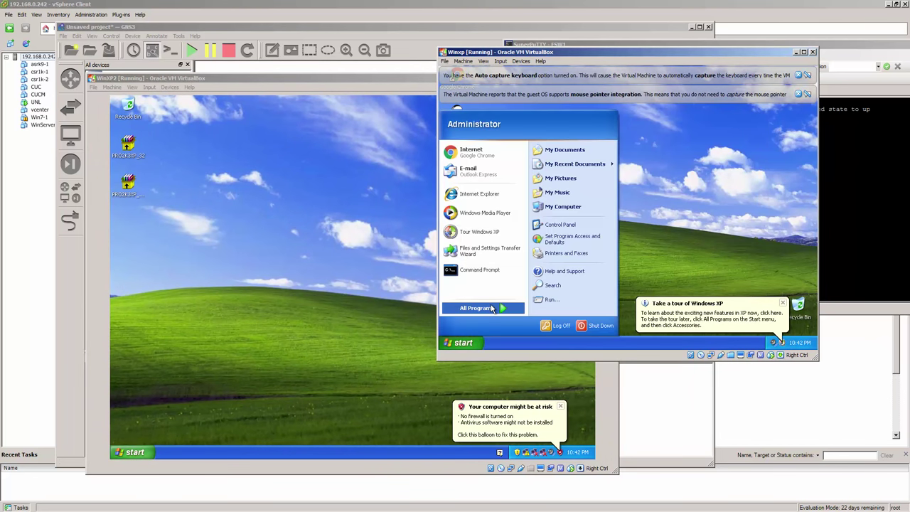
mouse_move(492, 308)
left_click(129, 451)
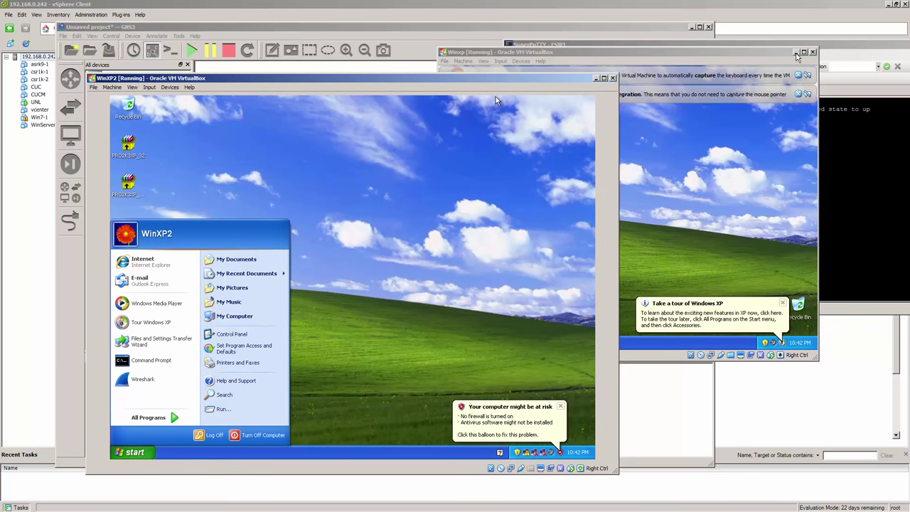
left_click(797, 53)
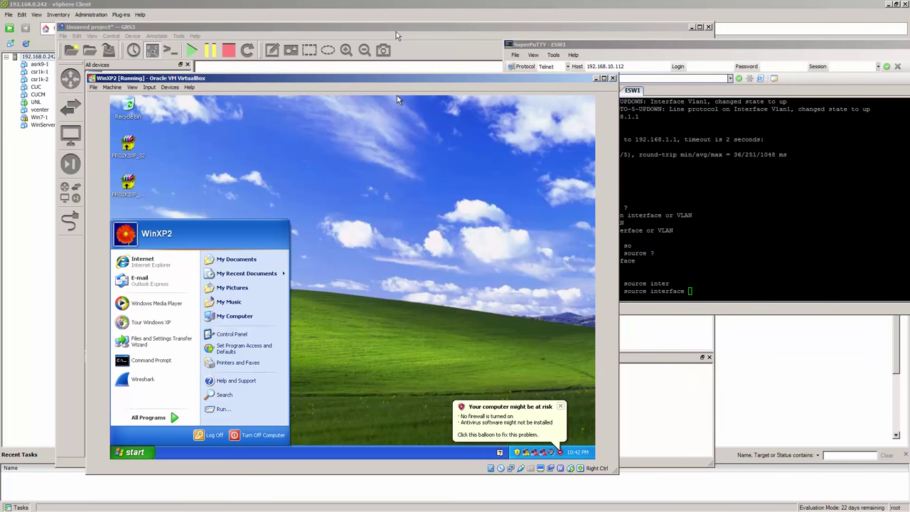
left_click(595, 78)
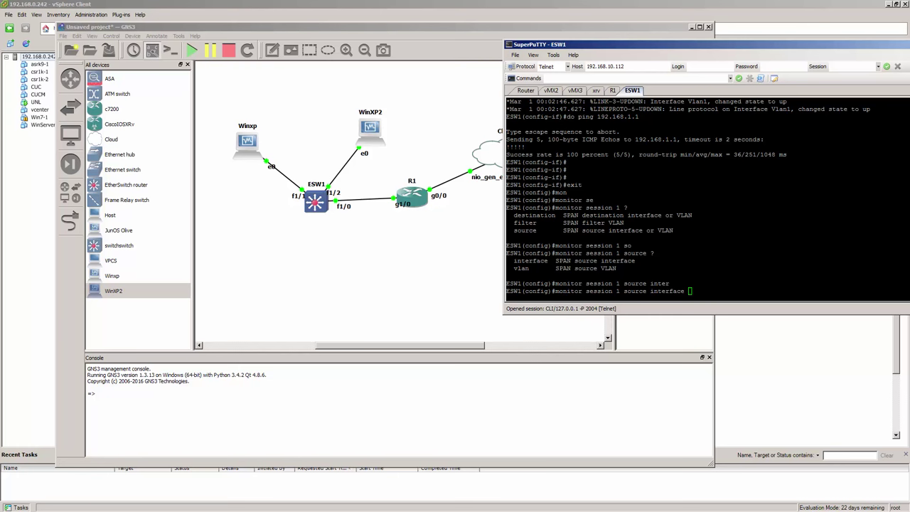
double_click(370, 128)
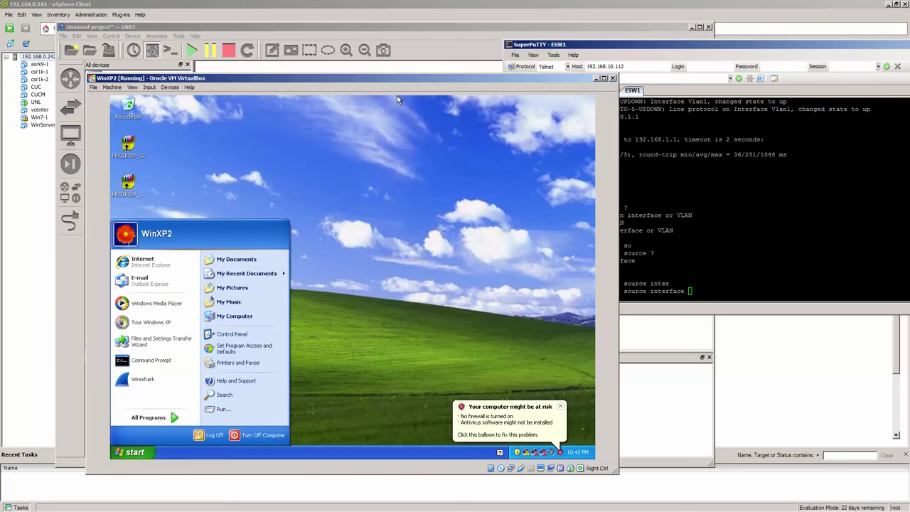
left_click(596, 79)
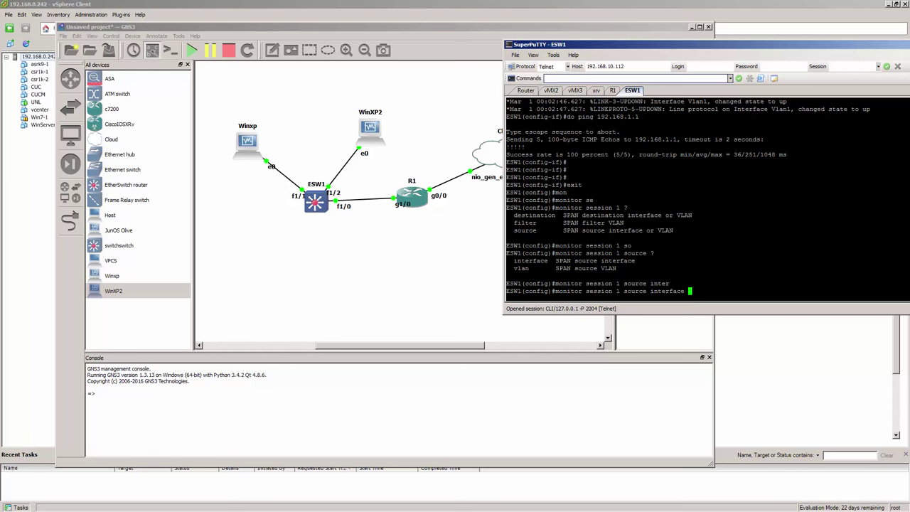
Step: Complete ESW1's session 1 monitor source command with interface fastEthernet 1/1 and submit it
type("f")
key("Tab")
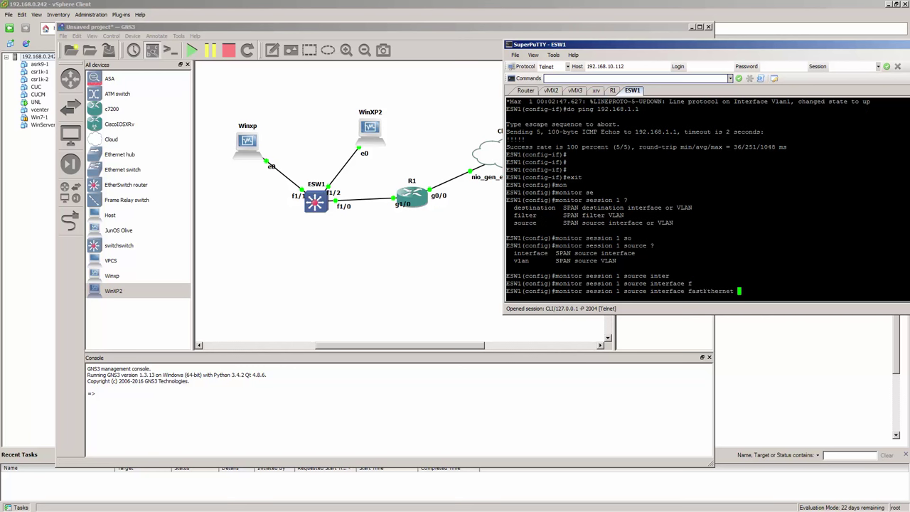
type("1/1")
key("Return")
Step: Set interface f1/2 as the destination of monitor session 1 on ESW1
type("moni")
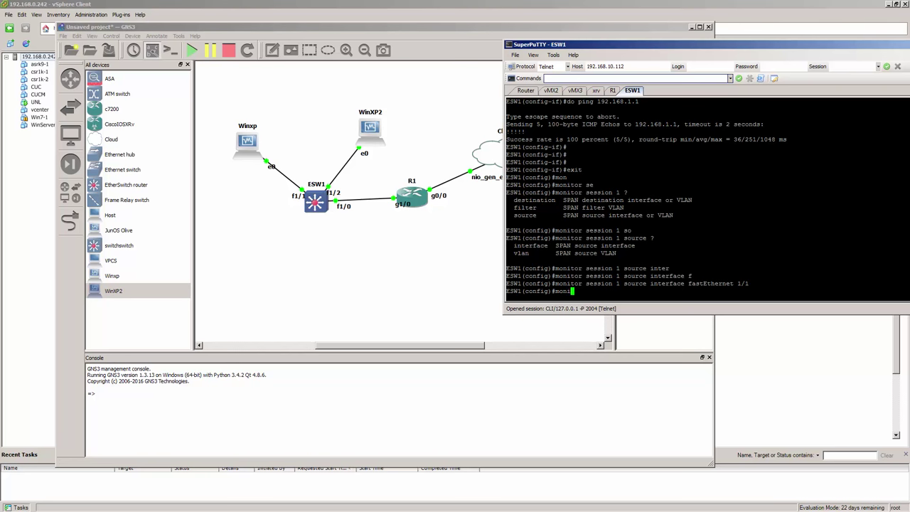
key("Tab")
type("ses")
key("Tab")
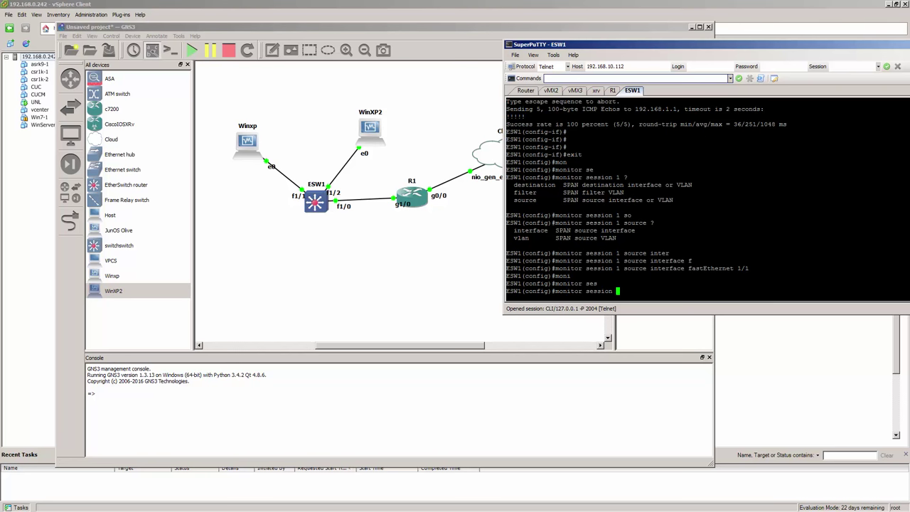
type("1 ")
type("des")
key("Tab")
type("inter")
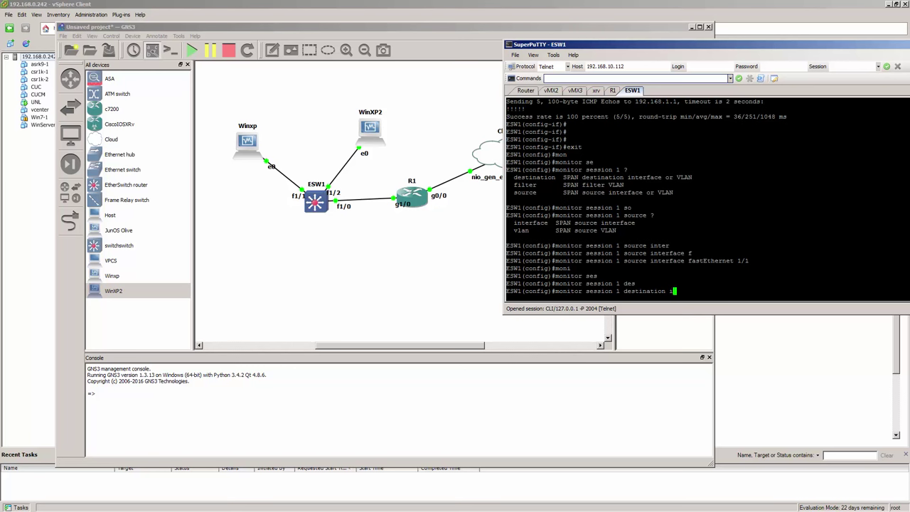
key("Tab")
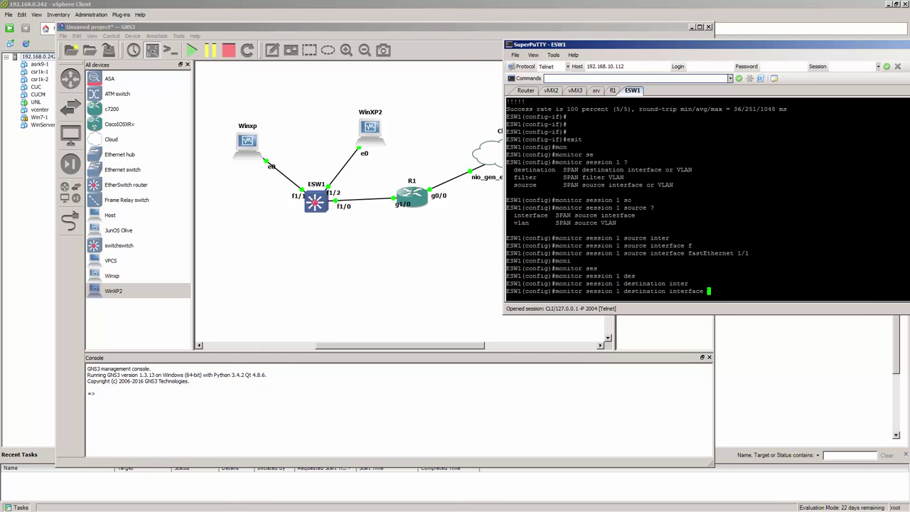
type("f1/2")
key("Return")
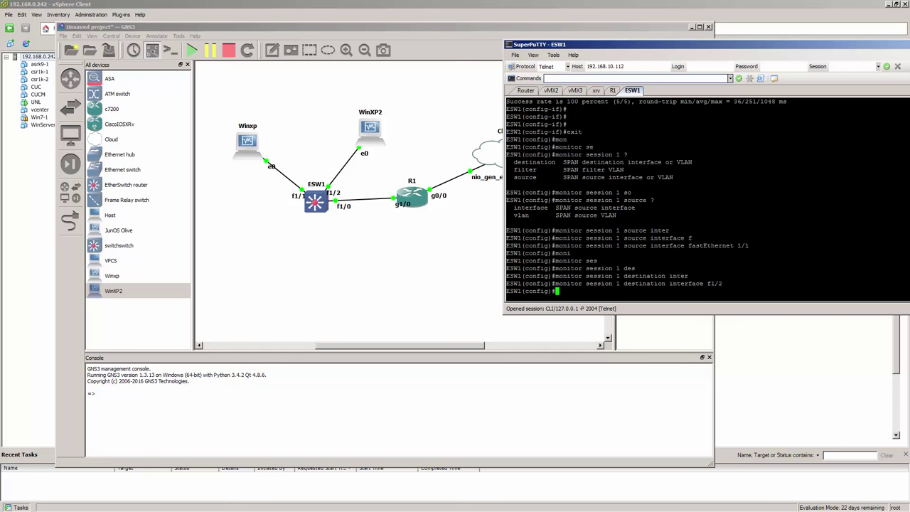
Step: Consult the built-in help for options following "monitor session 1 destination interface f1/2", and clear the recalled command
key("Up")
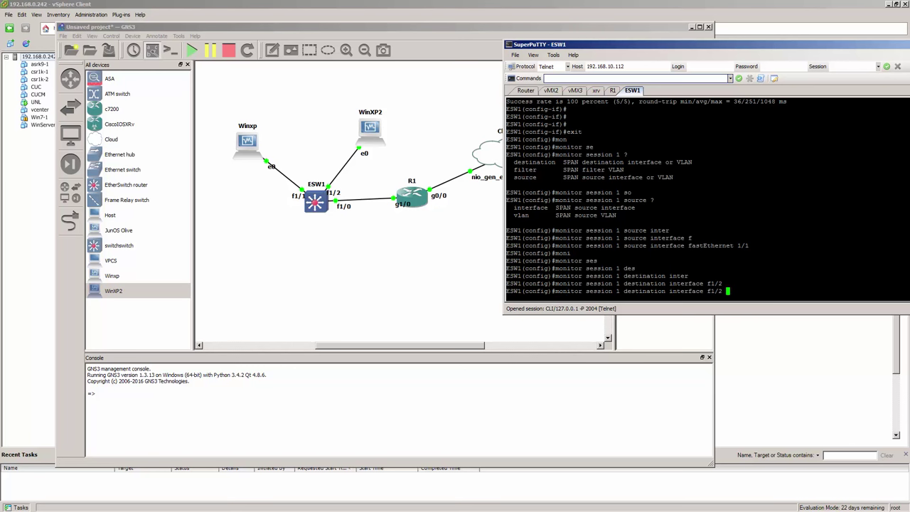
type("?")
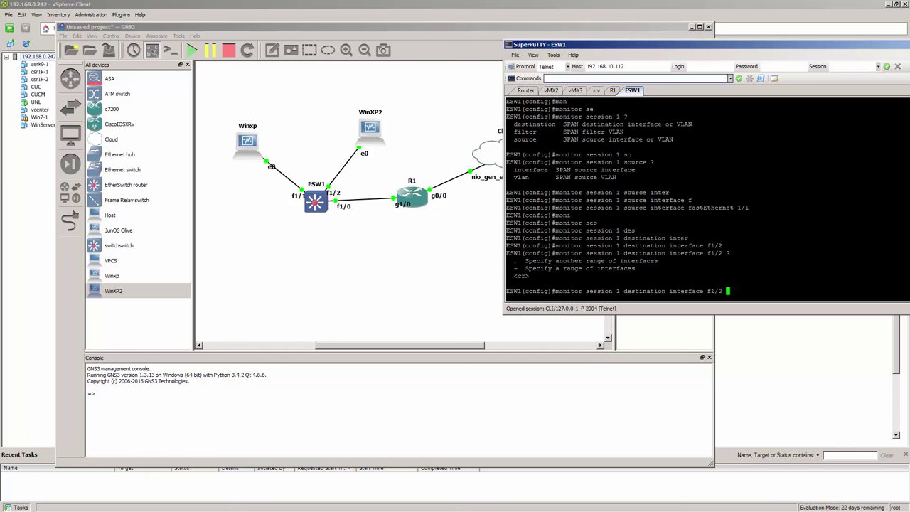
key("BackSpace")
key("BackSpace")
key("BackSpace")
key("BackSpace")
key("BackSpace")
key("BackSpace")
key("BackSpace")
key("BackSpace")
key("BackSpace")
key("BackSpace")
key("BackSpace")
key("BackSpace")
key("BackSpace")
key("BackSpace")
key("BackSpace")
key("BackSpace")
key("BackSpace")
key("BackSpace")
key("BackSpace")
key("BackSpace")
Step: Recall "monitor session 1 source interface fastEthernet 1/1" and consult the built-in help for its traffic direction options
key("Up")
key("Up")
key("Up")
key("Up")
key("Up")
key("Up")
key("Up")
key("Up")
key("Up")
key("Up")
key("Up")
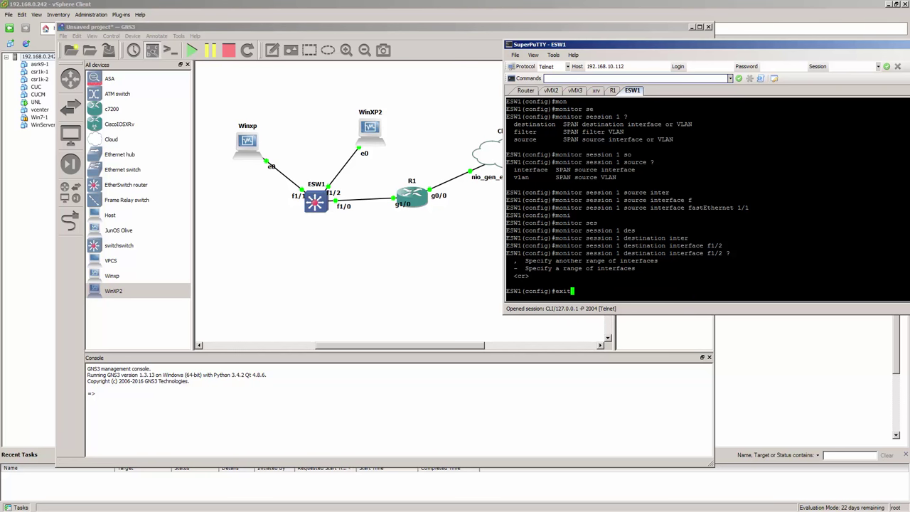
key("Down")
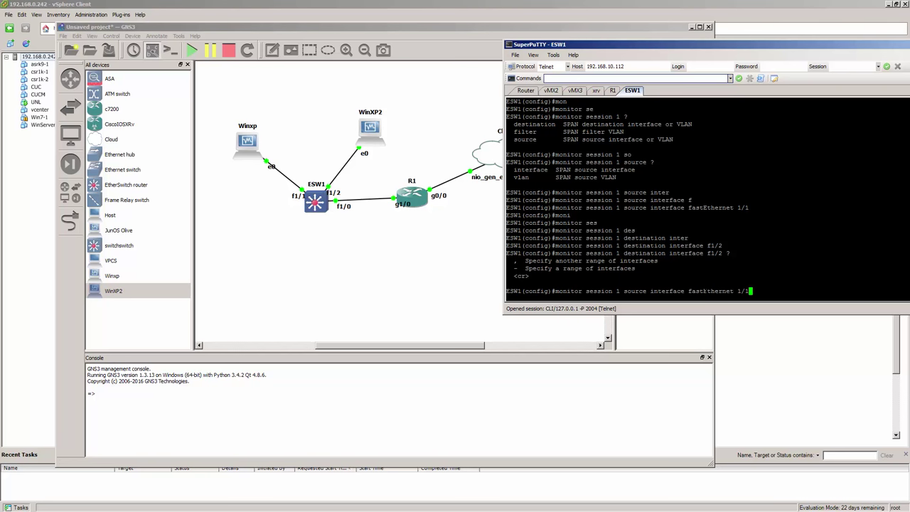
type("?")
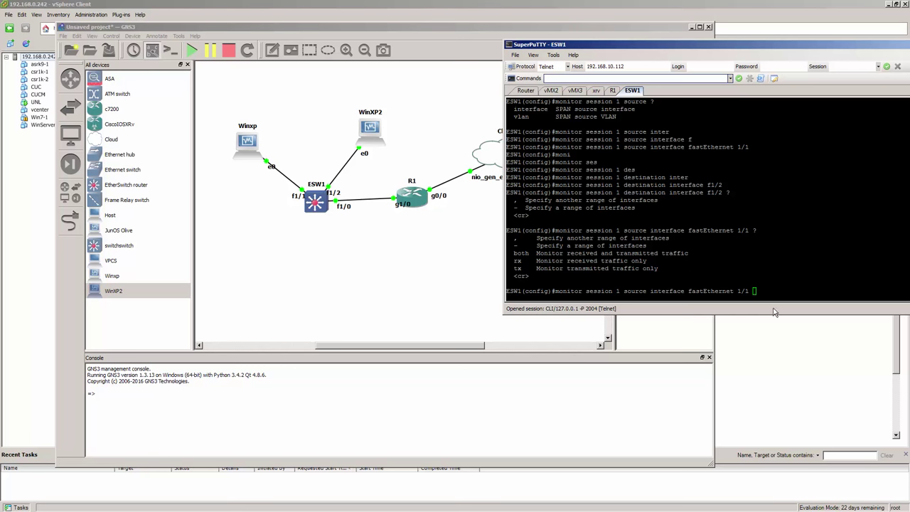
key("Up")
key("Down")
Step: Switch to the Winxp virtual machine and open the Internet Protocol (TCP/IP) properties of Local Area Connection 2
key("alt+Tab")
left_click(564, 293)
left_click(479, 343)
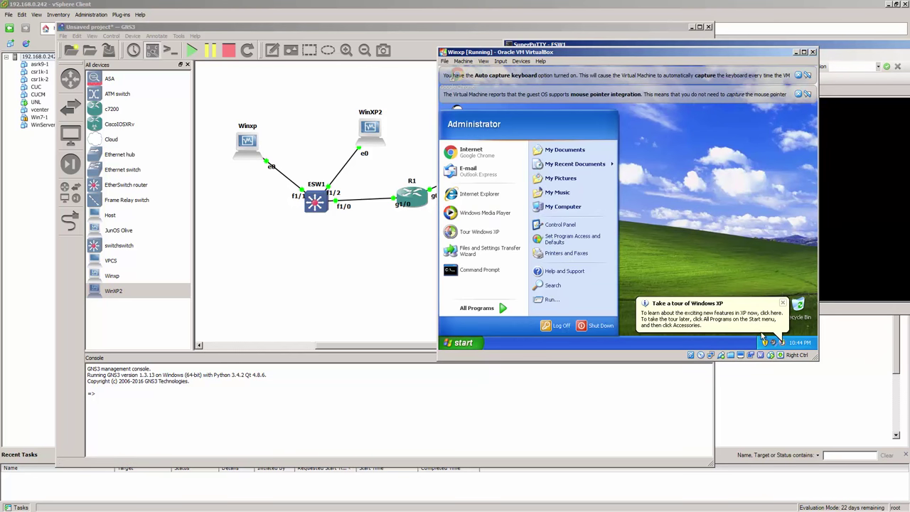
left_click(562, 206)
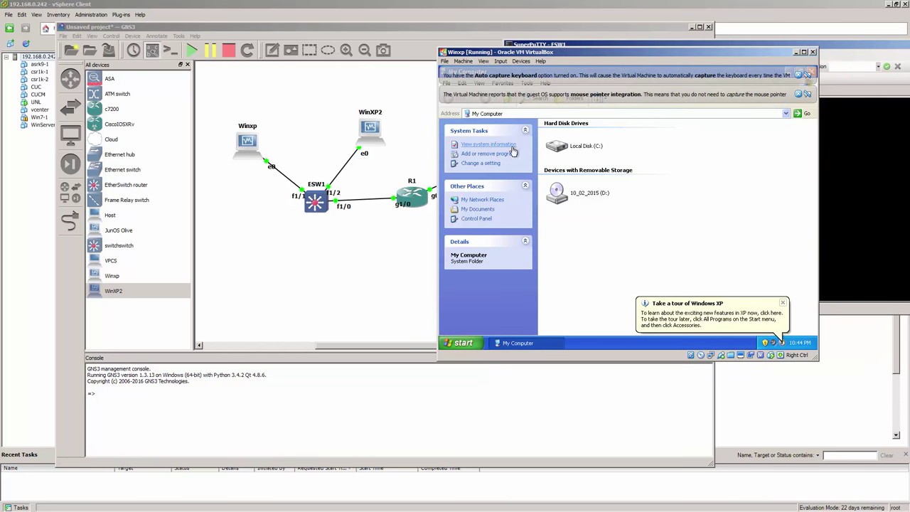
left_click(482, 199)
left_click(487, 154)
right_click(571, 155)
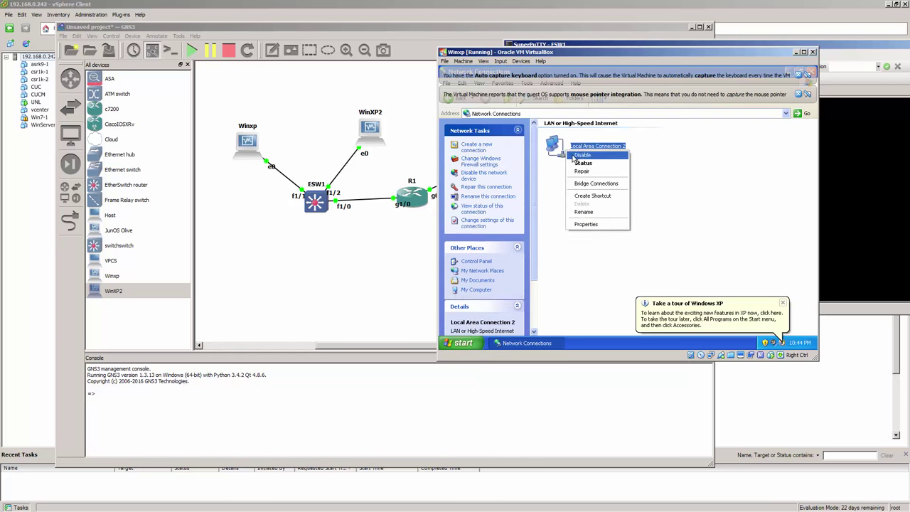
left_click(586, 224)
left_click(600, 216)
double_click(565, 215)
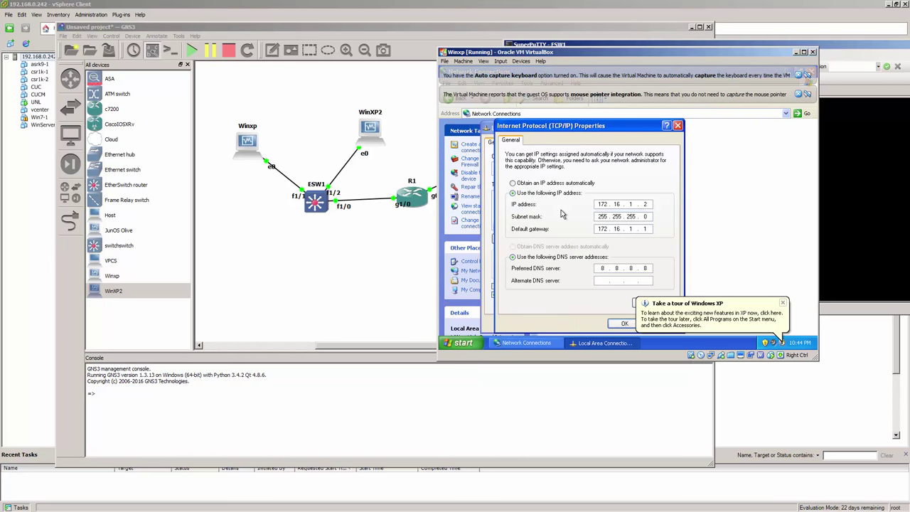
Step: Confirm the static TCP/IP settings of Local Area Connection 2 and minimize the Winxp machine's window
mouse_move(611, 127)
left_mouse_down()
mouse_move(665, 127)
mouse_move(599, 123)
left_mouse_up()
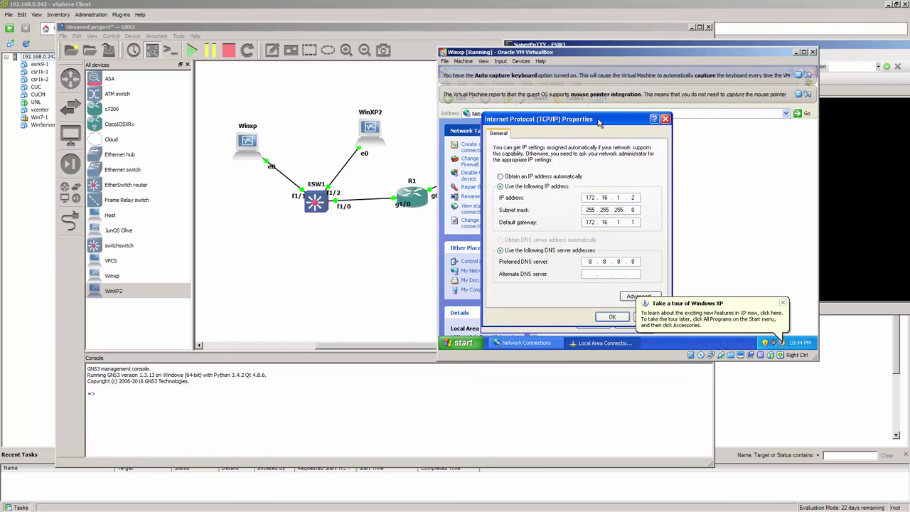
key("period")
left_click(612, 316)
left_click(595, 326)
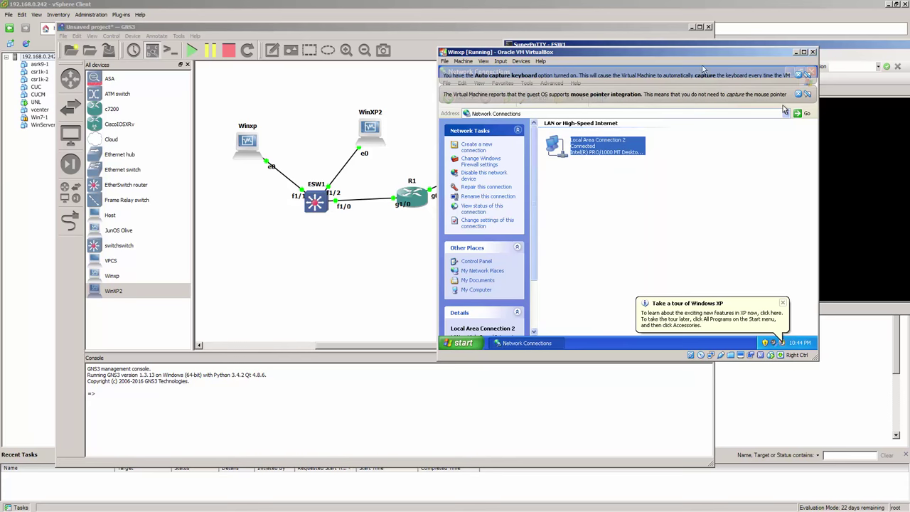
left_click_drag(702, 54, 659, 168)
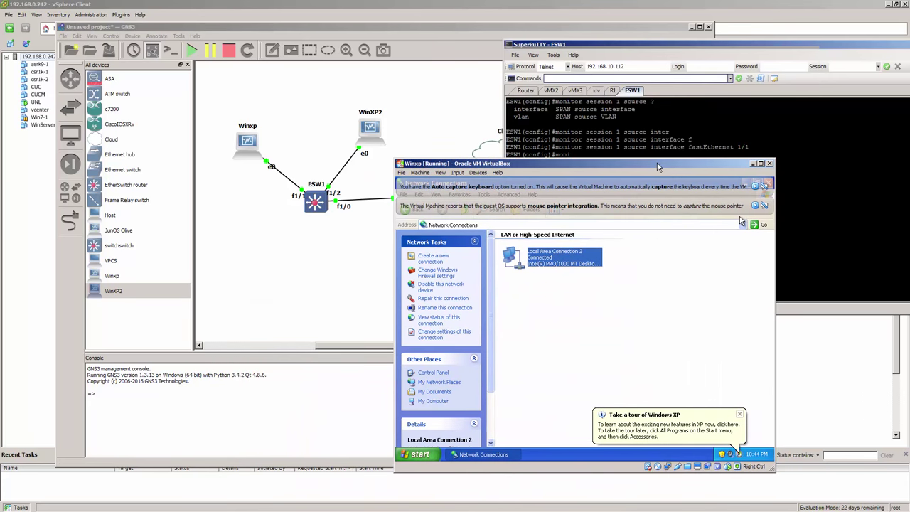
left_click(755, 167)
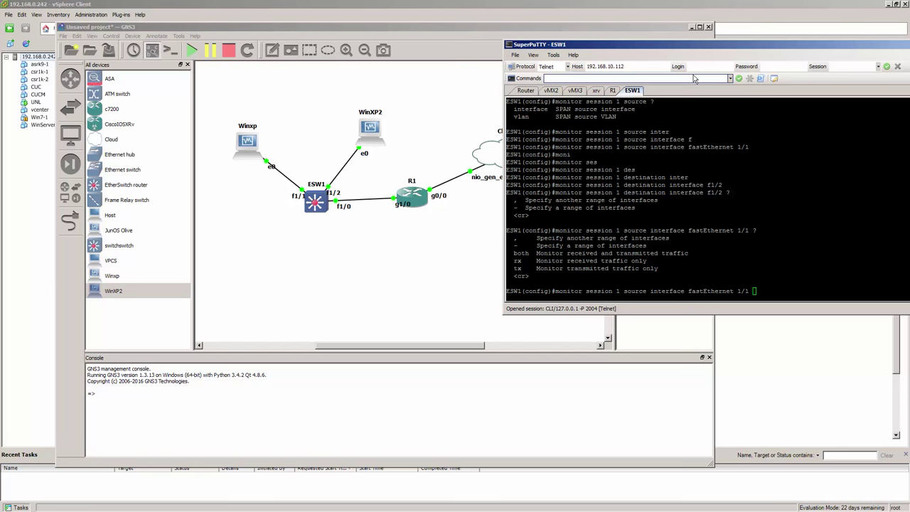
Step: Clear the unfinished monitor session command from ESW1's prompt and switch to R1's console
left_click(652, 51)
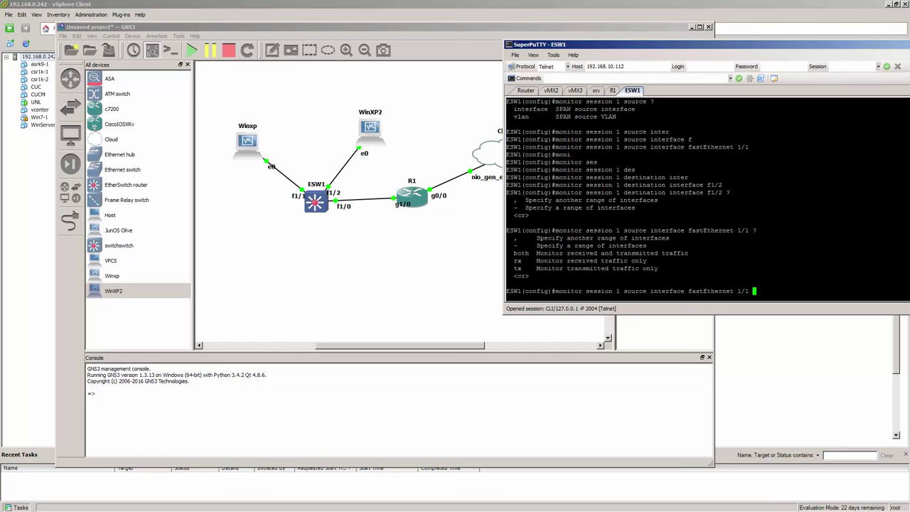
mouse_move(642, 47)
left_mouse_down()
mouse_move(681, 42)
mouse_move(608, 44)
mouse_move(638, 54)
left_mouse_up()
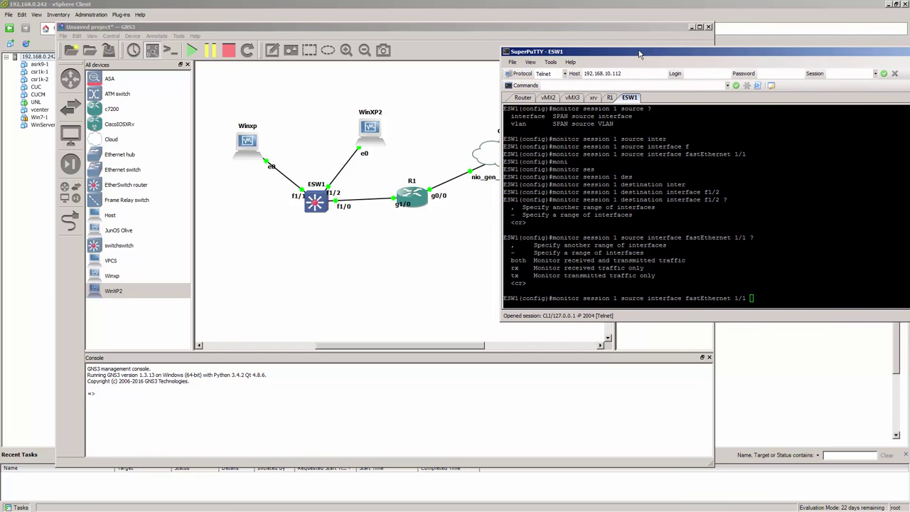
left_click(638, 54)
key("BackSpace")
key("BackSpace")
key("BackSpace")
key("BackSpace")
key("BackSpace")
key("BackSpace")
key("BackSpace")
key("BackSpace")
key("BackSpace")
key("BackSpace")
key("BackSpace")
key("BackSpace")
key("BackSpace")
key("BackSpace")
key("BackSpace")
key("BackSpace")
key("BackSpace")
key("BackSpace")
key("BackSpace")
key("BackSpace")
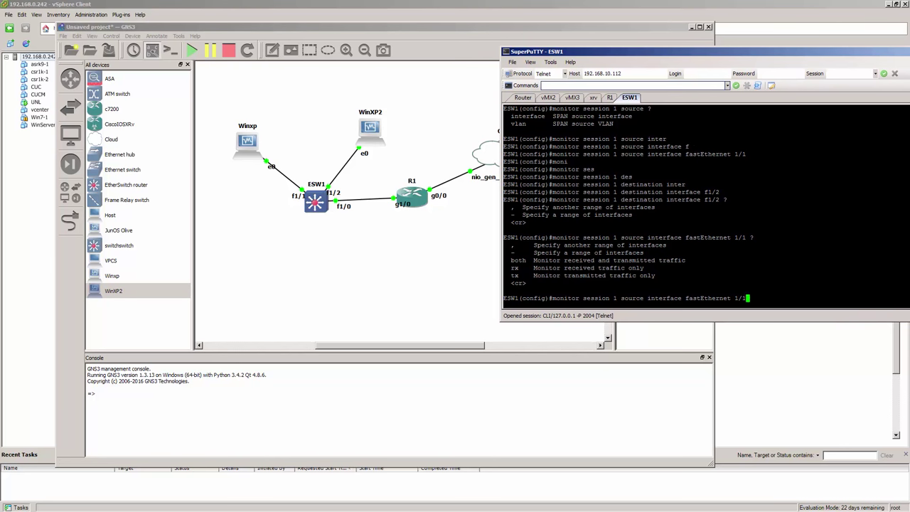
key("BackSpace")
key("BackSpace")
key("BackSpace")
key("BackSpace")
key("BackSpace")
key("BackSpace")
key("BackSpace")
key("BackSpace")
key("BackSpace")
key("BackSpace")
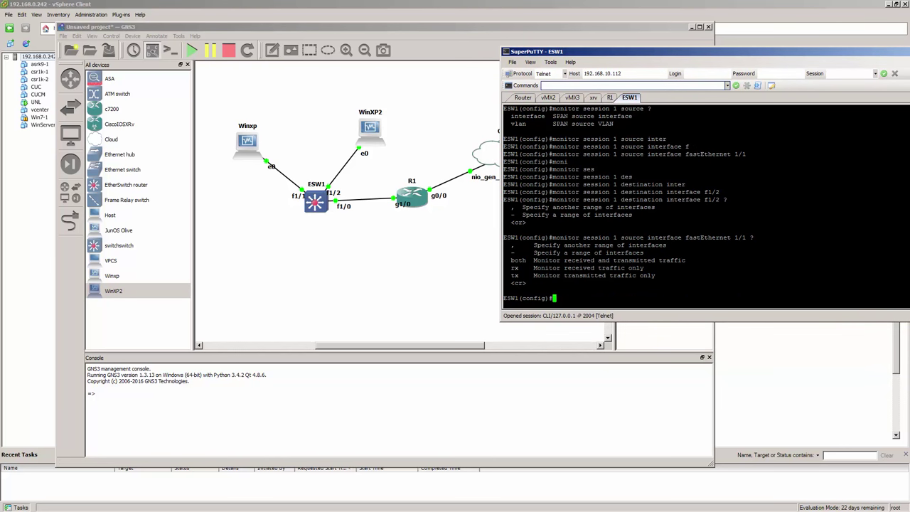
key("ctrl+shift+Tab")
key("Return")
key("Return")
key("Return")
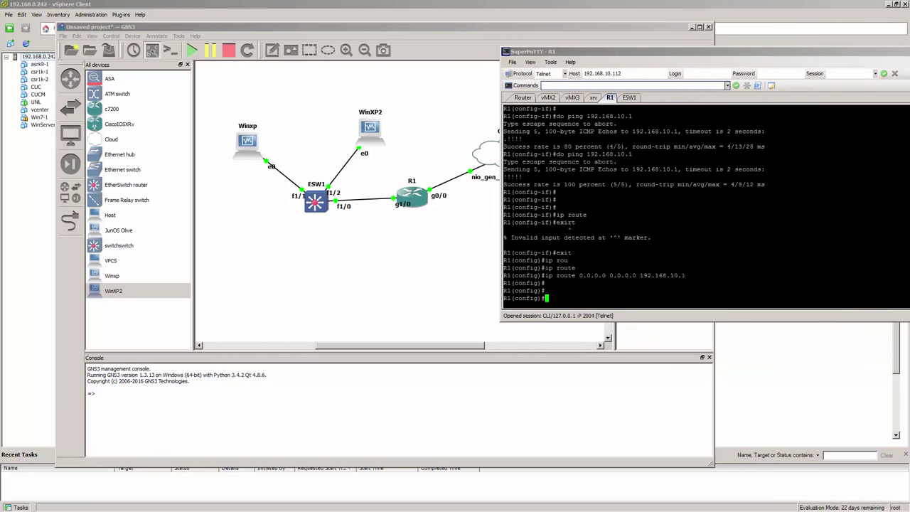
type("ip eigr")
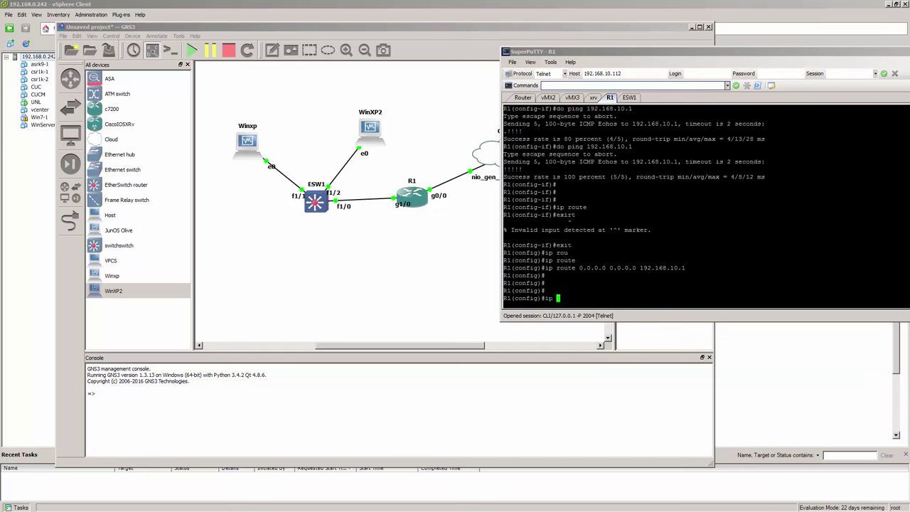
key("Tab")
key("BackSpace")
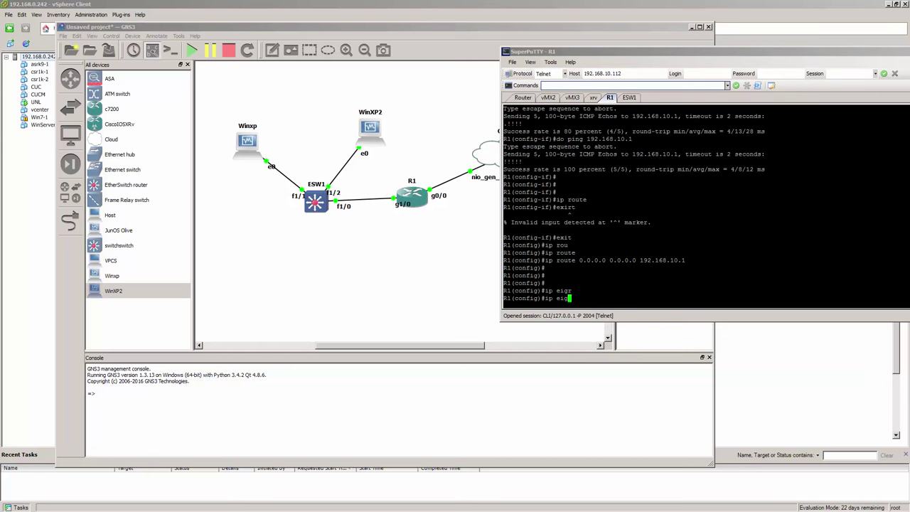
key("BackSpace")
key("BackSpace")
key("BackSpace")
key("BackSpace")
key("BackSpace")
Step: Start EIGRP process 1 on R1 and disable its automatic summarization with "no auto"
type("router eigp")
key("Tab")
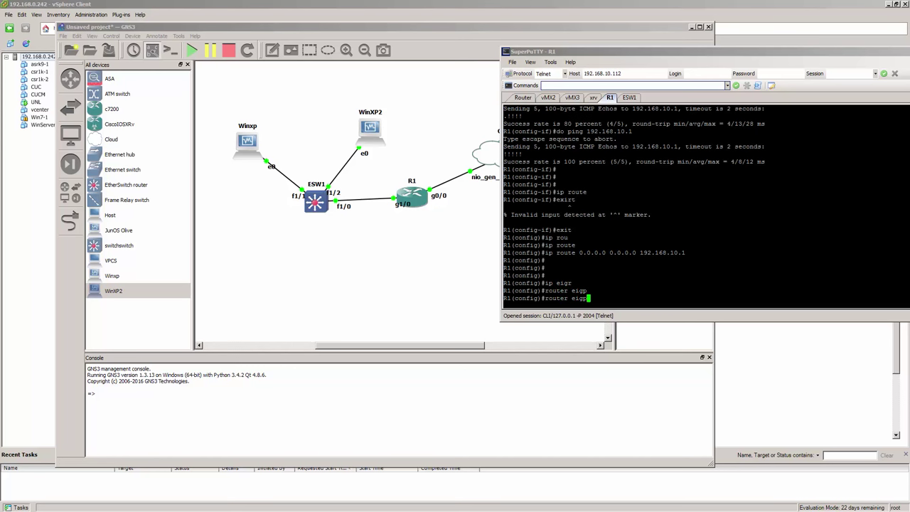
type("1")
key("BackSpace")
key("BackSpace")
key("Tab")
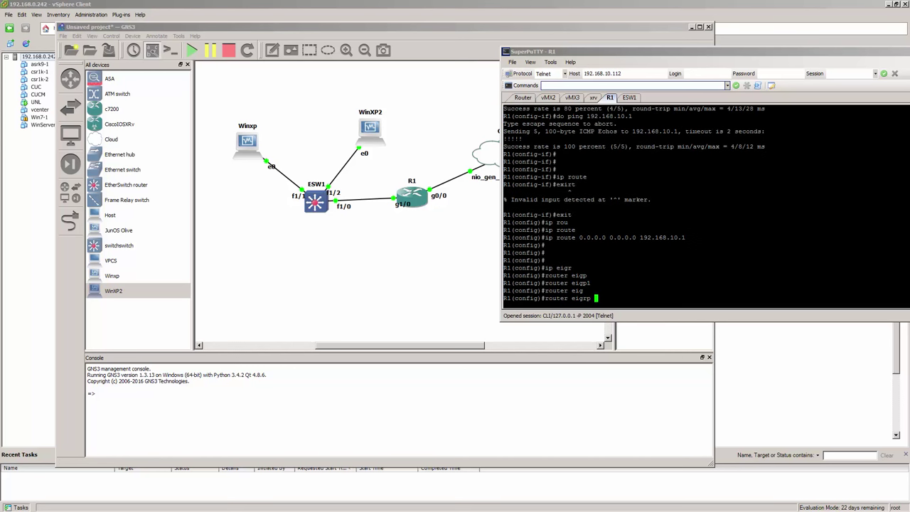
type("1")
key("Return")
type("no auto")
key("Return")
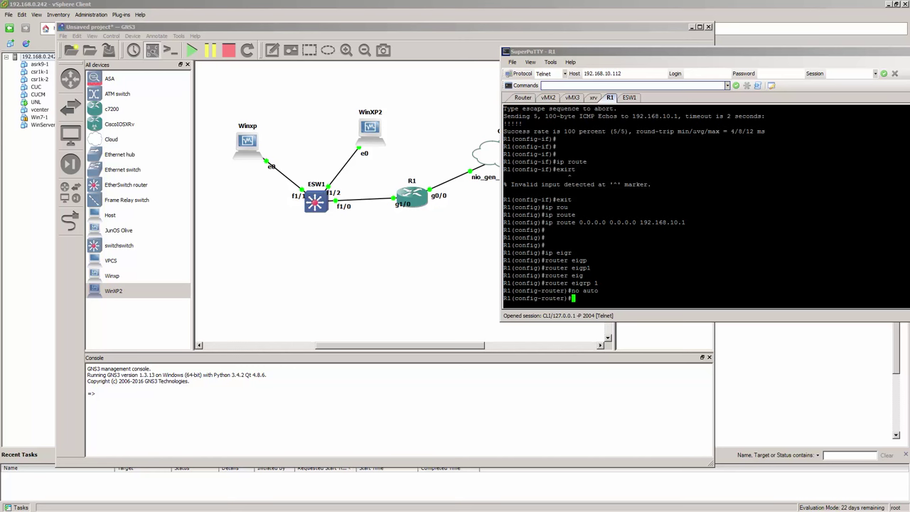
Step: Add network 192.168.10.0 255.255.255.0 to EIGRP process 1 on R1
type("net")
key("Tab")
type("192.168.10.0")
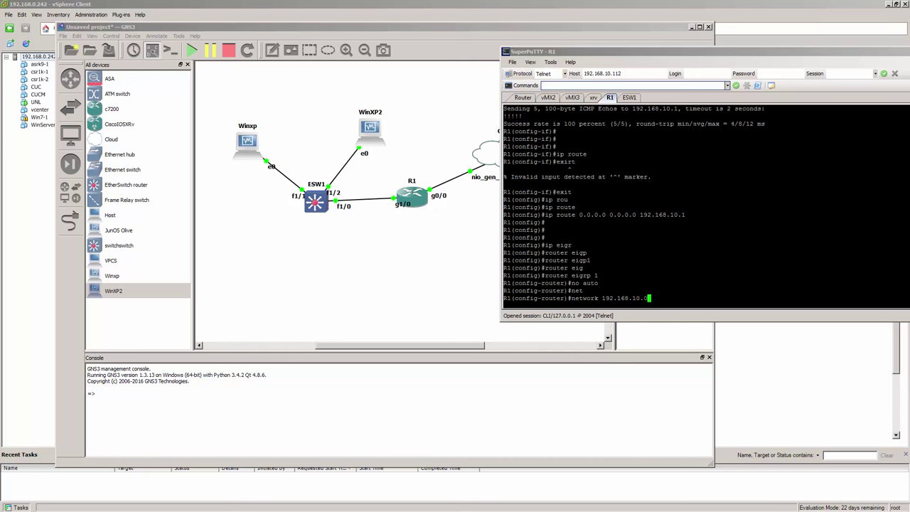
type(" 255.255.255.")
type("0")
key("Return")
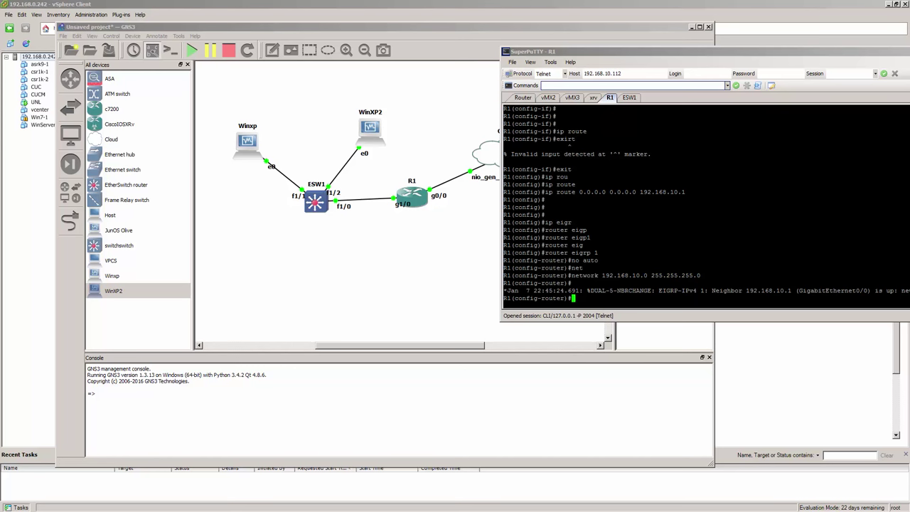
Step: Add network 192.168.1.0 255.255.255.0 to EIGRP process 1 on R1
type("net")
key("Tab")
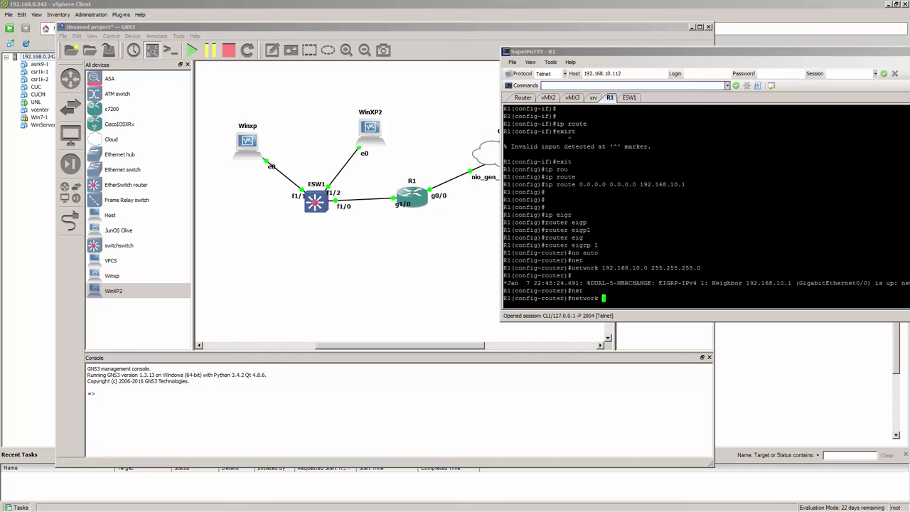
type("192.168.1.0 255.255.255.0")
key("Return")
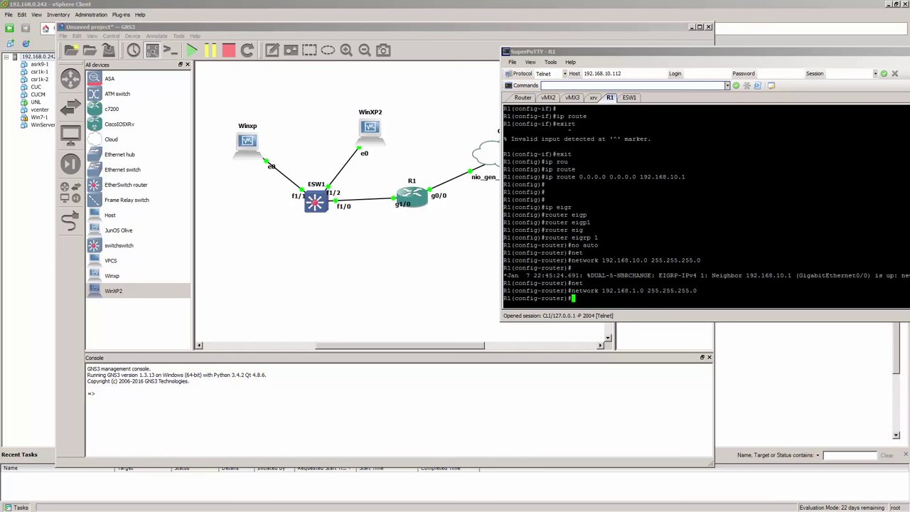
Step: Display R1's IP routing table from router configuration mode with "do sh ip route"
left_click_drag(743, 54, 723, 48)
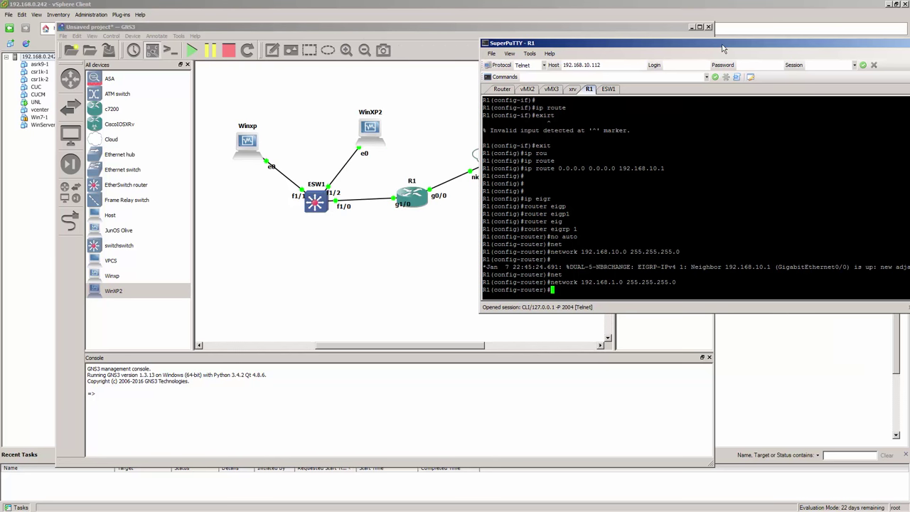
type("do sh ip rout")
type("e")
key("Return")
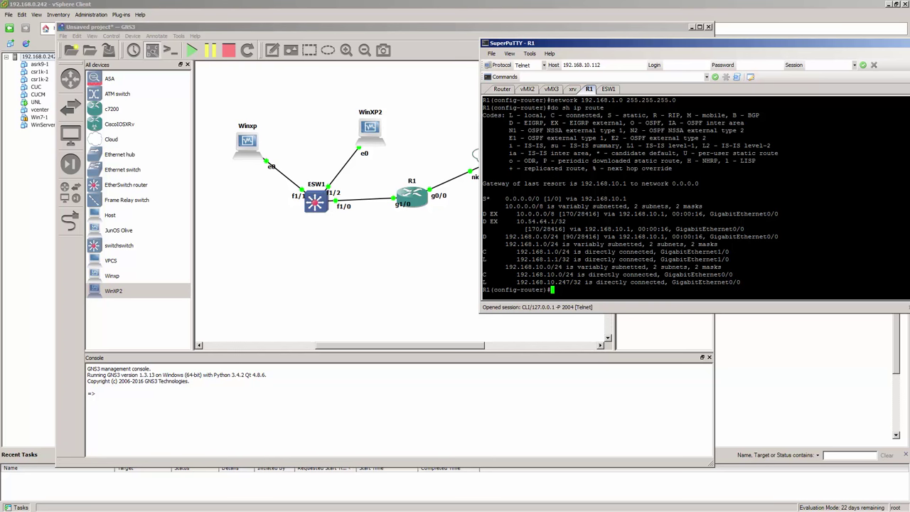
key("Return")
key("Return")
key("Return")
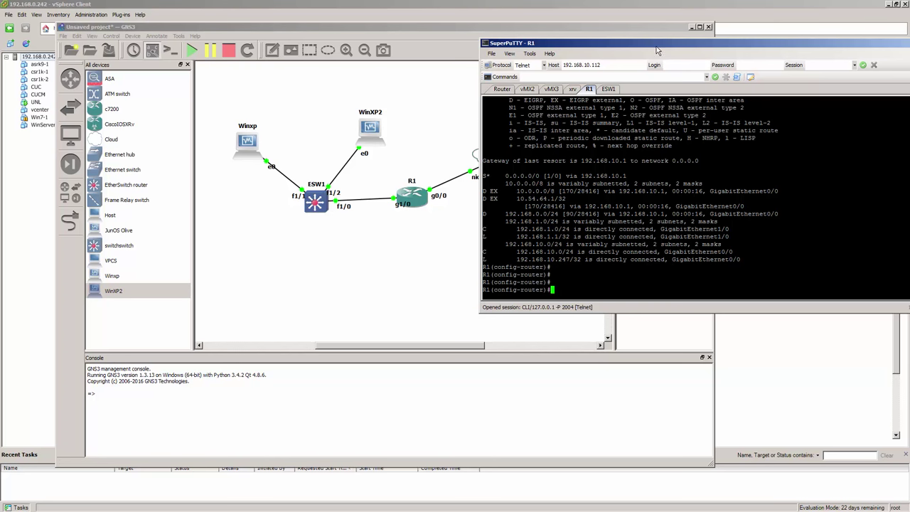
left_click_drag(657, 47, 686, 51)
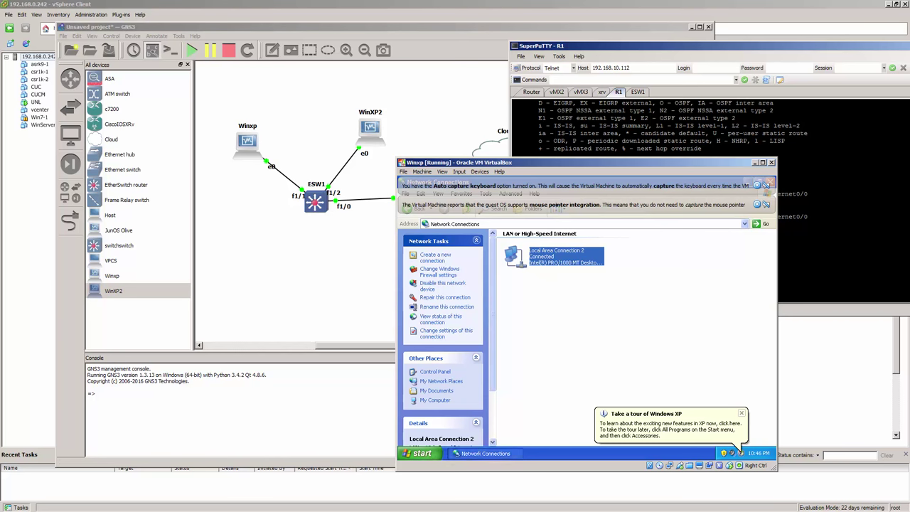
Step: Ping 8.8.8.8 from a command prompt in the Winxp VM, then close the prompt
left_click(434, 453)
left_click(510, 410)
key("Return")
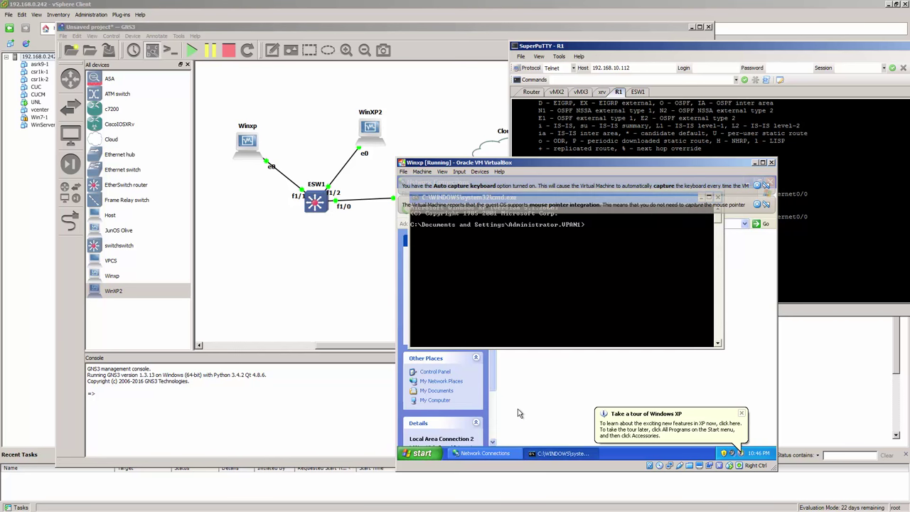
type("ping 8.8.8.8")
key("Return")
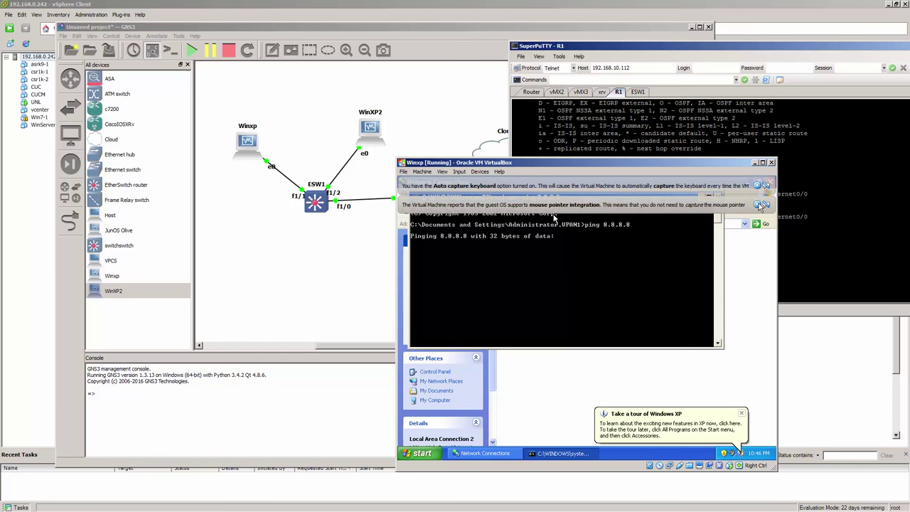
left_click_drag(582, 200, 587, 282)
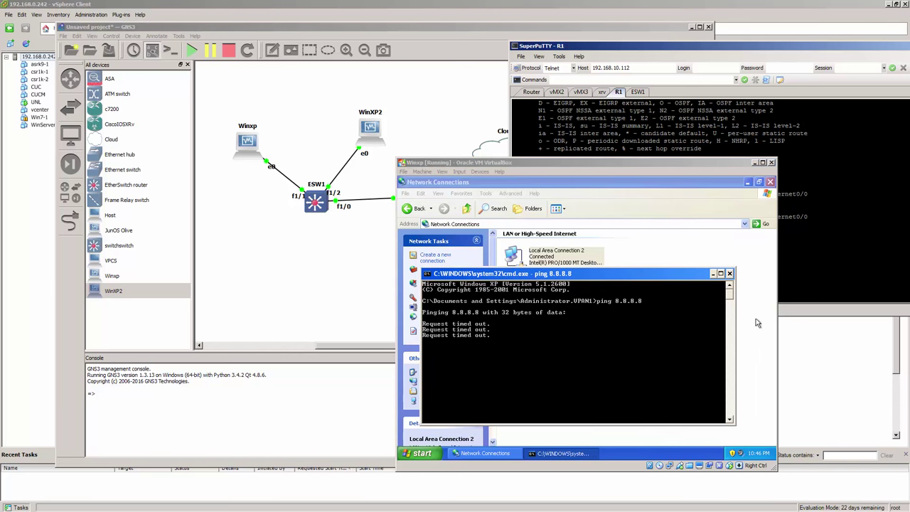
key("alt+F4")
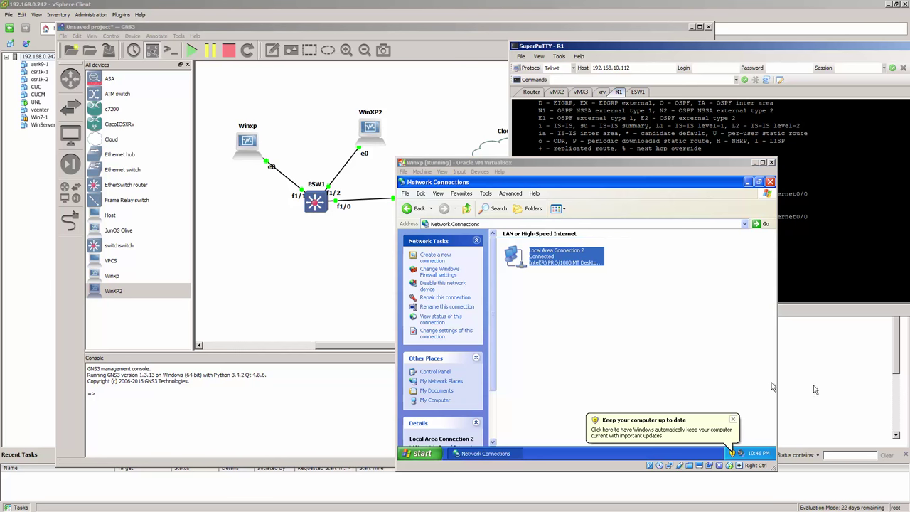
Step: Set Local Area Connection 2 of the Winxp VM to IP address 192.168.1.3 and update its default gateway to match the new subnet
right_click(537, 263)
left_click(562, 336)
left_click(586, 314)
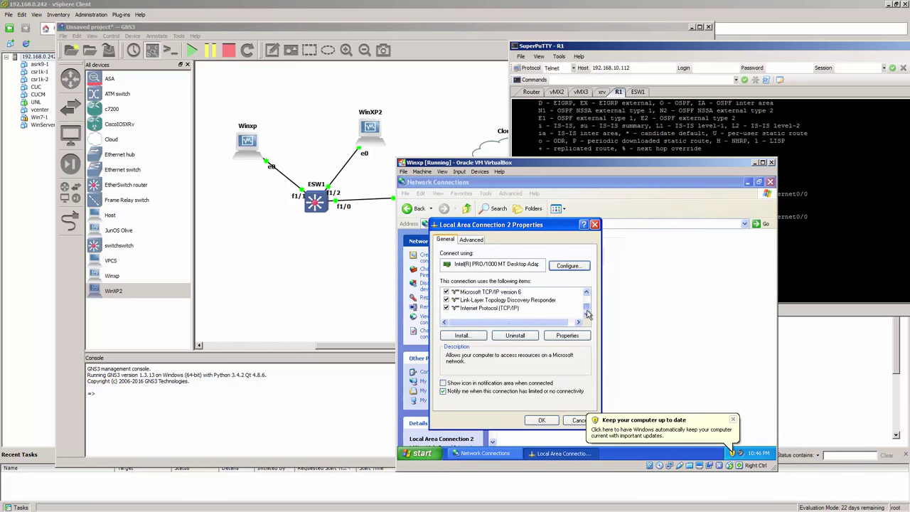
double_click(498, 308)
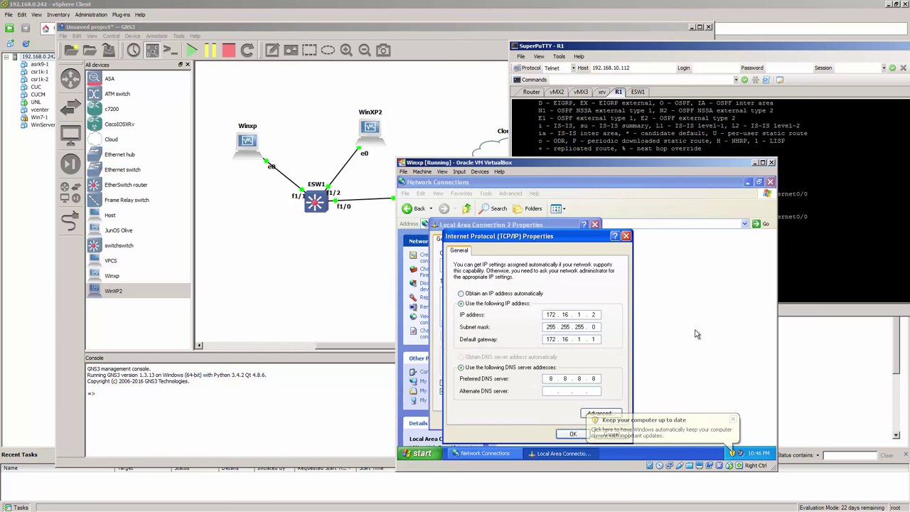
left_click_drag(557, 237, 580, 221)
left_click_drag(579, 298, 548, 292)
type("192168")
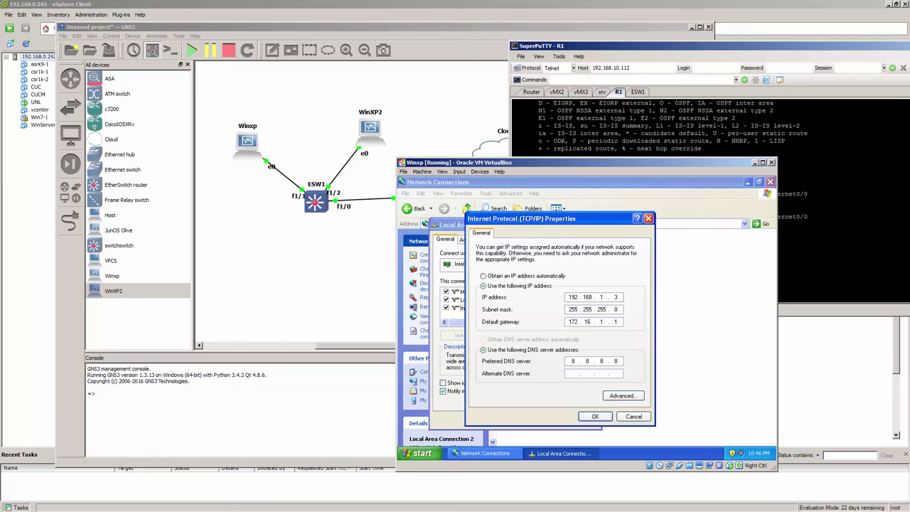
key("Tab")
key("Tab")
type("192")
left_click(595, 416)
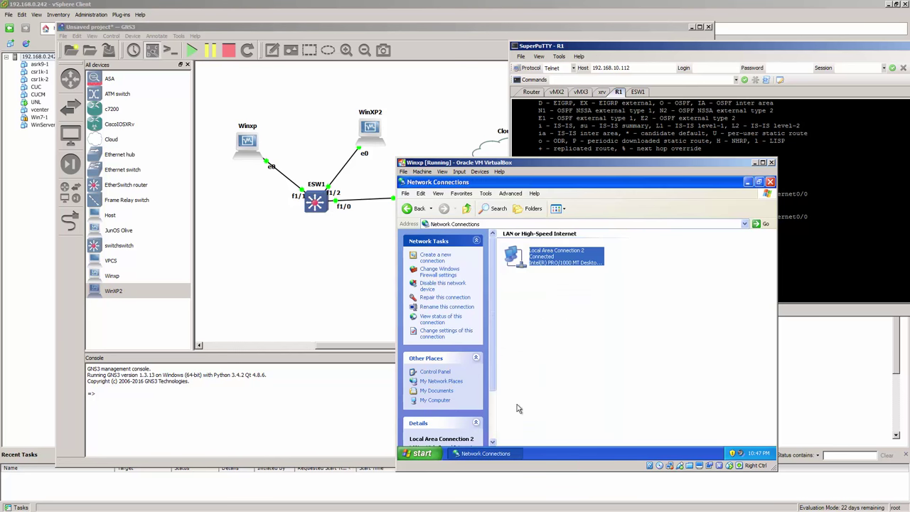
Step: Test the Winxp VM's new IP settings by pinging 8.8.8.8 from a fresh command prompt, then minimize it
left_click(422, 453)
left_click(438, 380)
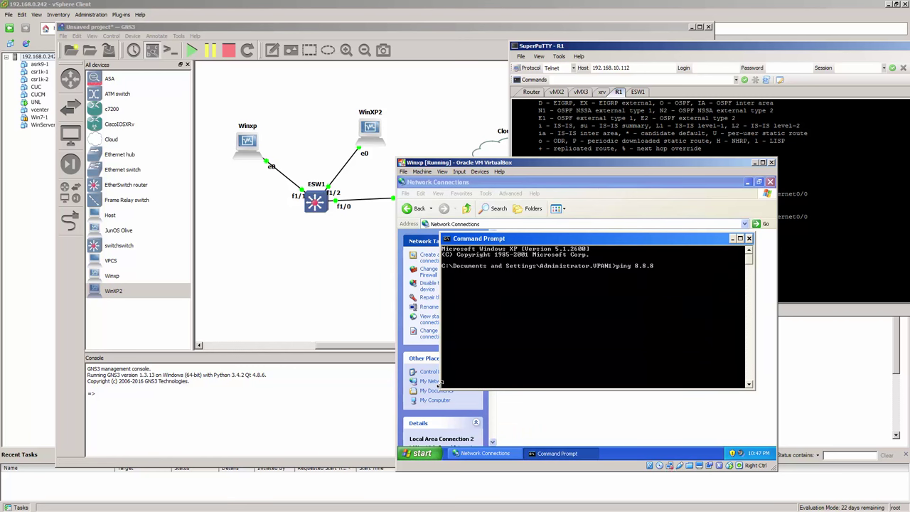
type("ping 8.8.8.8")
key("Return")
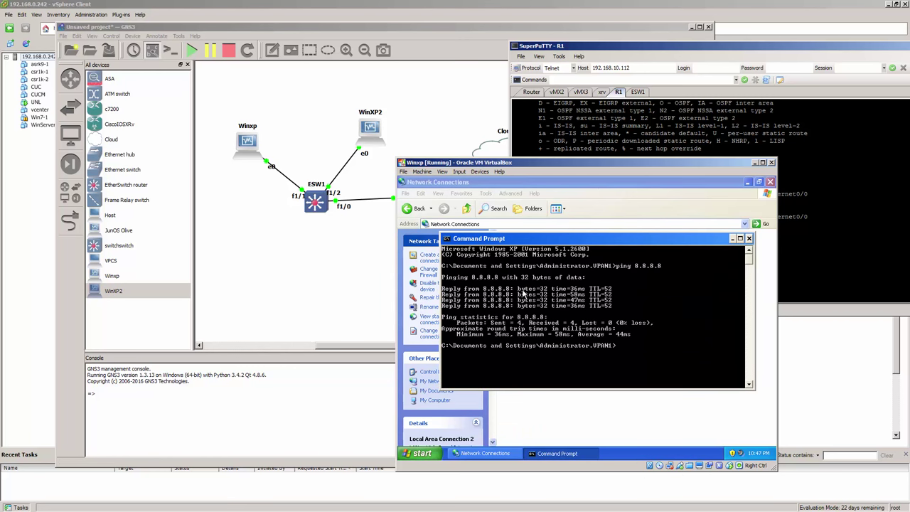
key("Return")
left_click(734, 239)
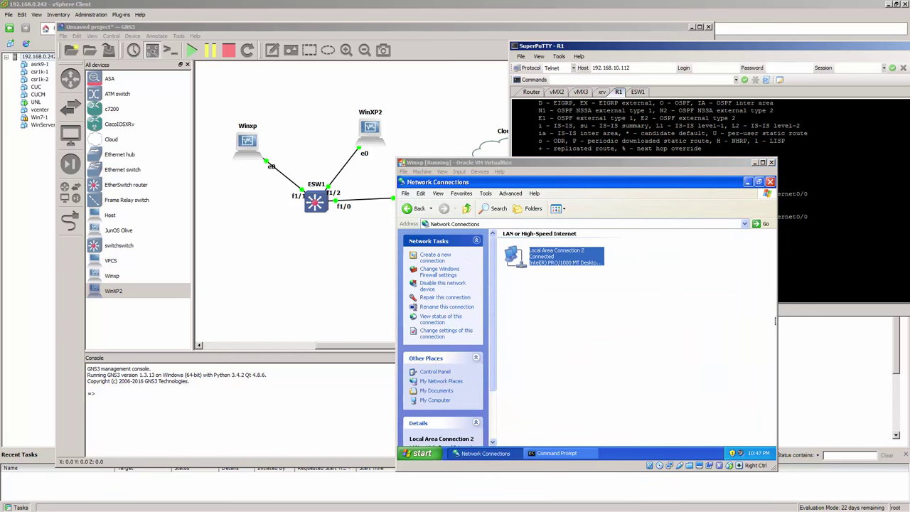
Step: Open the Network Connections window in the WinXP2 VM and check Local Area Connection 2
double_click(370, 126)
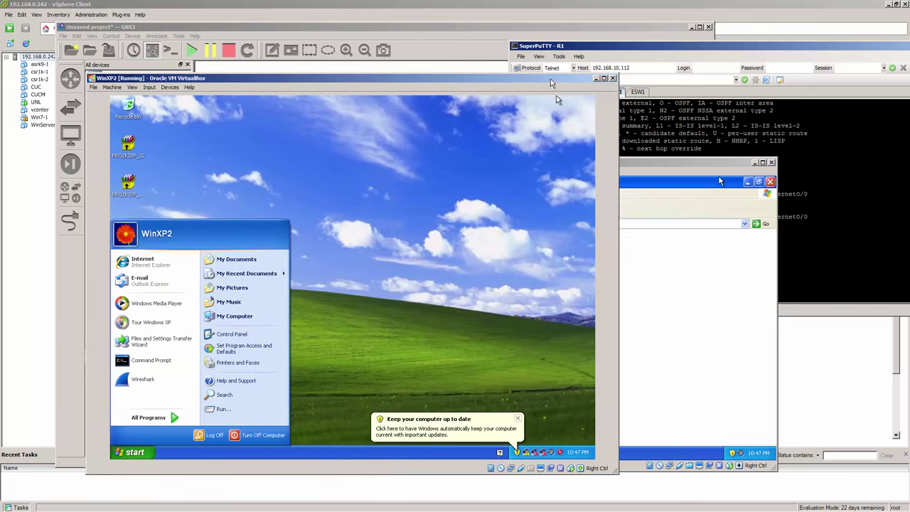
left_click_drag(552, 94, 487, 52)
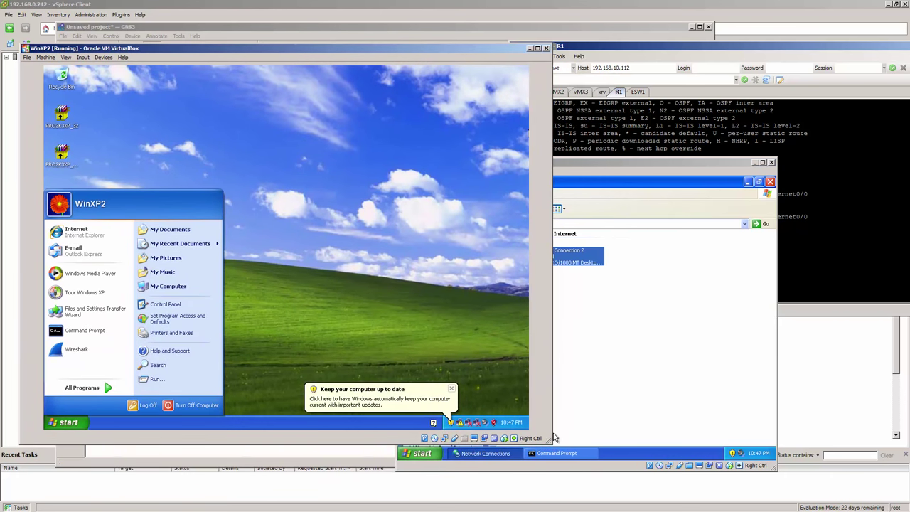
left_click(316, 371)
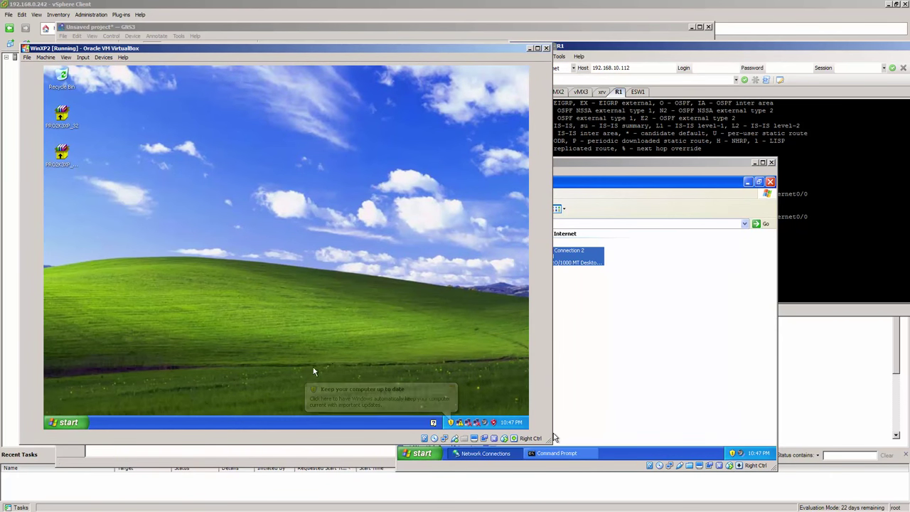
right_click(454, 422)
left_click(399, 415)
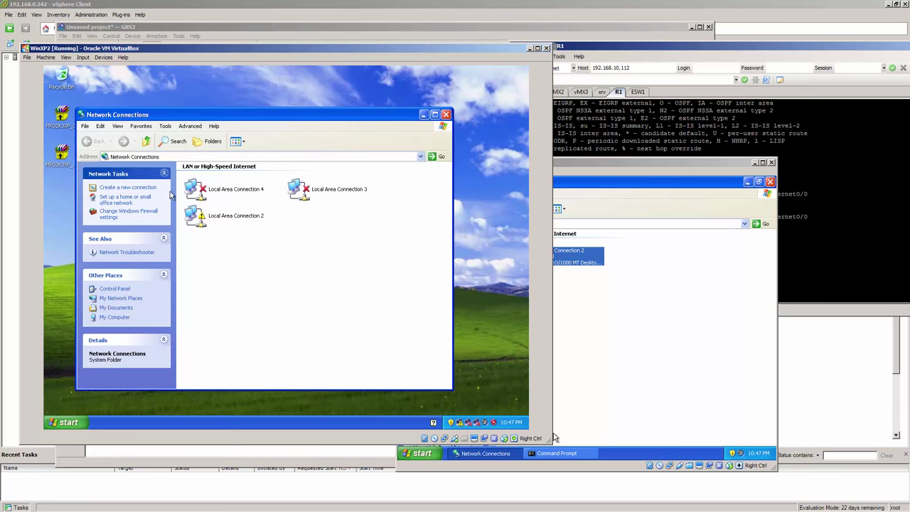
left_click(755, 163)
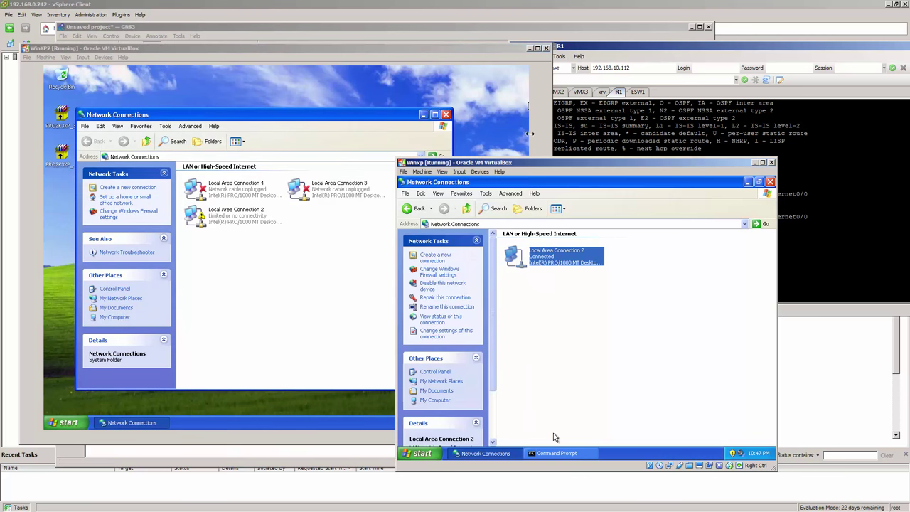
left_click_drag(270, 47, 679, 81)
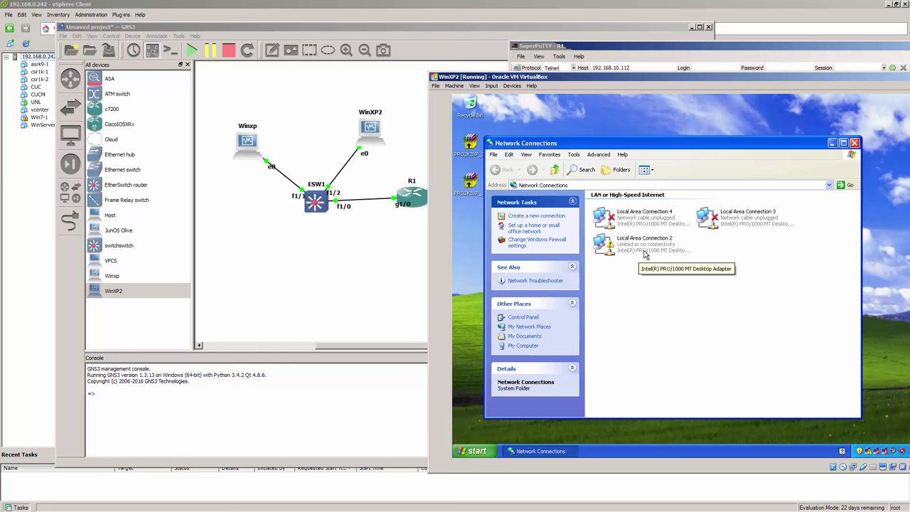
left_click(645, 254)
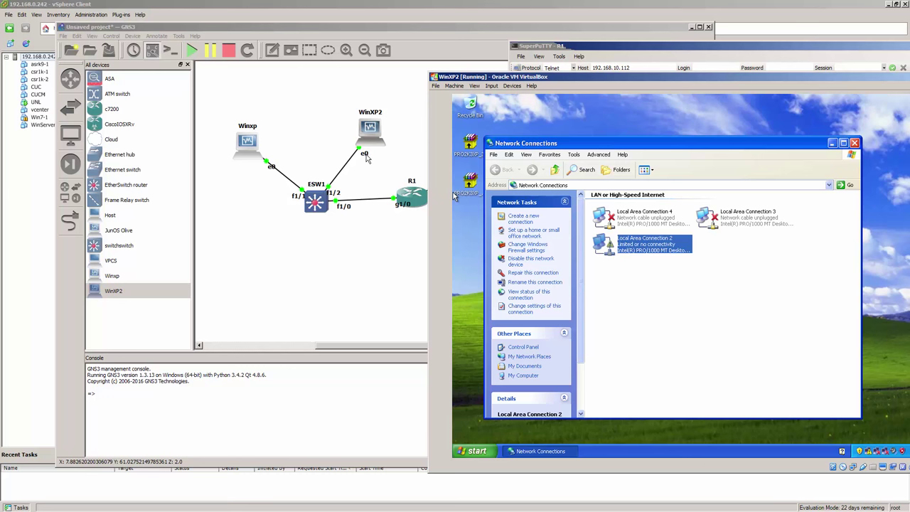
right_click(633, 247)
left_click(624, 299)
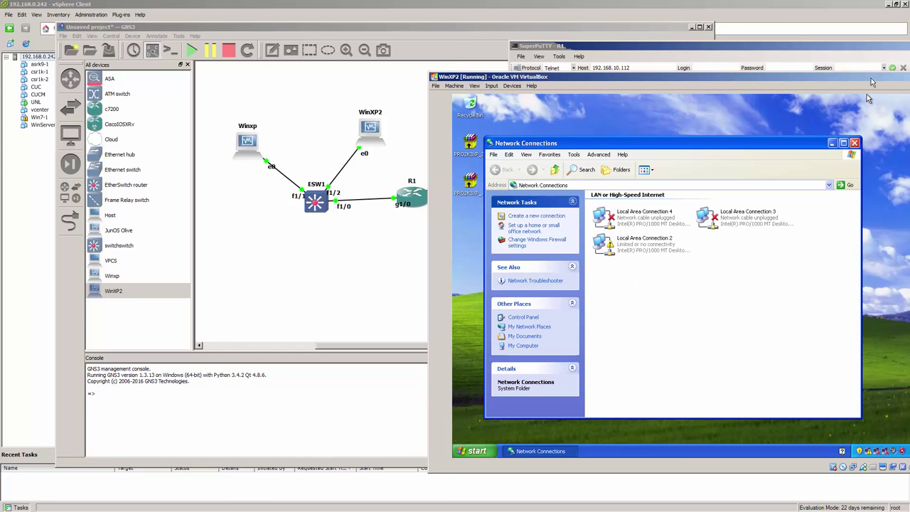
Step: Switch to the ESW1 console in SuperPuTTY and try to show the switchport settings of f1/2 from configuration mode
left_click(857, 71)
left_click(638, 92)
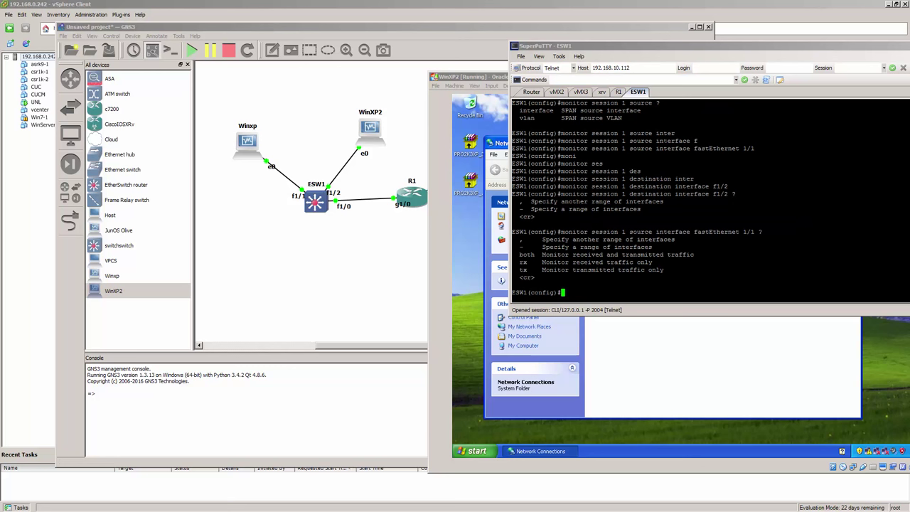
key("Return")
key("Return")
key("Return")
key("Return")
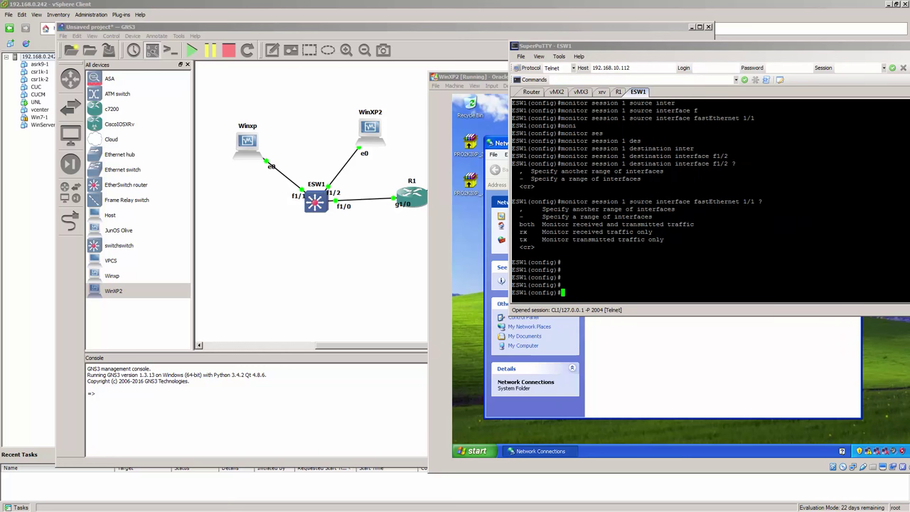
type("do sh int f1/2 swi")
key("Tab")
type("chport")
key("Return")
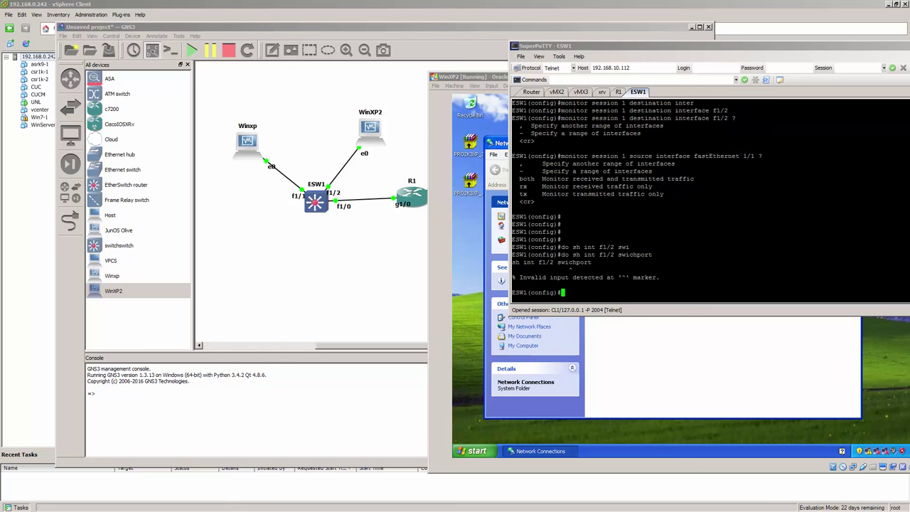
Step: Leave global configuration mode on ESW1
type("exit")
key("Return")
key("Return")
Step: Display the port settings of ESW1's link to WinXP2 with "show interfaces fastEthernet 1/2 switchport"
type("sh")
key("Tab")
type("inter")
key("Tab")
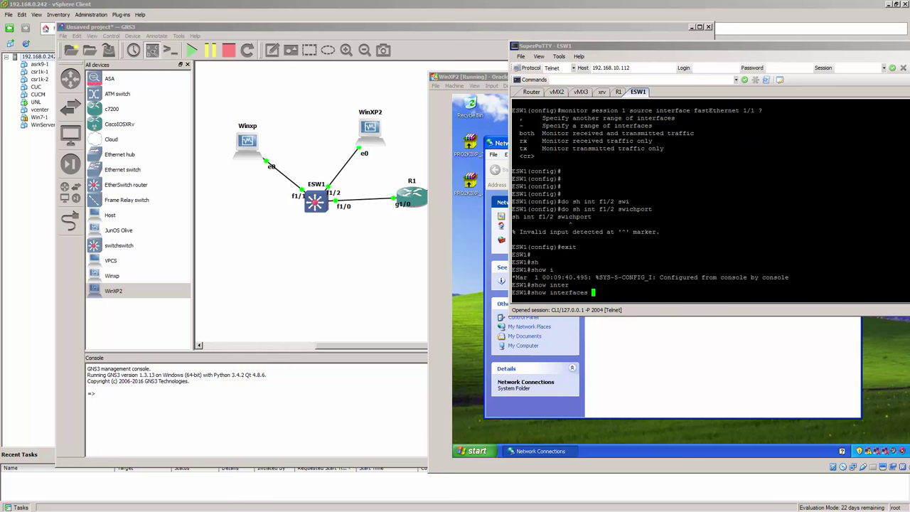
type("fa")
key("Tab")
type("1/2 sw")
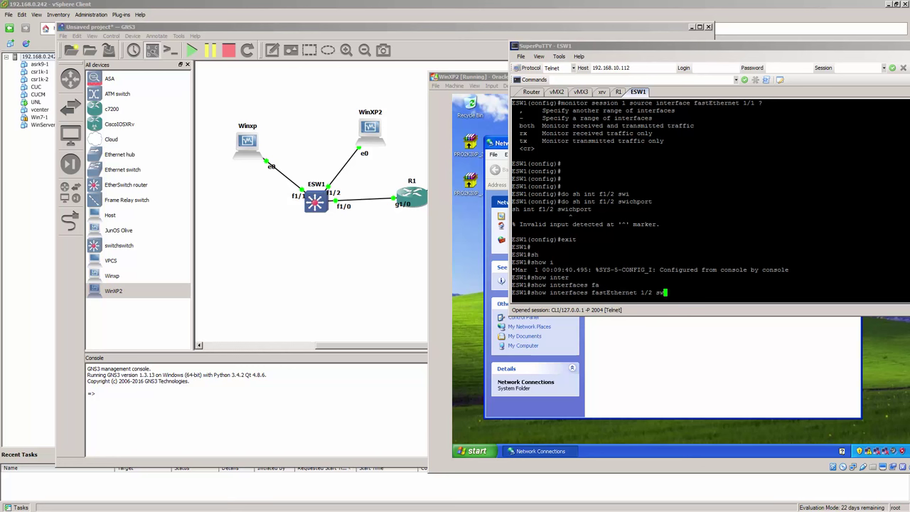
type("i")
key("Tab")
type("tchpo")
key("Tab")
key("Return")
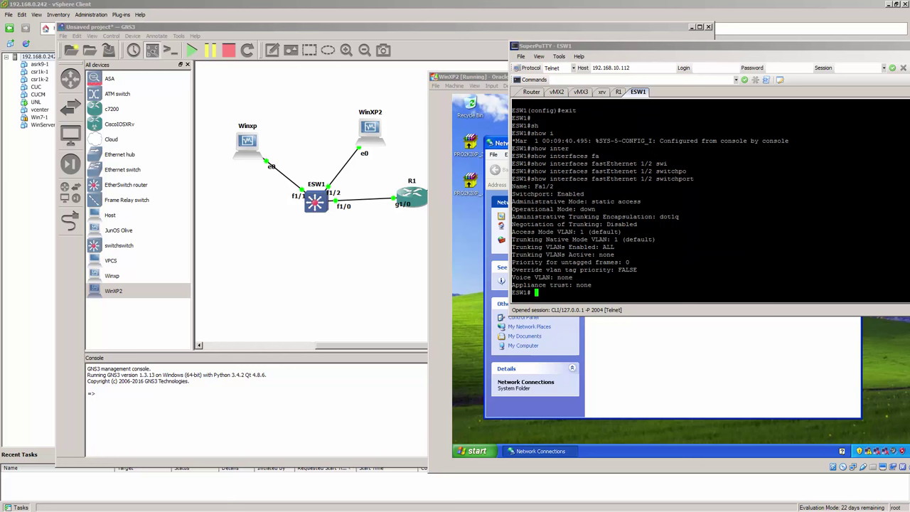
Step: Display ESW1's per-interface packet statistics with "show interfaces stat"
type("sh")
key("Tab")
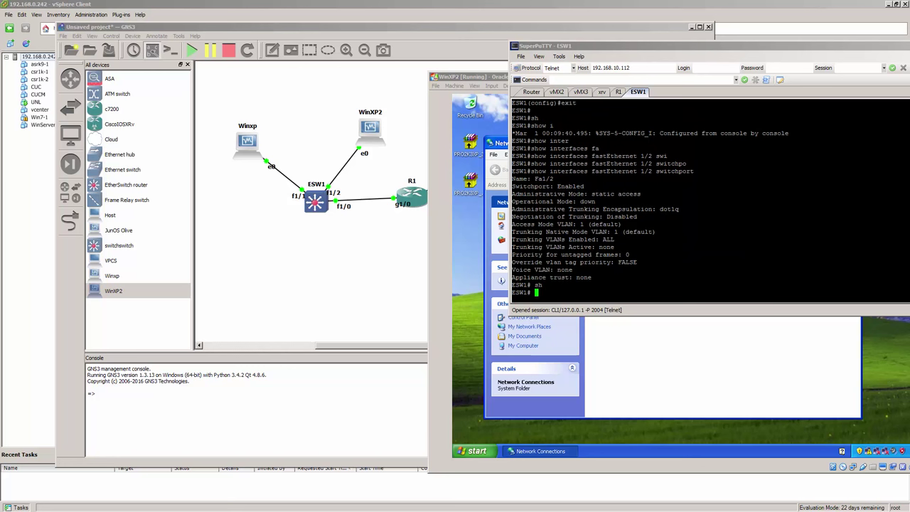
key("Tab")
type("inter")
key("Tab")
type("sta")
key("Tab")
type("t")
key("Return")
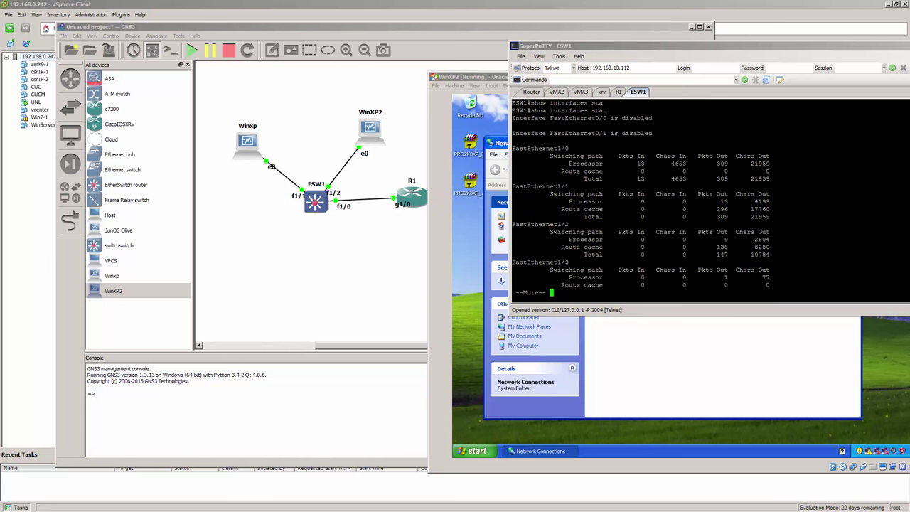
Step: Page through the whole interface statistics output and review the packet counters of the FastEthernet ports
key("Return")
key("Return")
key("Return")
key("Return")
key("Return")
key("Return")
key("Return")
key("Return")
key("Return")
key("Return")
key("Return")
key("Return")
key("Return")
key("Return")
key("Return")
key("Return")
key("Return")
key("Return")
key("Return")
key("Return")
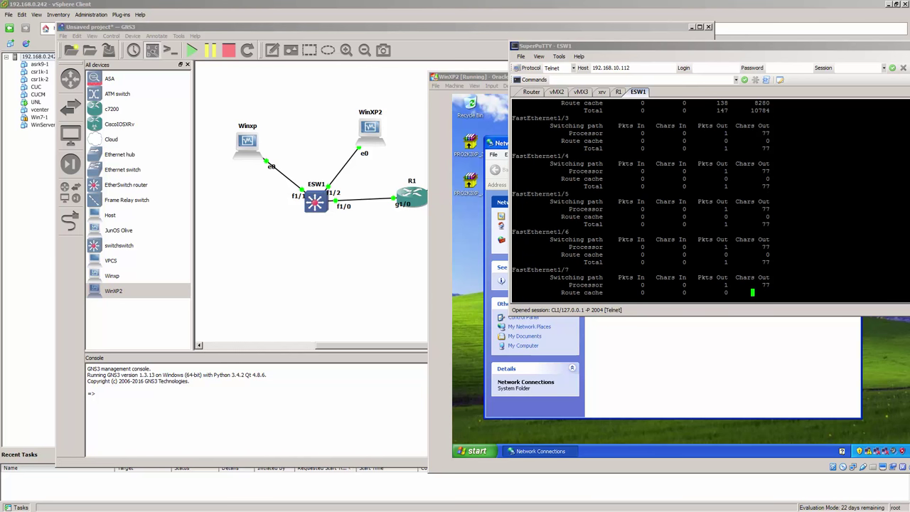
key("Return")
key("Return")
key("Return")
key("Return")
key("Return")
key("Return")
key("Return")
key("Return")
key("Return")
key("Return")
key("Return")
key("Return")
key("Return")
key("Return")
key("Return")
key("Return")
key("Return")
key("Return")
key("Return")
key("Return")
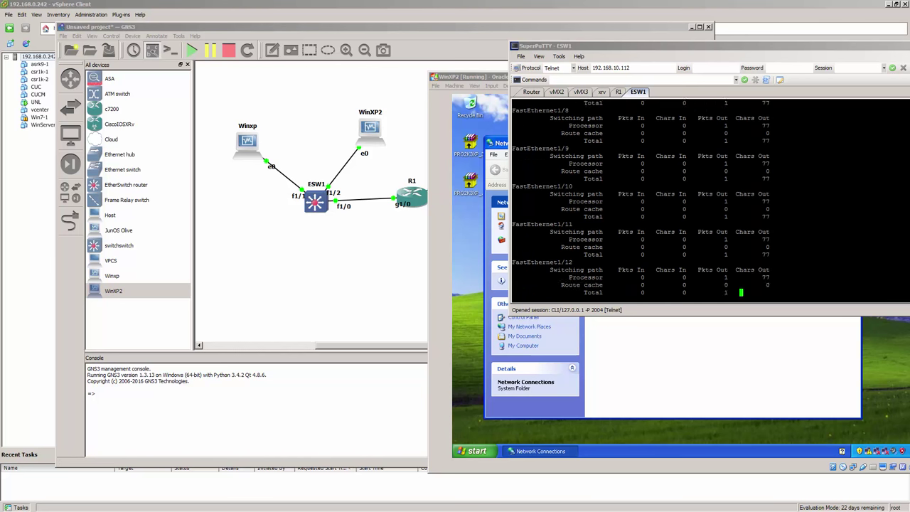
key("Return")
key("Return")
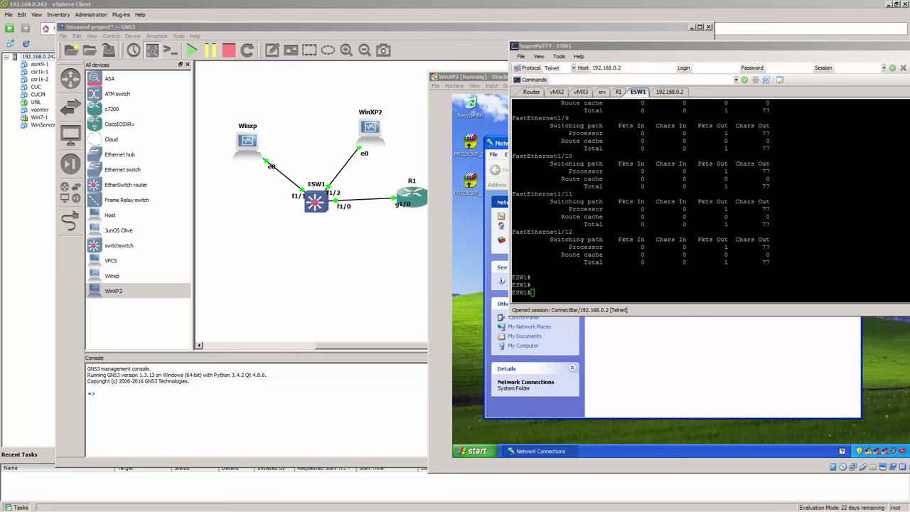
scroll(711, 199, "up", 17)
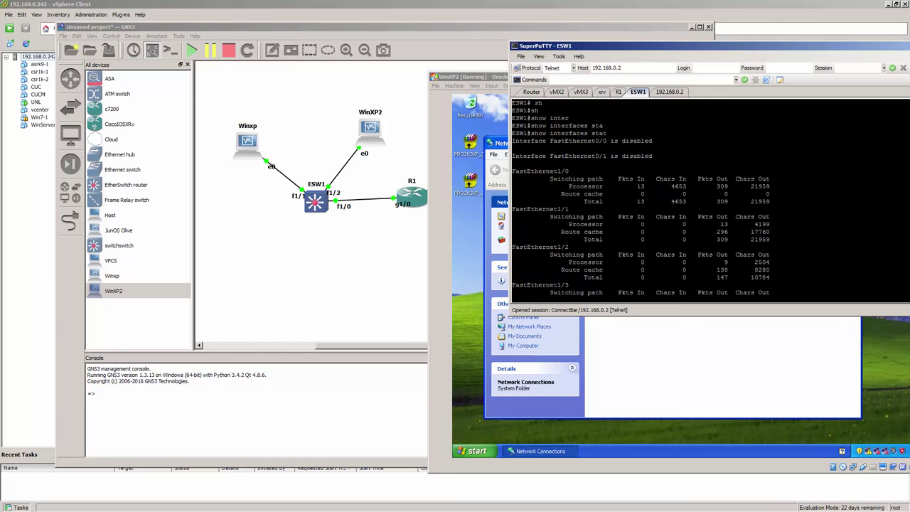
scroll(711, 199, "down", 17)
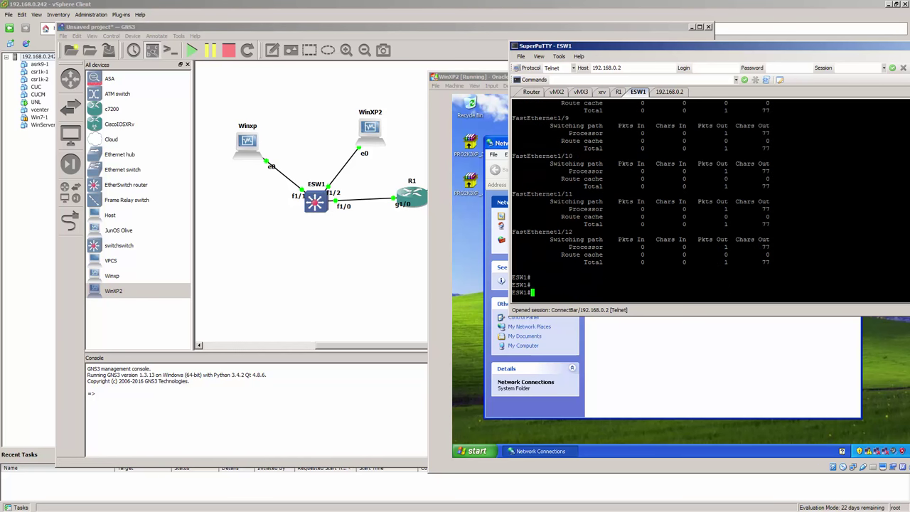
scroll(640, 199, "up", 9)
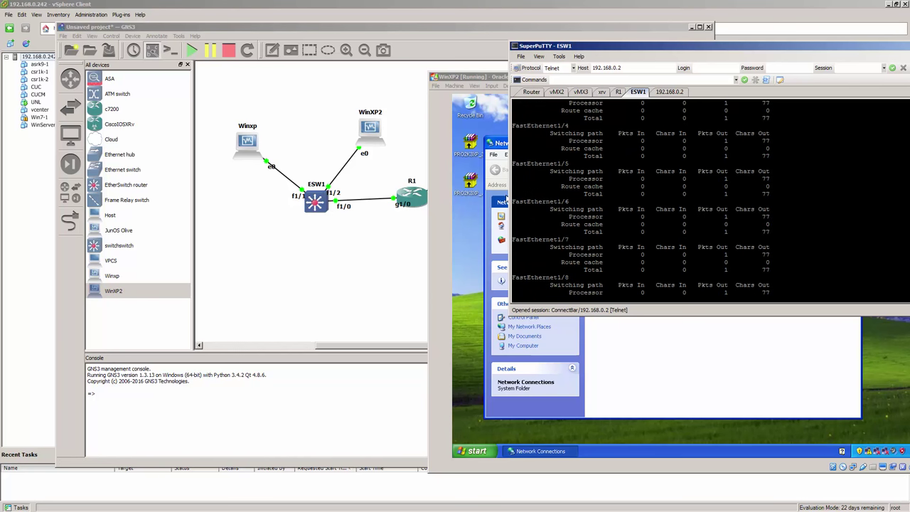
Step: Page to the end of ESW1's interface statistics and minimise the SuperPuTTY console
scroll(505, 227, "down", 9)
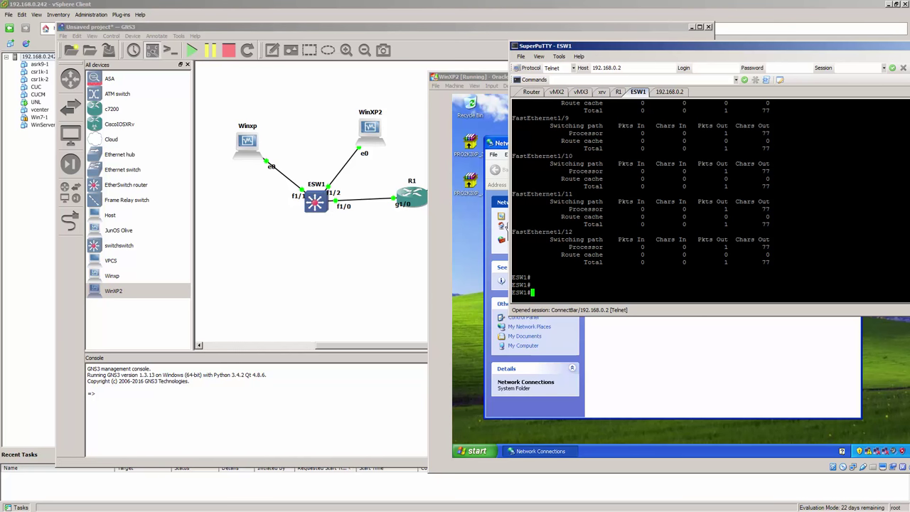
left_click_drag(901, 50, 720, 88)
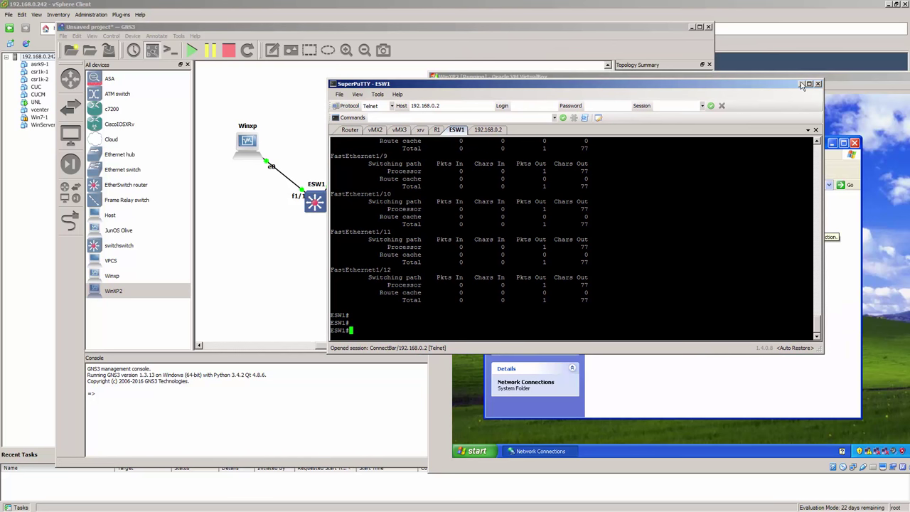
left_click(800, 85)
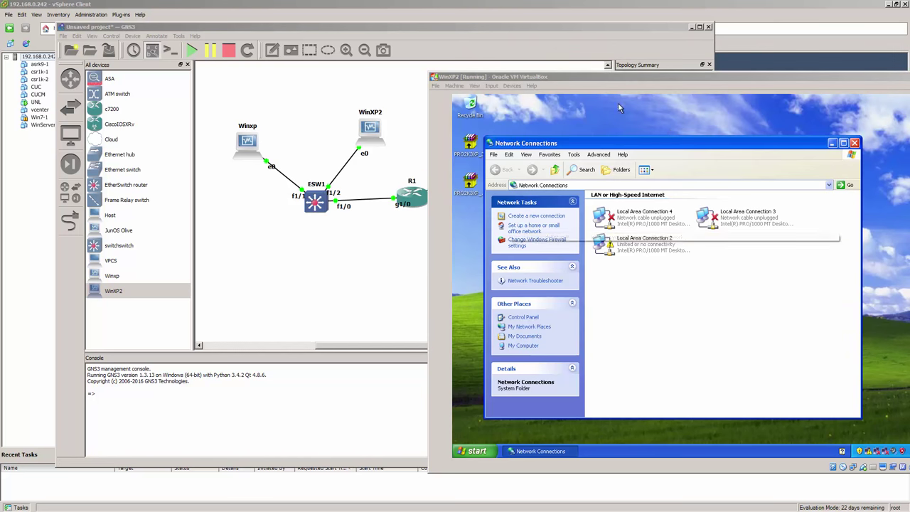
Step: Inspect the properties of Local Area Connection 2 in WinXP2, then close them unchanged and minimise Network Connections
left_click(633, 257)
right_click(633, 257)
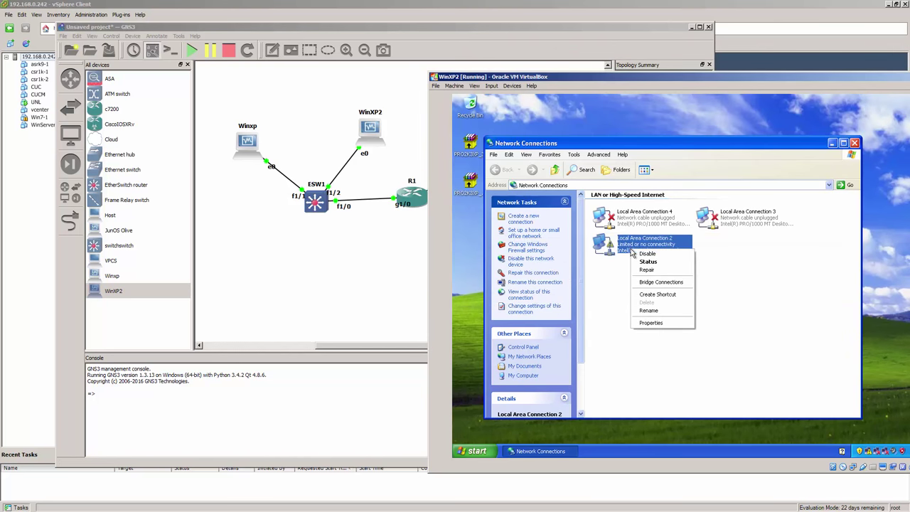
left_click(650, 323)
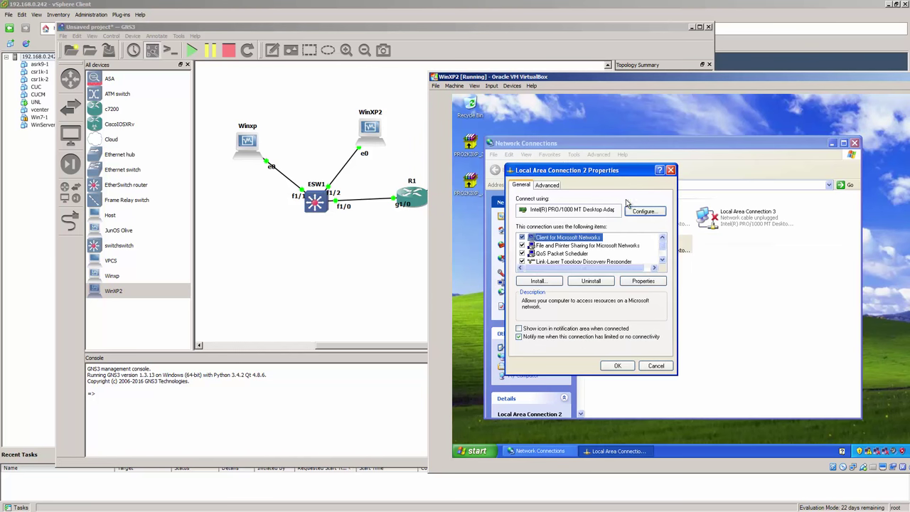
left_click_drag(599, 165, 681, 167)
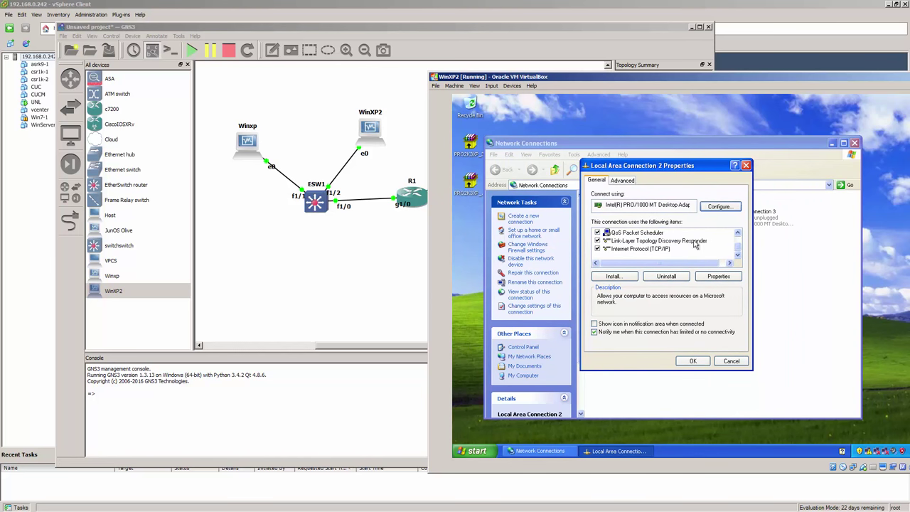
left_click(746, 166)
left_click(647, 282)
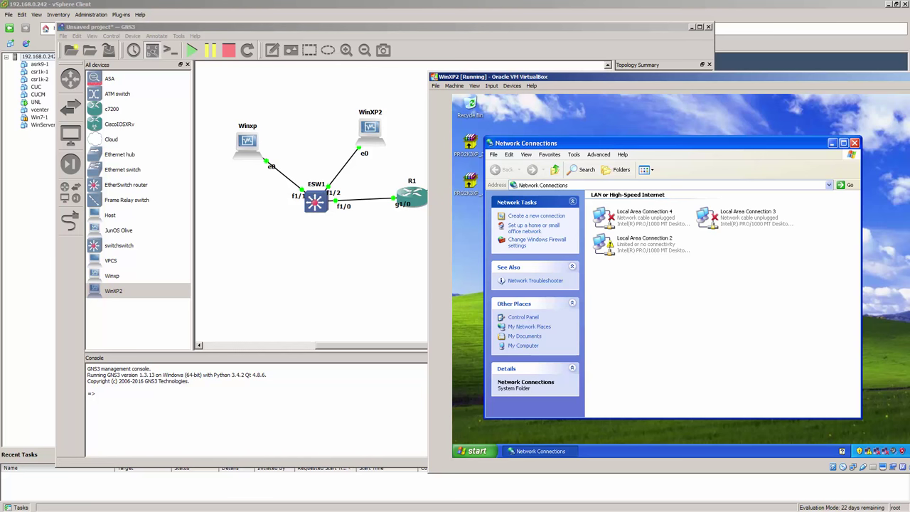
left_click(832, 143)
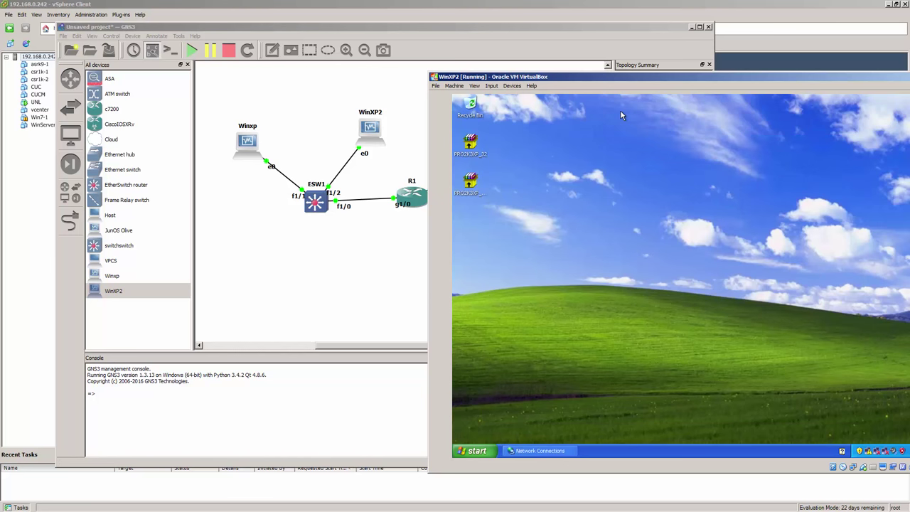
Step: Launch Wireshark in WinXP2 and start a capture on Local Area Connection 2
left_click(490, 438)
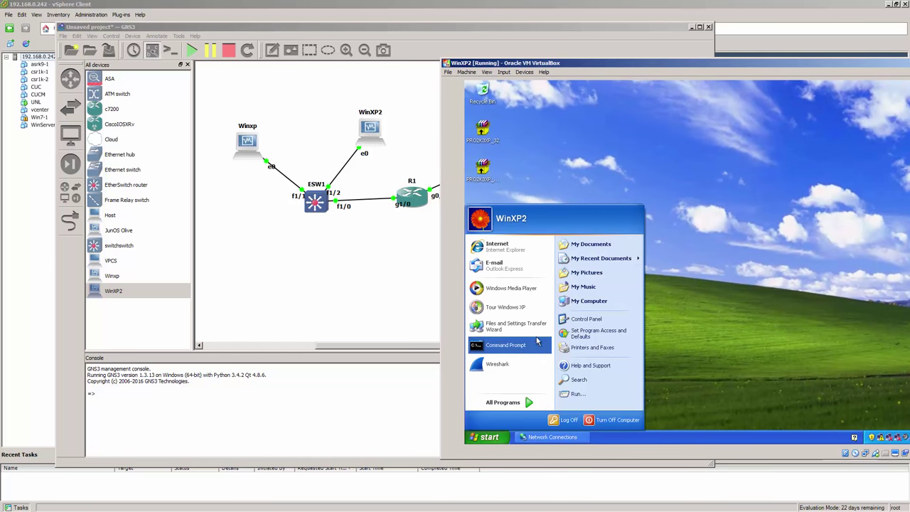
left_click(498, 364)
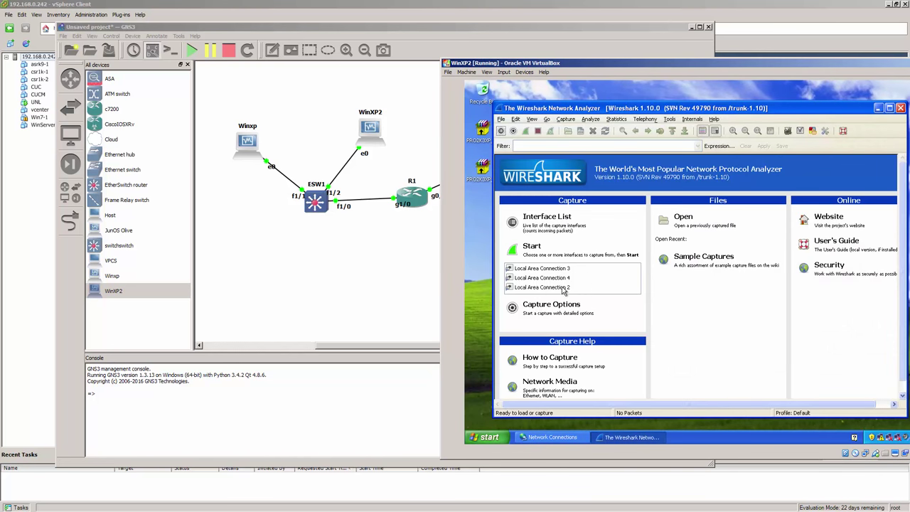
left_click(542, 225)
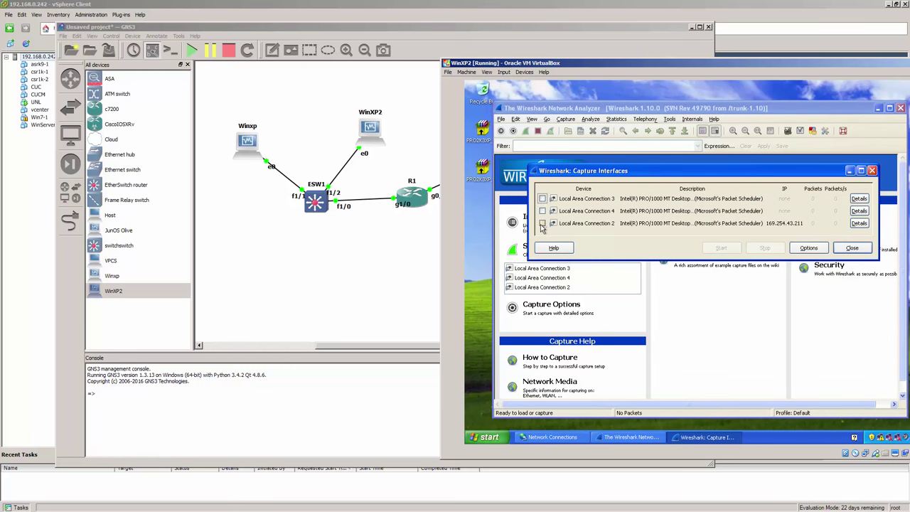
left_click(542, 223)
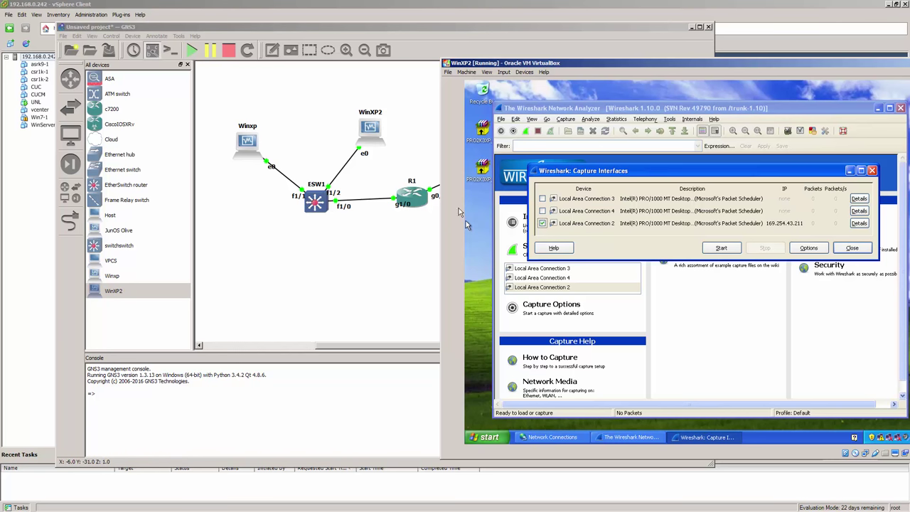
left_click(723, 248)
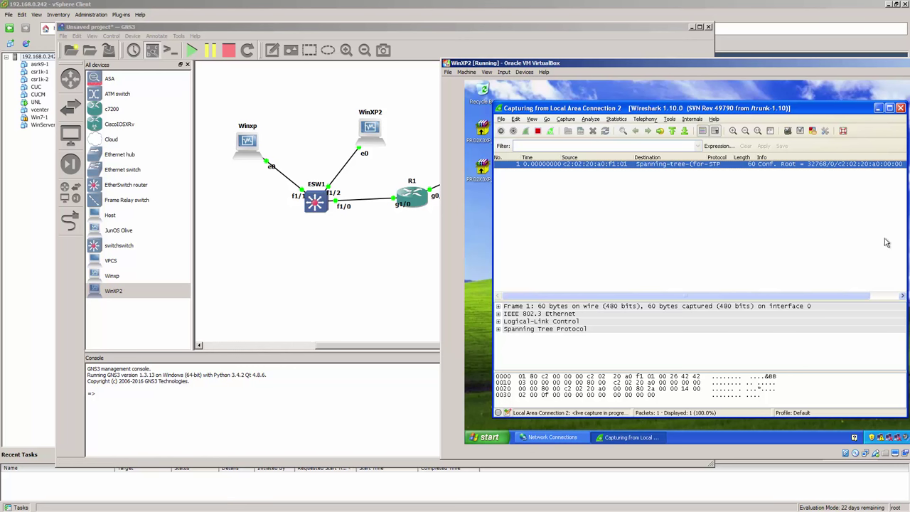
Step: Place the Winxp machine beside the Wireshark capture and ping 8.8.8.8 from its Command Prompt
left_click(635, 144)
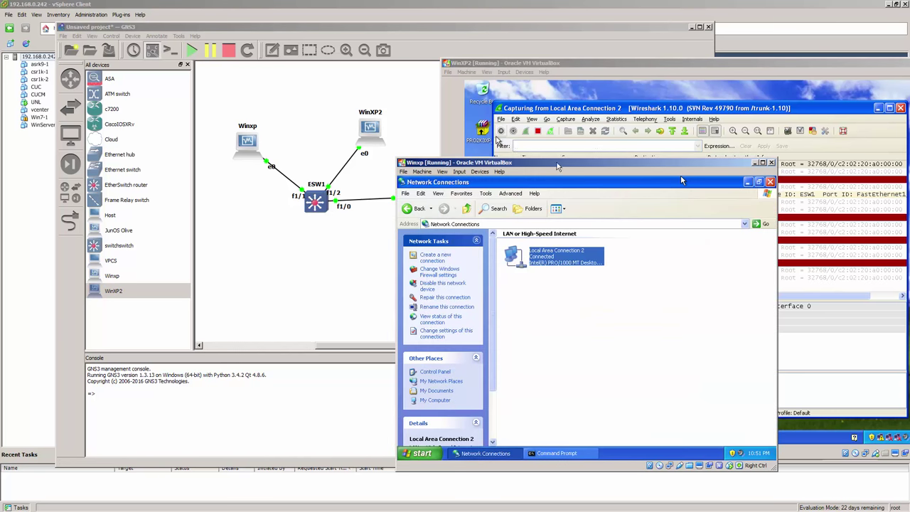
left_click_drag(506, 162, 178, 101)
left_click(259, 396)
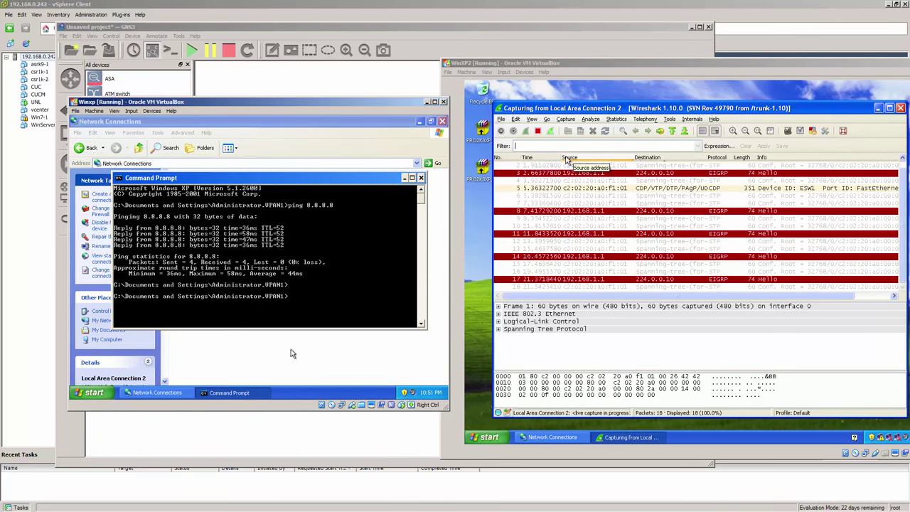
key("Up")
key("Return")
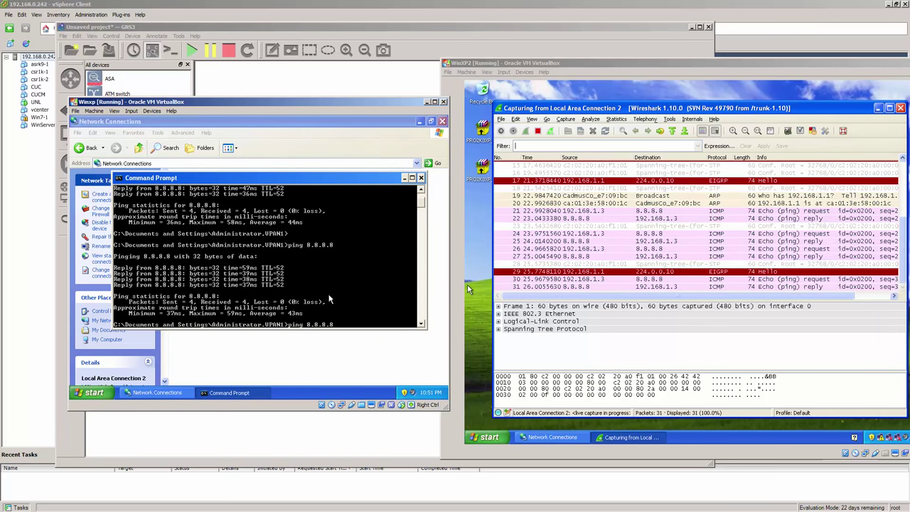
left_click(196, 347)
left_click(93, 393)
key("Escape")
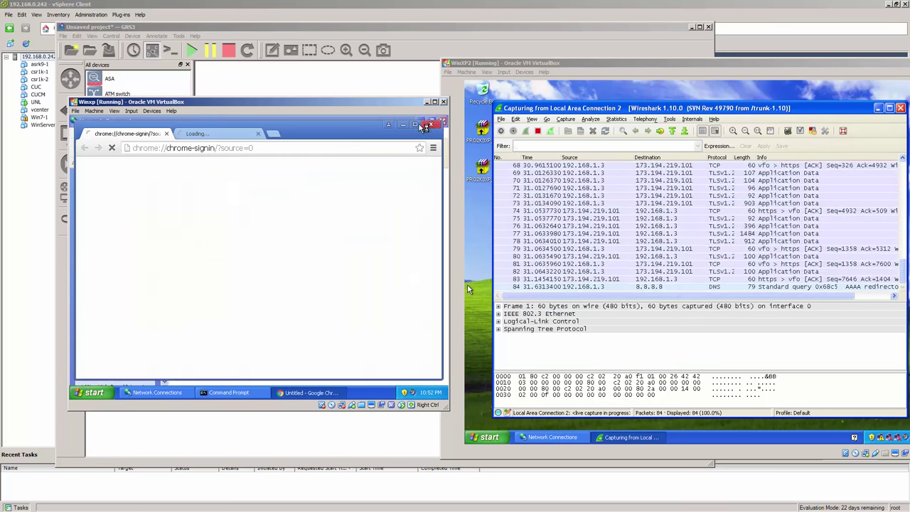
left_click(234, 148)
type("www.google")
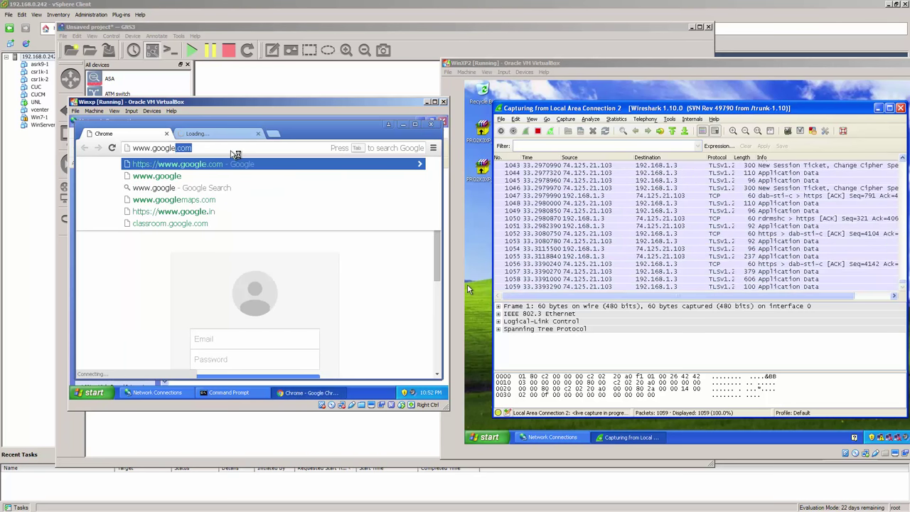
key("Return")
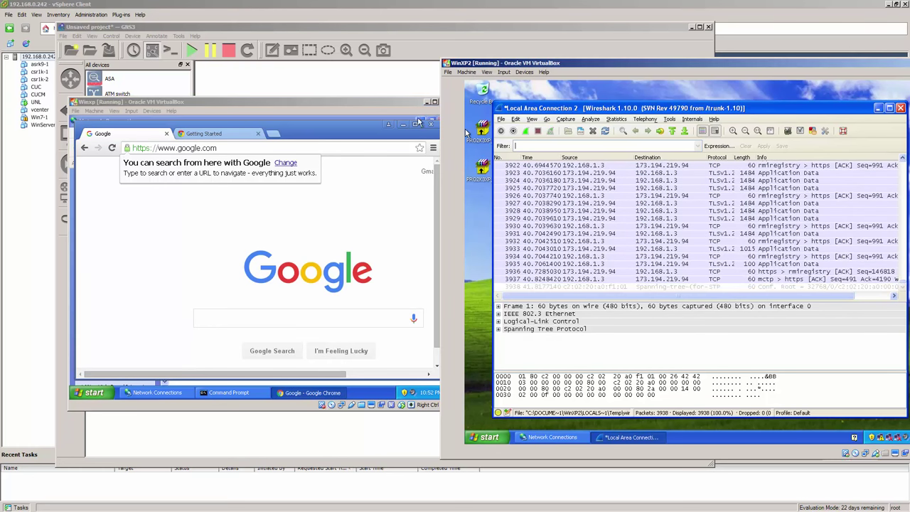
Step: Bring the GNS3 topology into view, then return to the captured packets in WinXP2's Wireshark
left_click(334, 84)
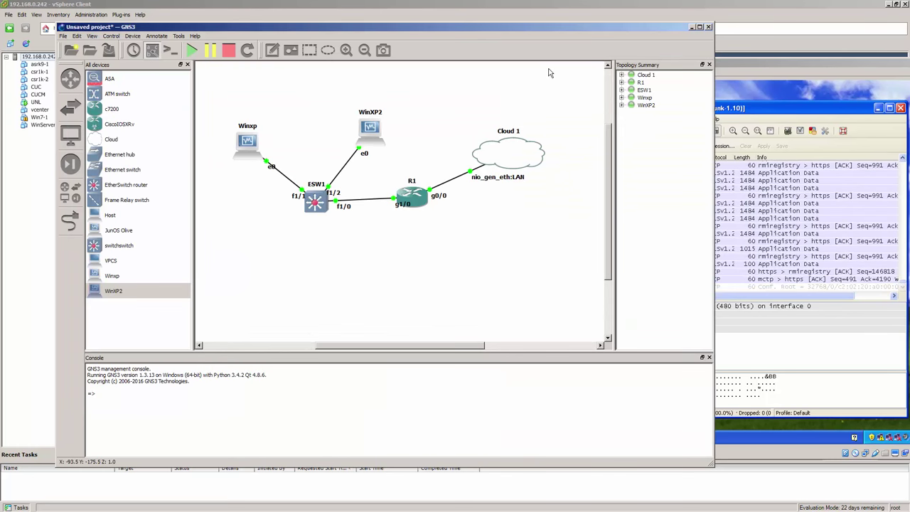
left_click_drag(609, 31, 579, 28)
left_click(754, 66)
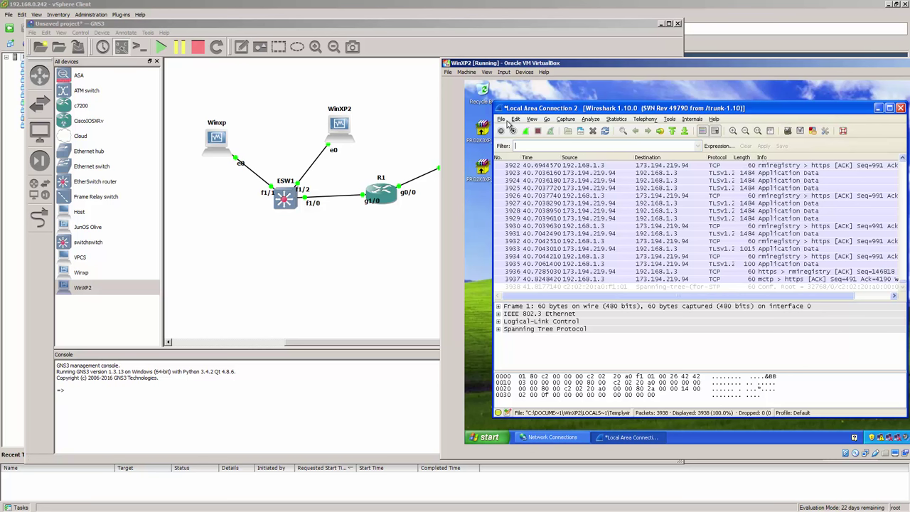
Step: Switch to Paint and sketch two rectangles side by side to represent two switches
left_click(403, 210)
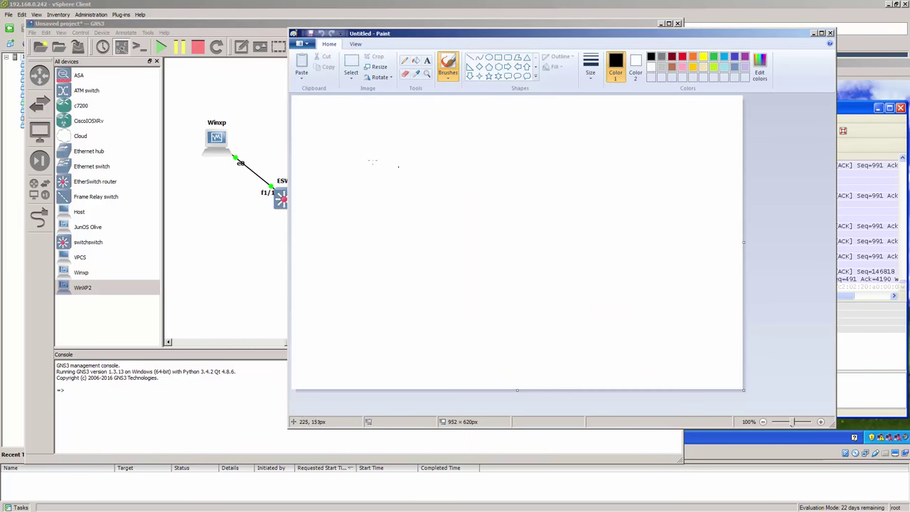
mouse_move(414, 172)
left_mouse_down()
mouse_move(423, 211)
mouse_move(489, 203)
left_mouse_up()
left_click_drag(423, 211, 492, 209)
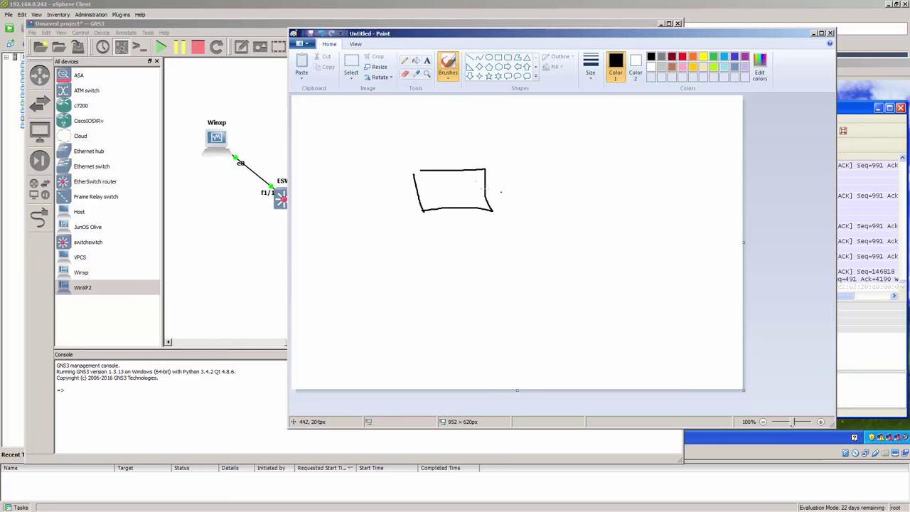
mouse_move(576, 174)
left_mouse_down()
mouse_move(583, 214)
mouse_move(686, 219)
left_mouse_up()
left_click_drag(591, 224, 685, 219)
Step: Mark a port on top of the first switch and draw a small device above it with a connecting line
left_click_drag(429, 170, 436, 172)
left_click_drag(408, 131, 432, 166)
mouse_move(383, 120)
left_mouse_down()
mouse_move(409, 122)
mouse_move(389, 123)
left_mouse_up()
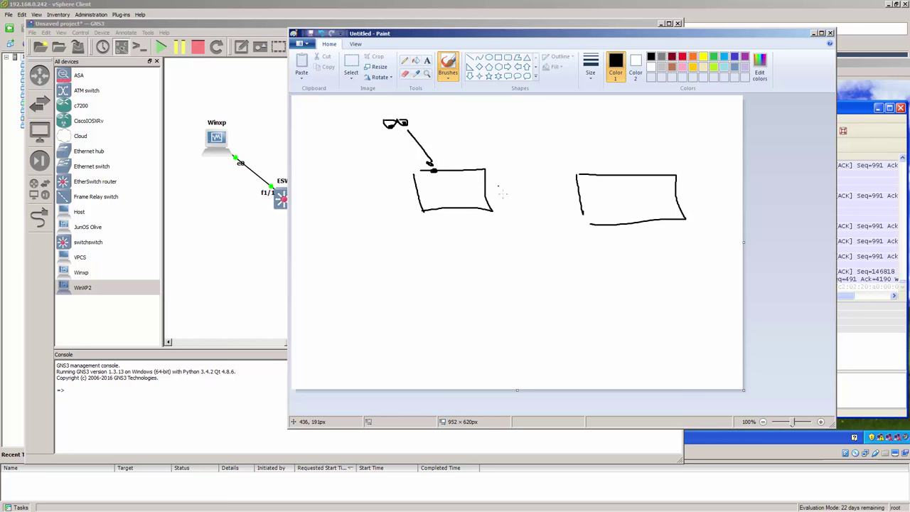
Step: Draw a thick link between the two switches and connect a monitoring PC to a port on top of the second
mouse_move(482, 191)
left_mouse_down()
mouse_move(600, 198)
mouse_move(645, 175)
left_mouse_up()
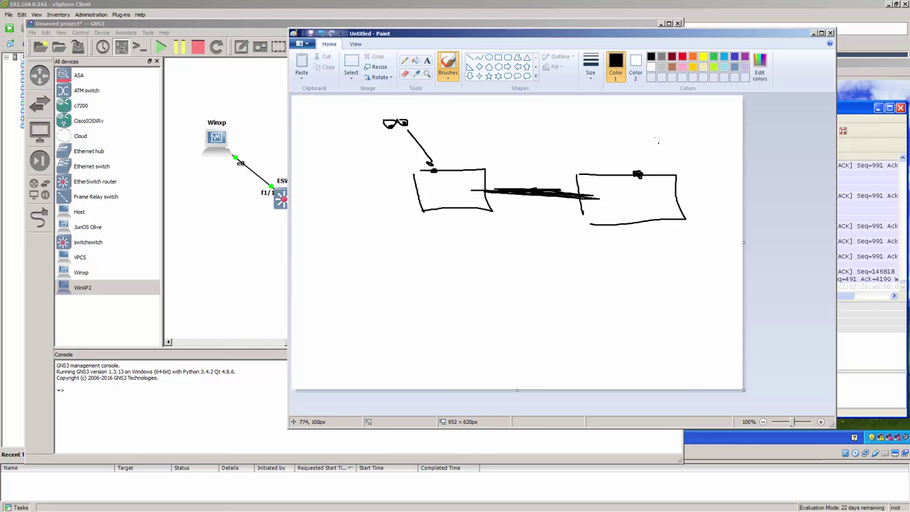
left_click_drag(667, 131, 684, 128)
mouse_move(675, 158)
left_mouse_down()
mouse_move(679, 145)
mouse_move(686, 156)
mouse_move(664, 140)
mouse_move(676, 142)
mouse_move(637, 175)
left_mouse_up()
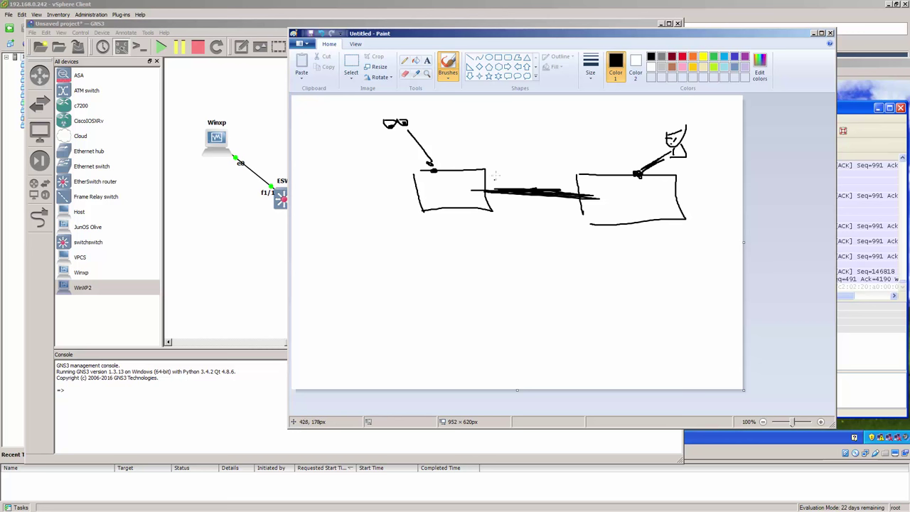
Step: Write "Mo" below the first switch, draw a stroke below the second, and add an arrow to the first switch's lower edge
left_click_drag(415, 279, 438, 272)
left_click_drag(619, 271, 624, 289)
left_click_drag(398, 230, 449, 211)
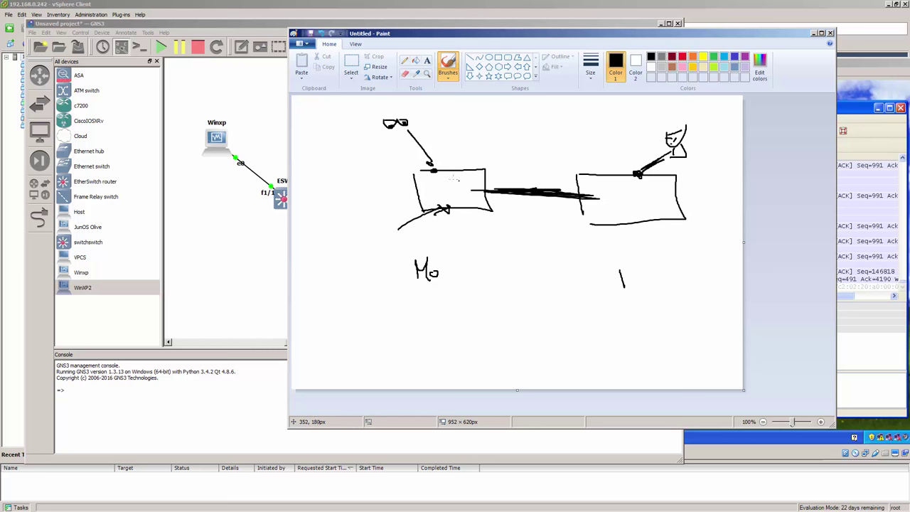
Step: Add arrows to the first switch's upper port and to the inter-switch link, and write "Remote-vlan" above the link
mouse_move(467, 145)
left_mouse_down()
mouse_move(437, 166)
mouse_move(448, 162)
left_mouse_up()
left_click_drag(455, 260, 512, 205)
mouse_move(500, 116)
left_mouse_down()
mouse_move(582, 118)
mouse_move(593, 106)
mouse_move(616, 118)
left_mouse_up()
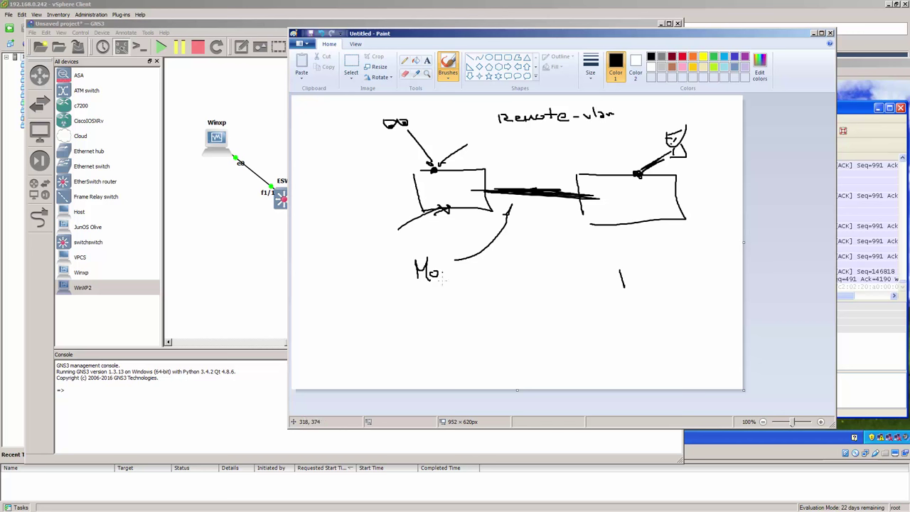
Step: Trace the traffic through the second switch to its monitoring port, then return to the GNS3 topology
left_click_drag(606, 190, 673, 189)
left_click_drag(658, 202, 619, 203)
left_click_drag(643, 175, 642, 176)
left_click_drag(798, 35, 720, 70)
key("alt+Tab")
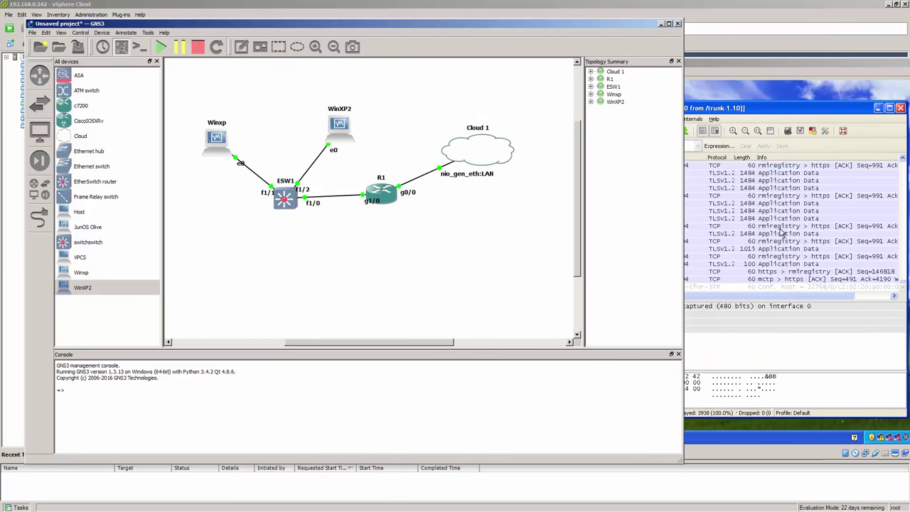
Step: Bring the WinXP2 machine forward and minimise it, then move the GNS3 window to the middle of the desktop
left_click(783, 233)
left_click_drag(875, 71, 719, 79)
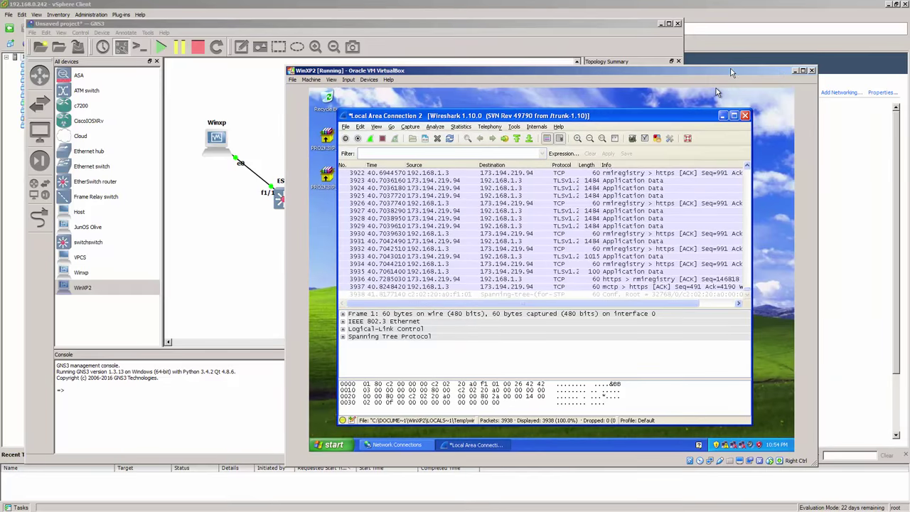
left_click(796, 71)
left_click_drag(500, 26, 600, 33)
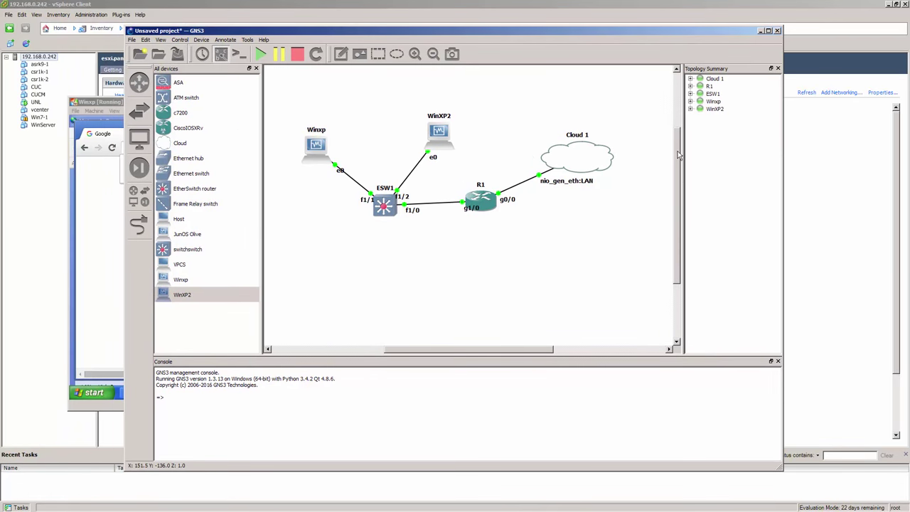
left_click_drag(678, 151, 351, 115)
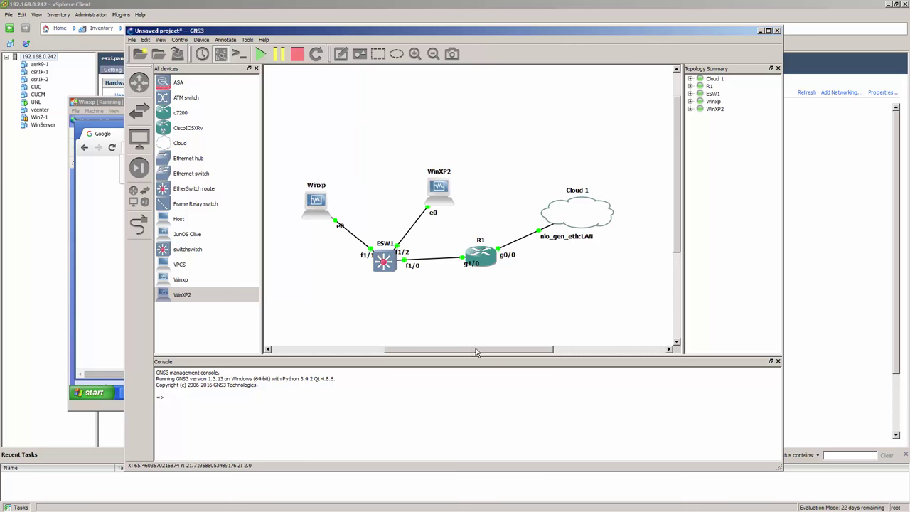
left_click_drag(475, 352, 465, 352)
left_click_drag(681, 228, 677, 248)
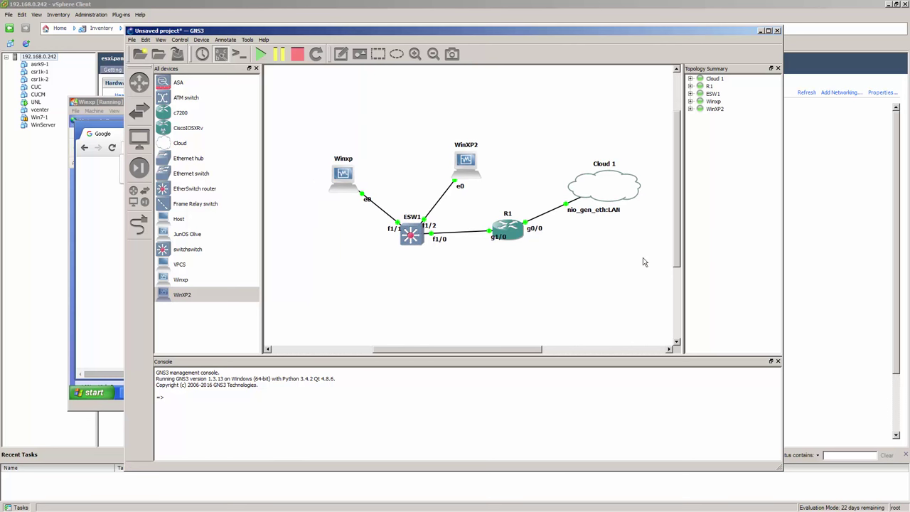
left_click_drag(516, 349, 527, 349)
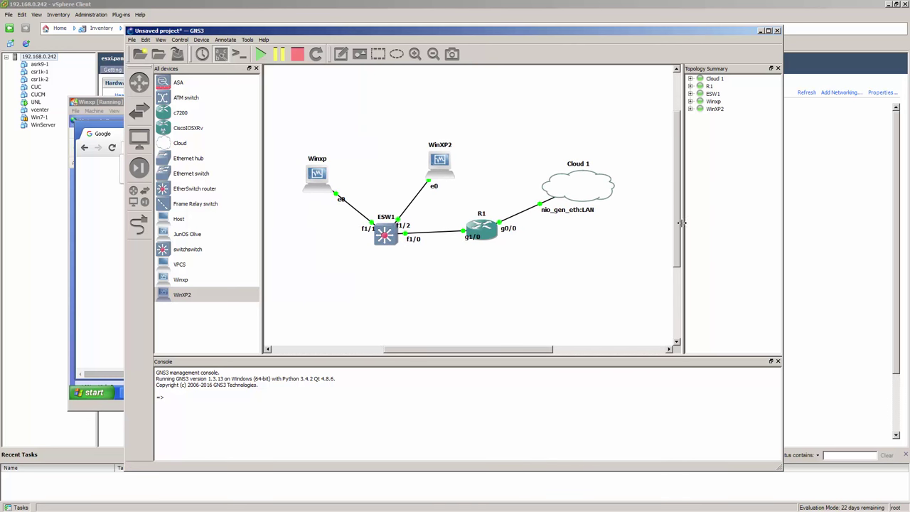
left_click_drag(681, 223, 679, 214)
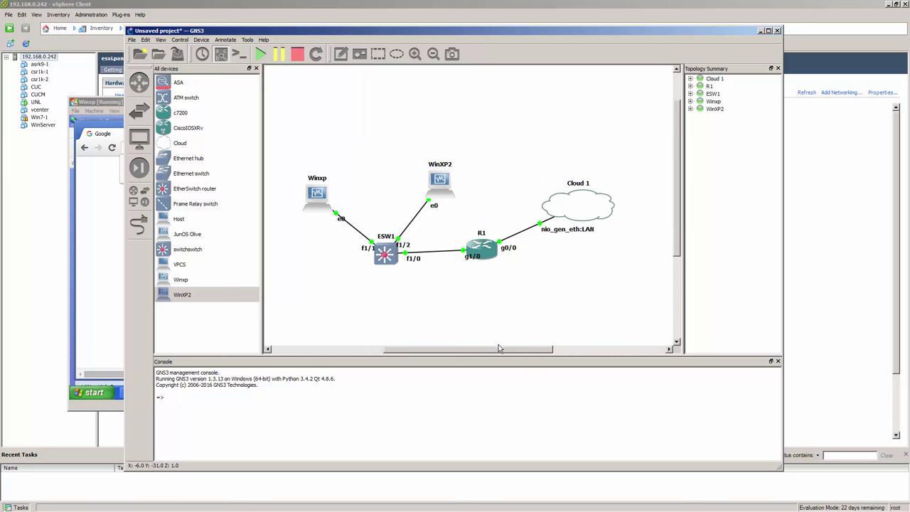
Step: Open the console of router R1 and move the SuperPuTTY window lower on the desktop
mouse_move(486, 348)
left_mouse_down()
mouse_move(469, 350)
mouse_move(488, 349)
mouse_move(480, 353)
left_mouse_up()
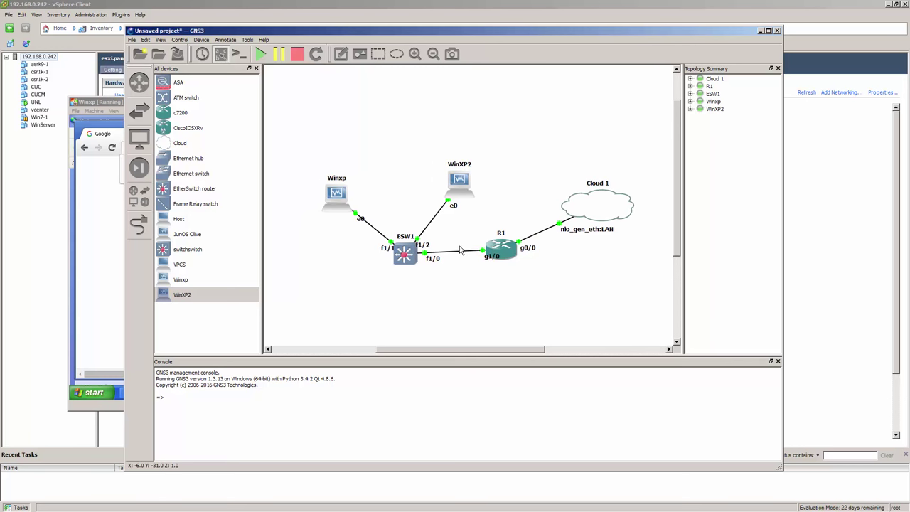
left_click_drag(485, 352, 488, 353)
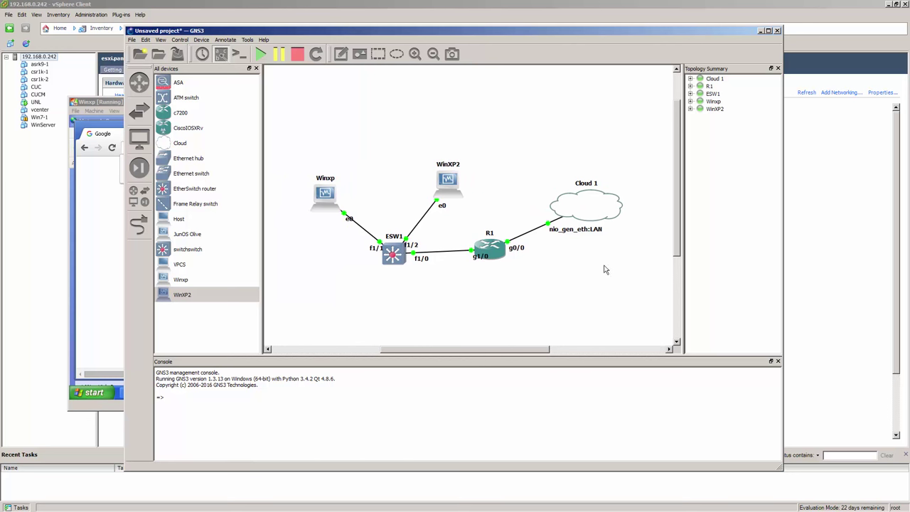
left_click_drag(678, 228, 708, 248)
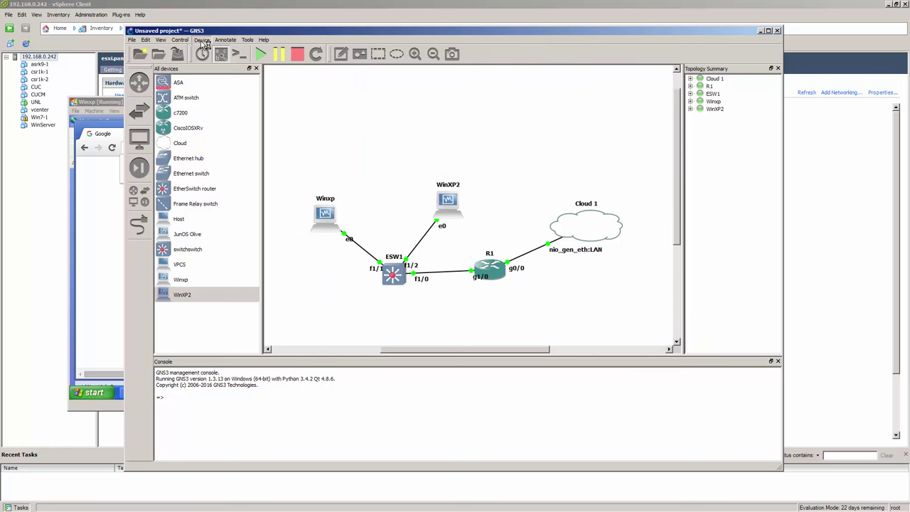
left_click(175, 41)
left_click_drag(188, 30, 185, 21)
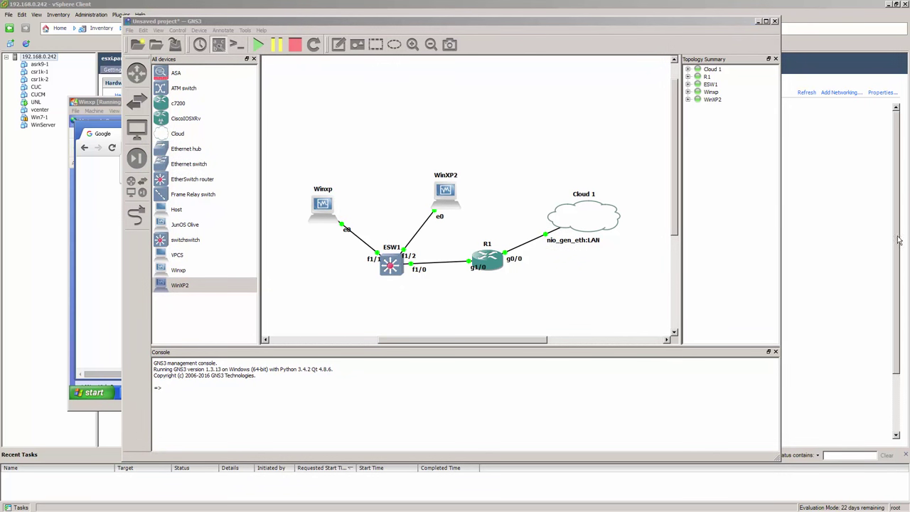
right_click(494, 264)
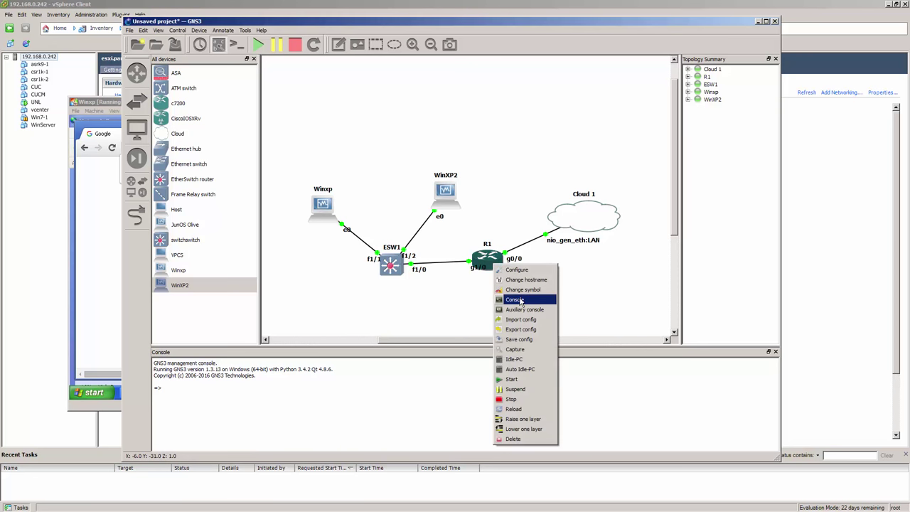
left_click(519, 299)
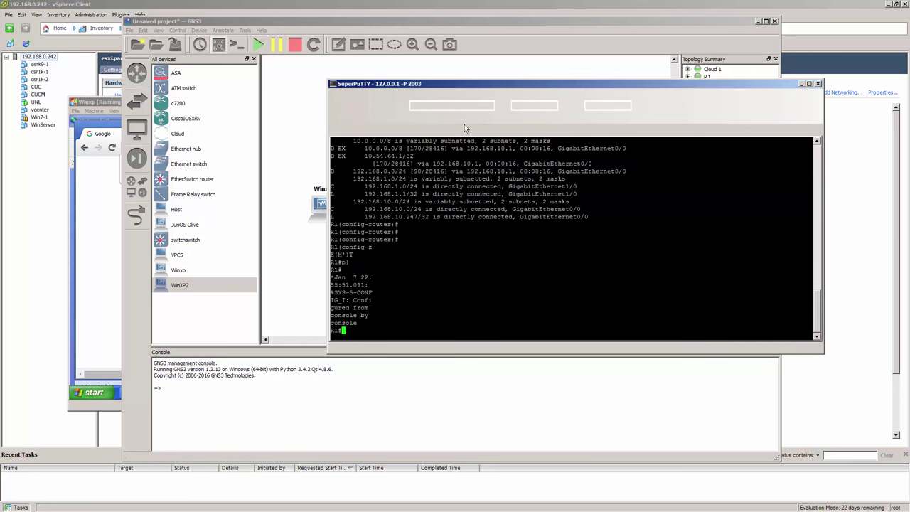
left_click_drag(502, 96, 492, 121)
mouse_move(492, 163)
left_mouse_down()
mouse_move(556, 164)
mouse_move(481, 165)
mouse_move(492, 163)
left_mouse_up()
left_click(492, 163)
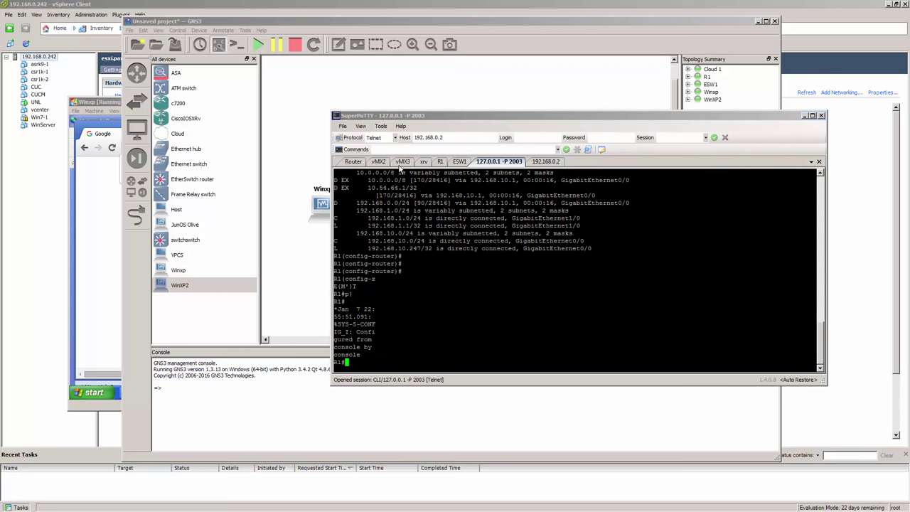
Step: Return to GNS3 and review the SuperPutty Telnet and serial console commands in the console application preferences, leaving them as they are
left_click(482, 81)
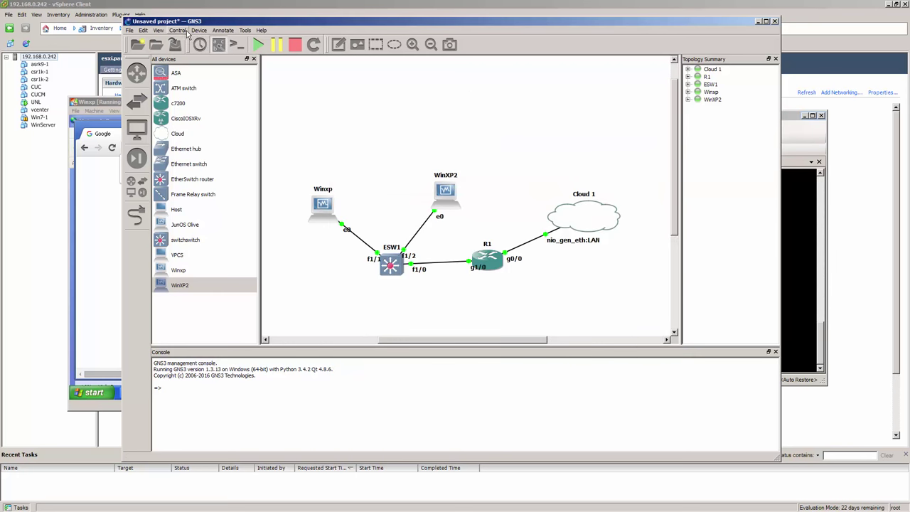
left_click(185, 31)
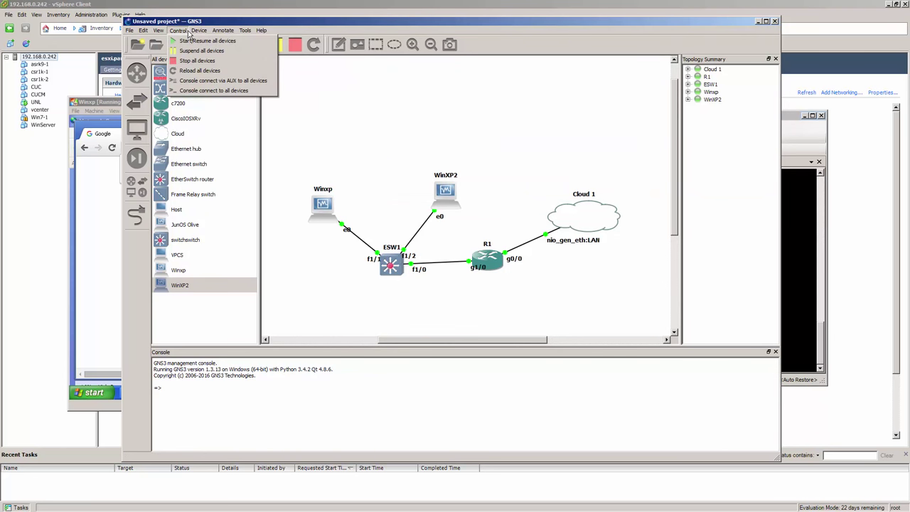
mouse_move(143, 30)
left_click(171, 63)
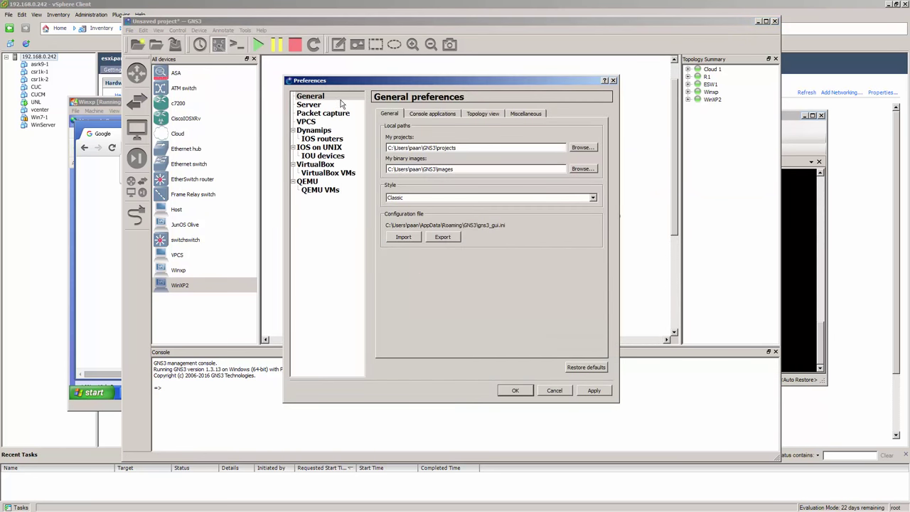
left_click(433, 115)
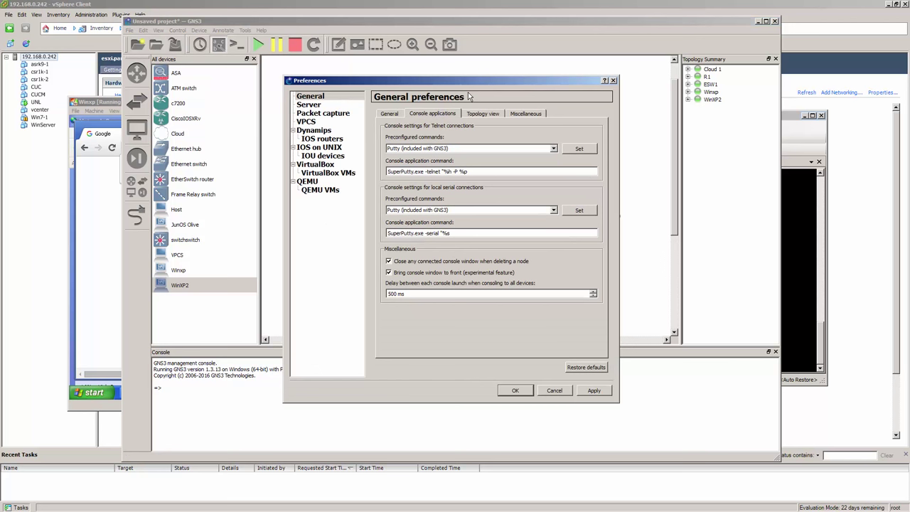
left_click_drag(512, 171, 388, 171)
left_click(500, 171)
left_click_drag(451, 233, 389, 234)
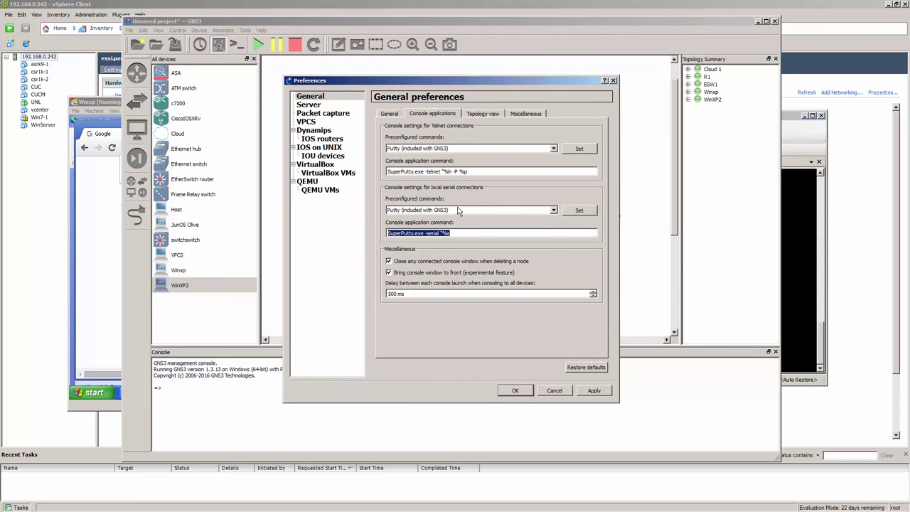
left_click(474, 233)
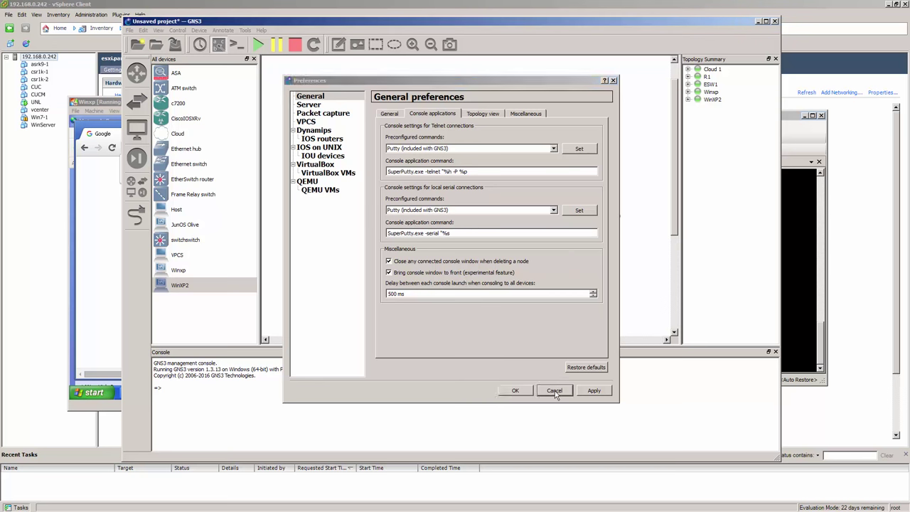
left_click(555, 390)
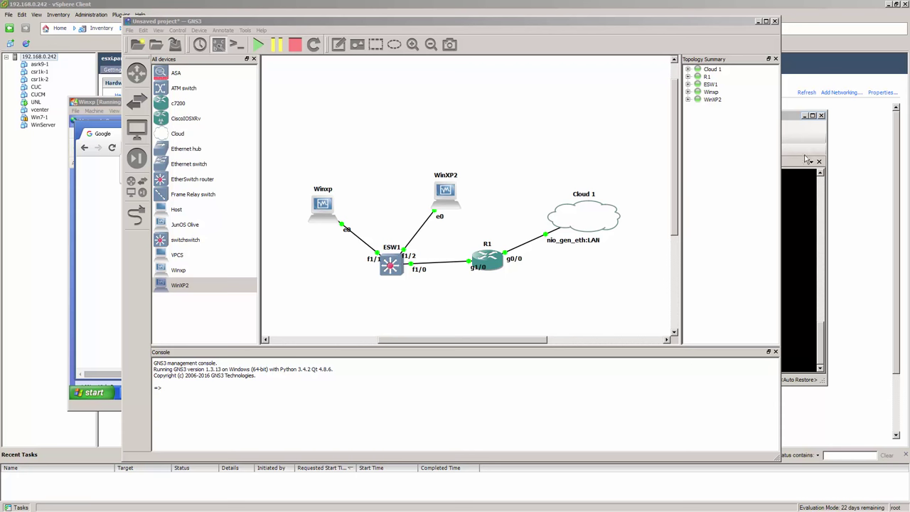
Step: Minimise the GNS3 and Winxp windows and move the SuperPuTTY window to the middle of the desktop
left_click(758, 22)
left_click_drag(639, 117, 496, 128)
left_click(426, 103)
left_click_drag(442, 134, 545, 96)
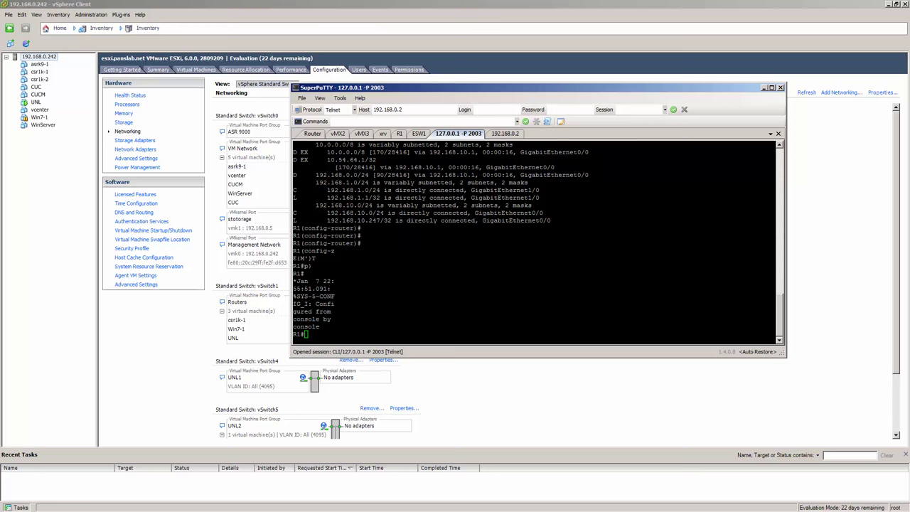
Step: Switch to the browser window with the Unified Networking Lab palo2 topology and move it higher on the desktop
key("alt+Tab")
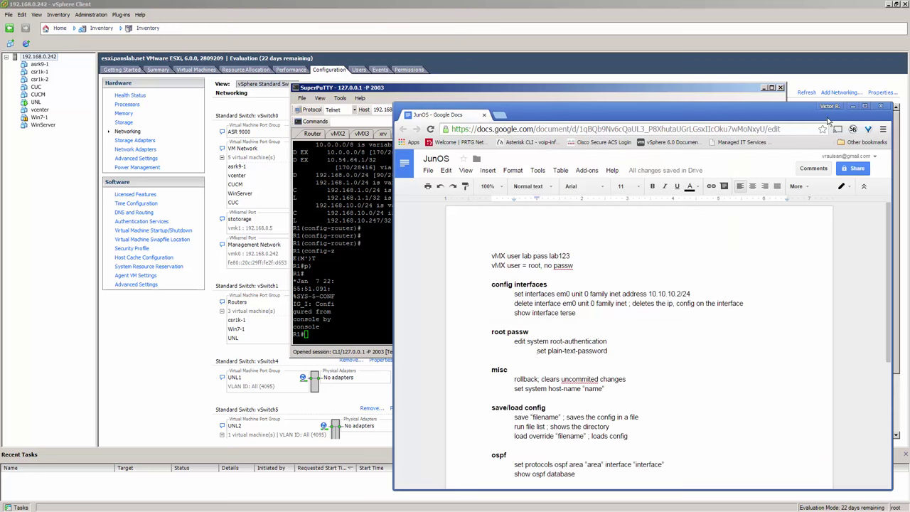
key("alt+Tab")
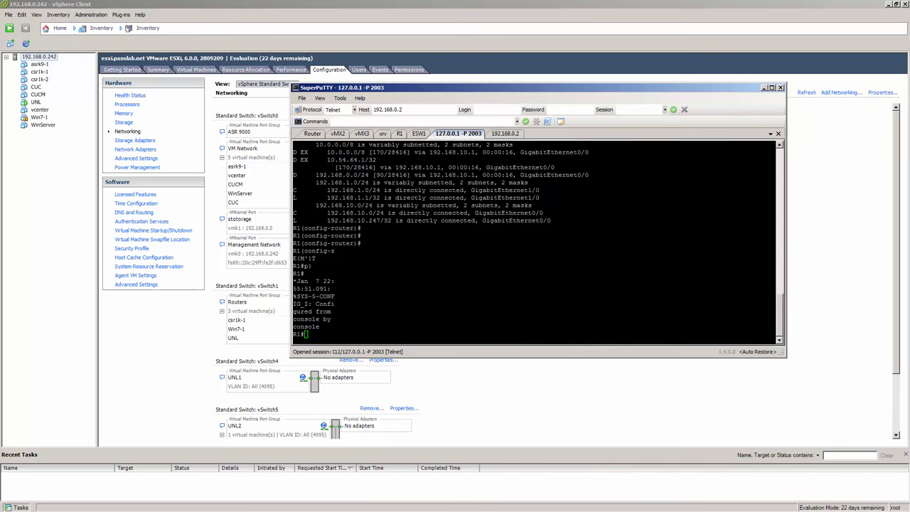
key("alt+Tab")
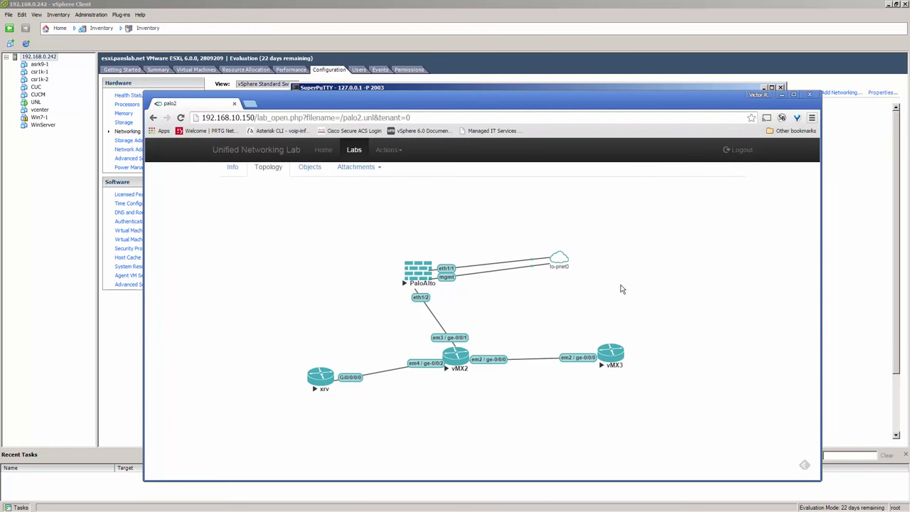
left_click_drag(445, 92, 498, 62)
left_click_drag(460, 60, 462, 57)
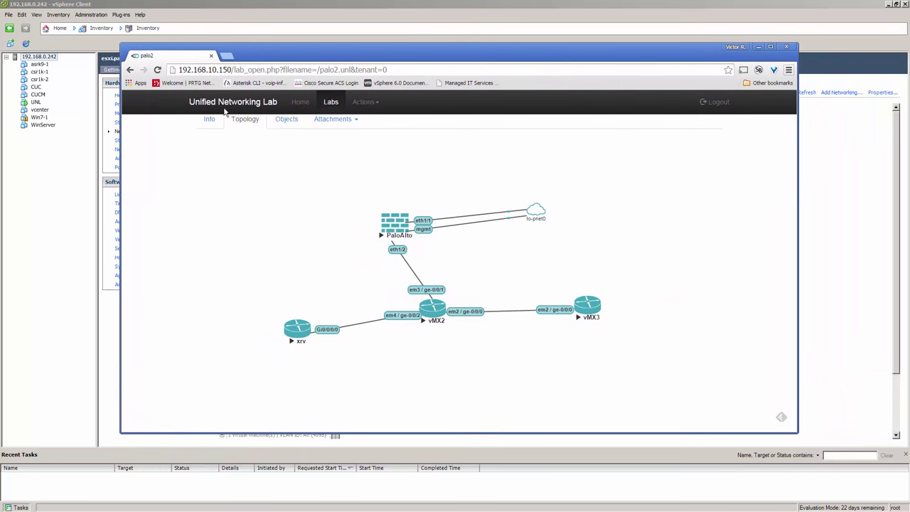
left_click_drag(408, 49, 414, 38)
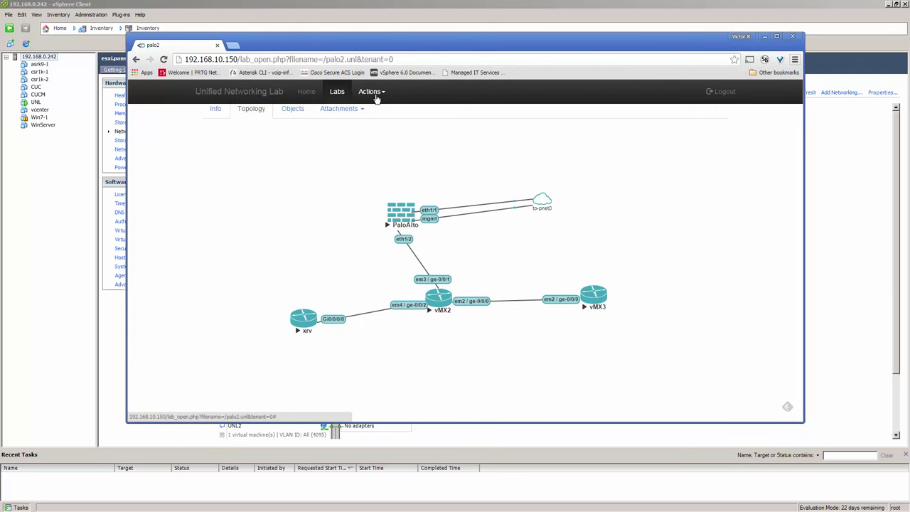
Step: Put the palo2 lab into edit mode
left_click(376, 98)
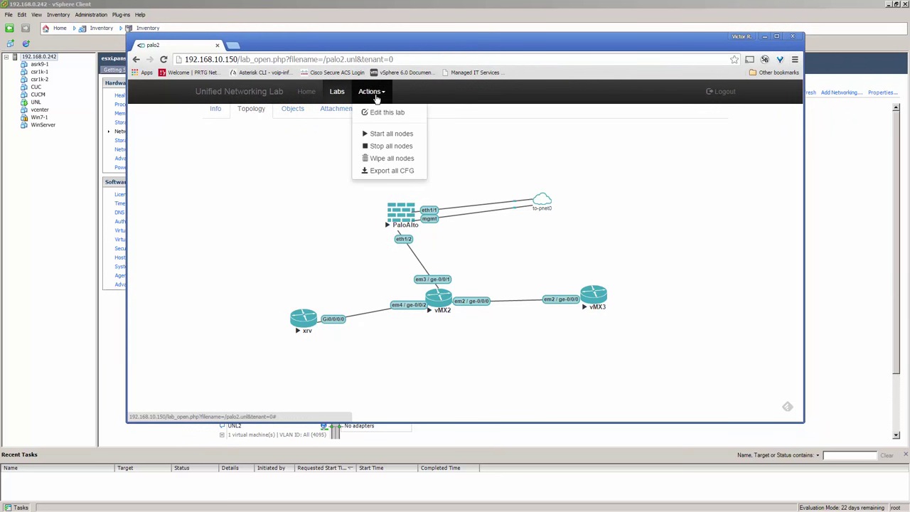
left_click(385, 113)
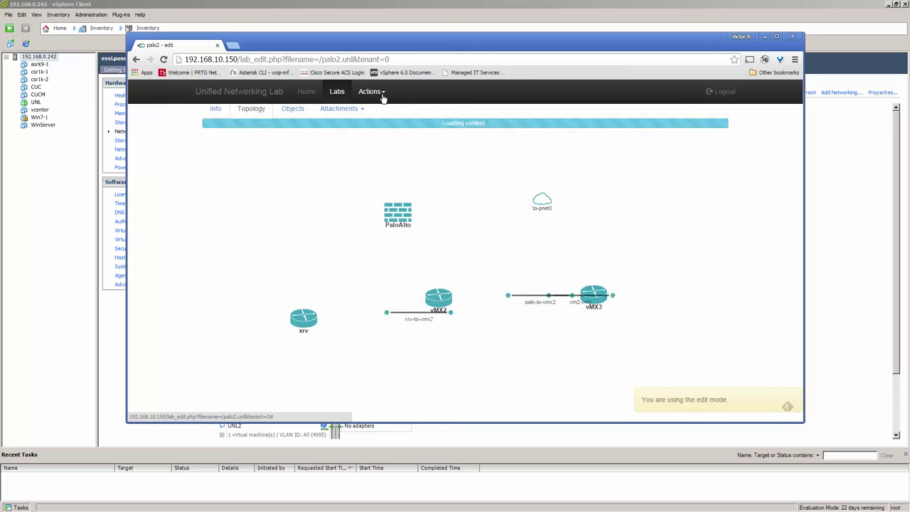
left_click(387, 113)
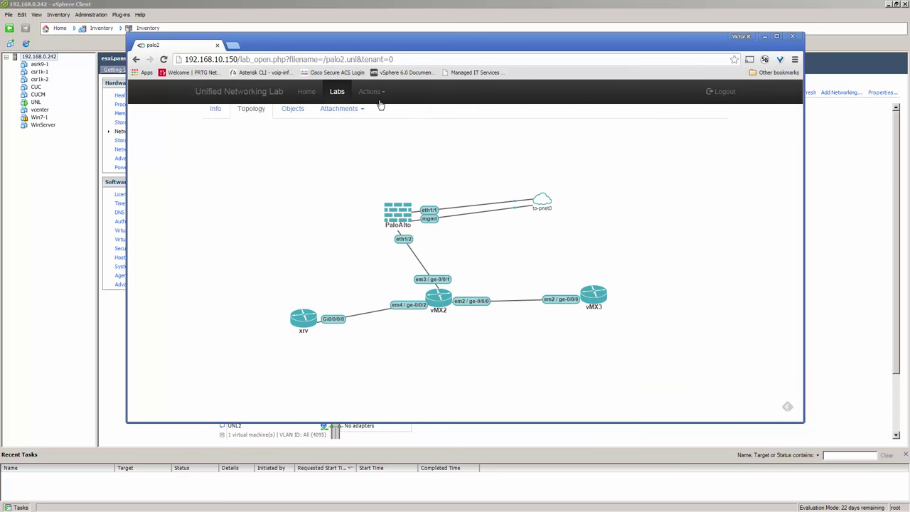
left_click(379, 93)
left_click(388, 114)
Step: Open the form for adding nodes, browse the available device templates to the end of the list, and close it without adding any
left_click(371, 92)
left_click(394, 145)
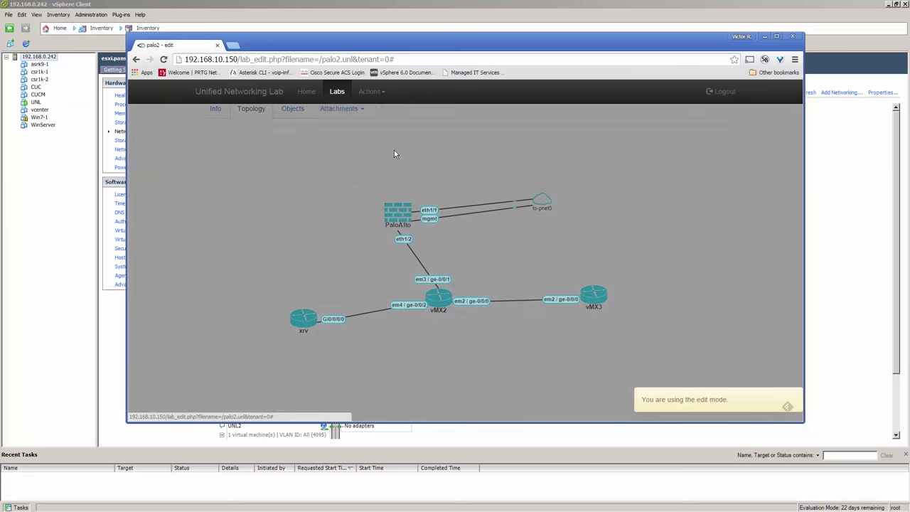
left_click(489, 136)
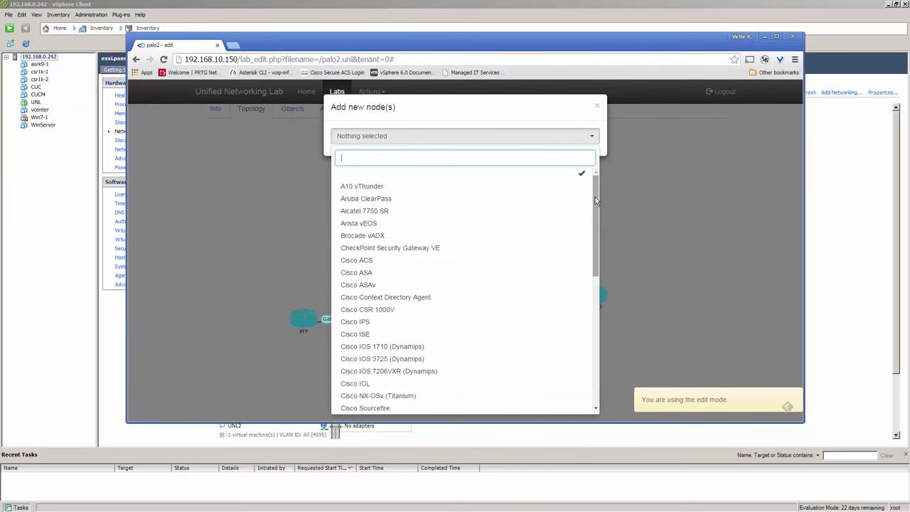
left_click_drag(595, 197, 581, 340)
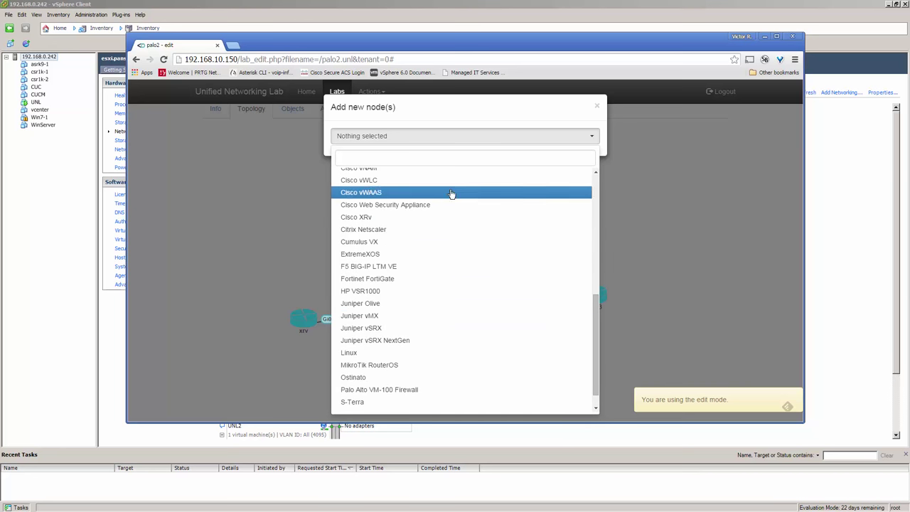
scroll(485, 233, "down", 1)
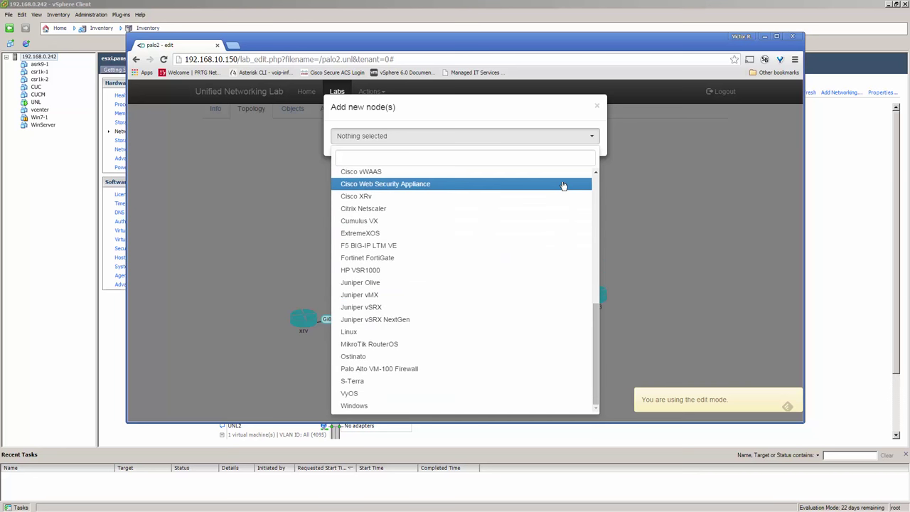
left_click(596, 106)
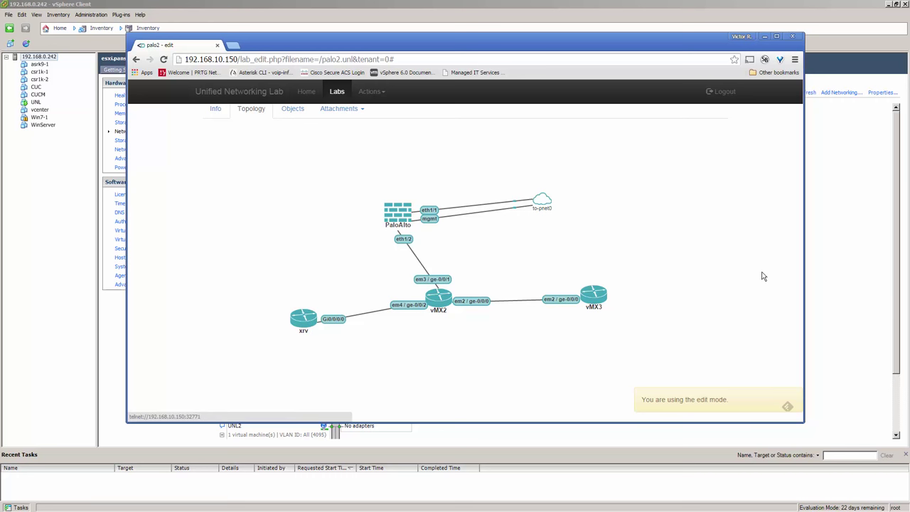
Step: Minimise the lab browser window and examine the ESXi host's standard virtual switches in the vSphere Client networking configuration
left_click(765, 37)
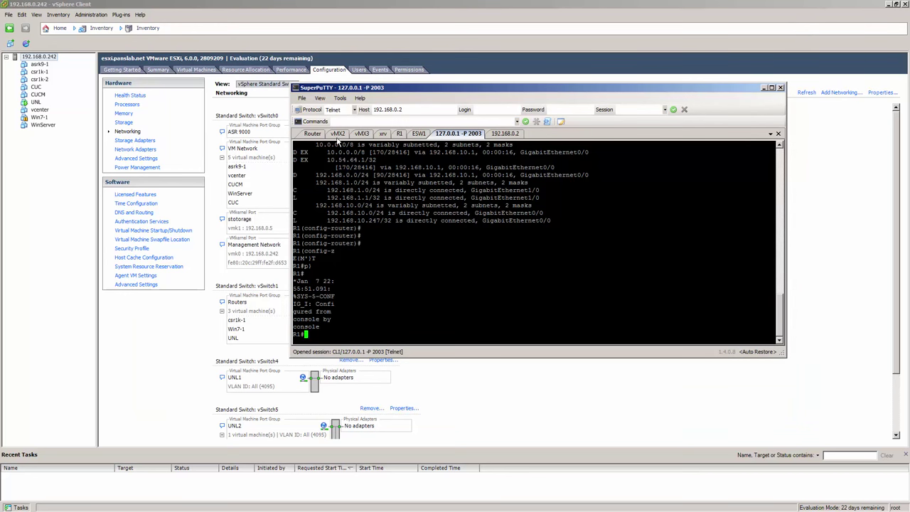
left_click(463, 83)
scroll(398, 248, "down", 3)
scroll(374, 246, "up", 3)
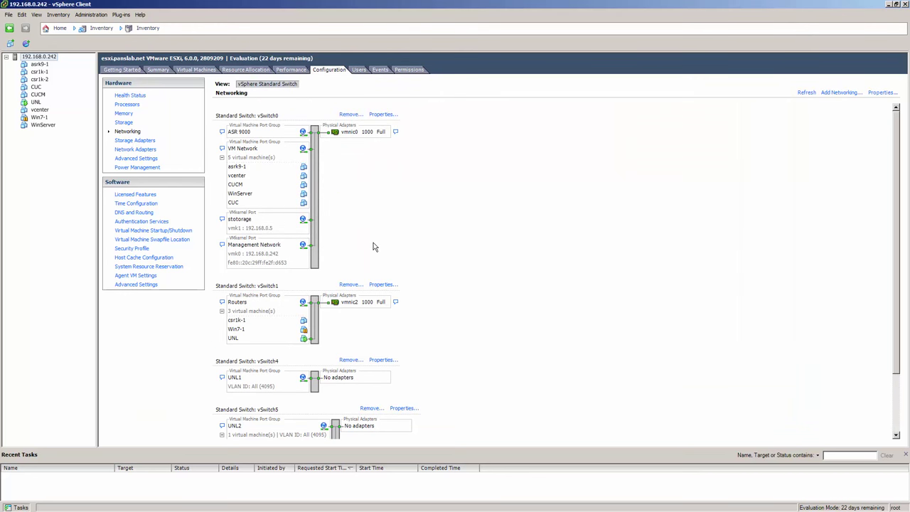
scroll(297, 300, "down", 3)
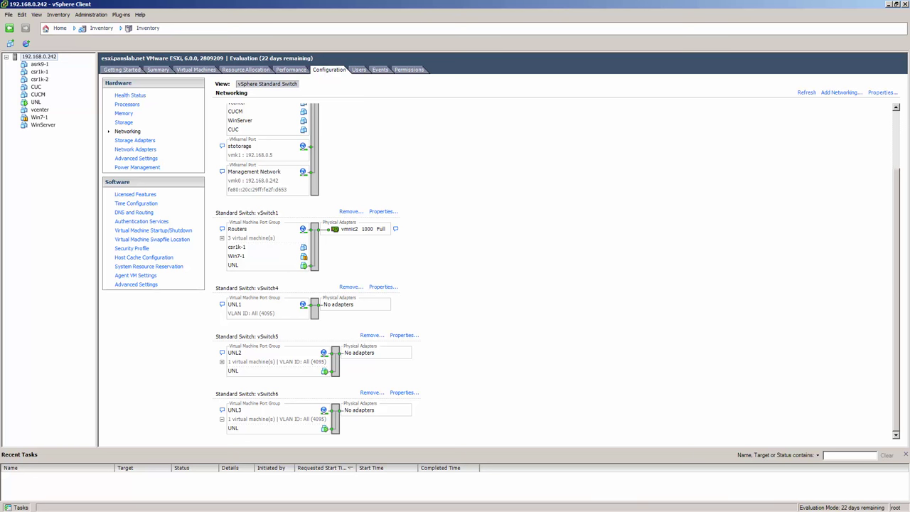
Step: Switch back to SuperPuTTY and try to open a Telnet session to host 192.168.10.150
key("alt+Tab")
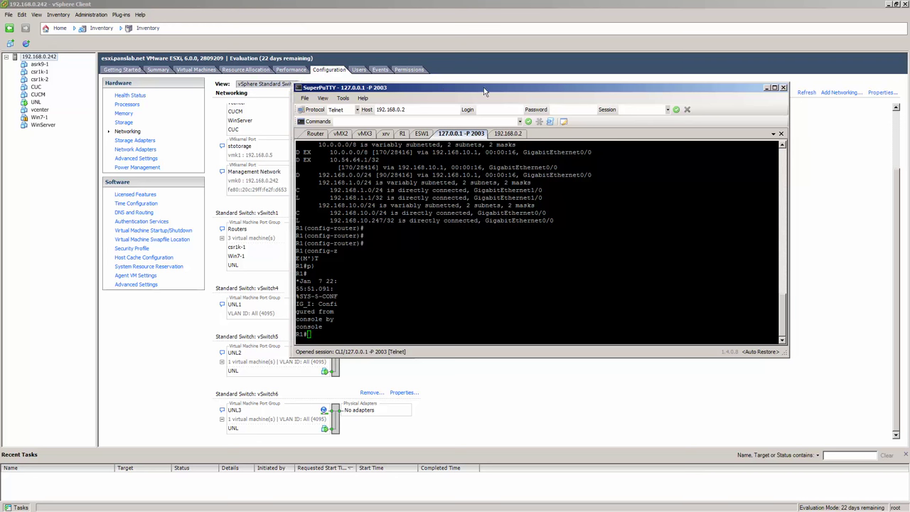
left_click_drag(439, 88, 523, 89)
double_click(509, 110)
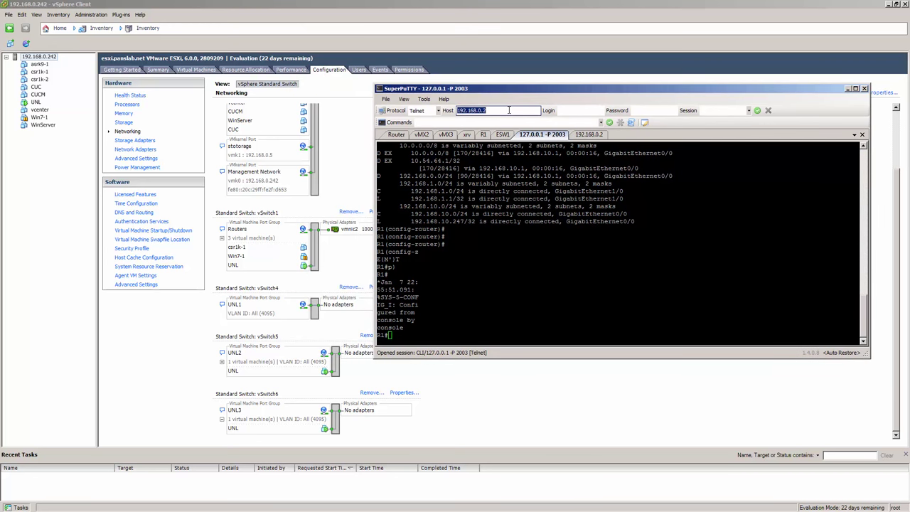
type("19")
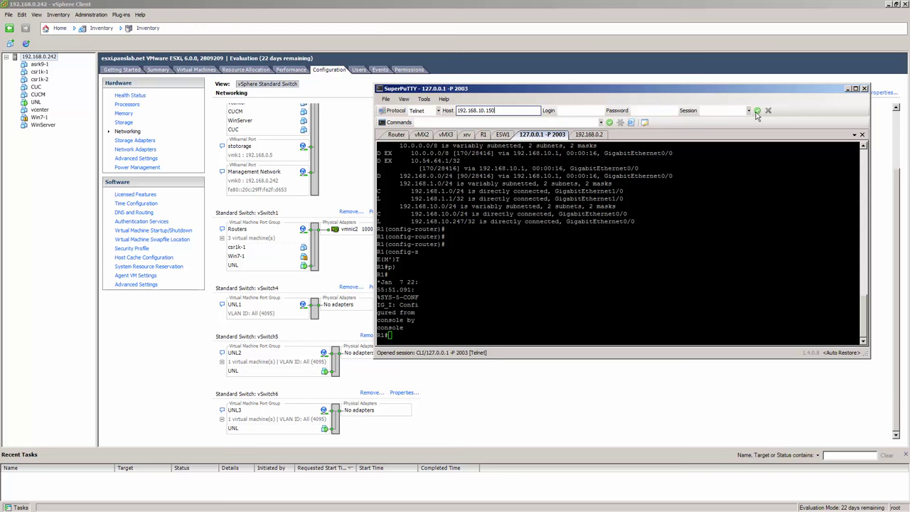
left_click(758, 112)
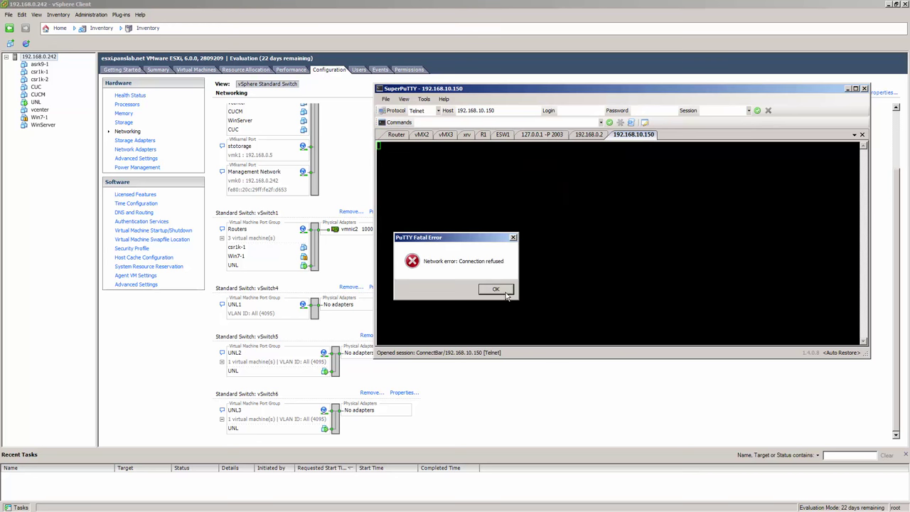
Step: Dismiss the connection error and open an SSH session to host 192.168.10.150 with the login root
left_click(490, 285)
left_click(489, 287)
left_click(428, 110)
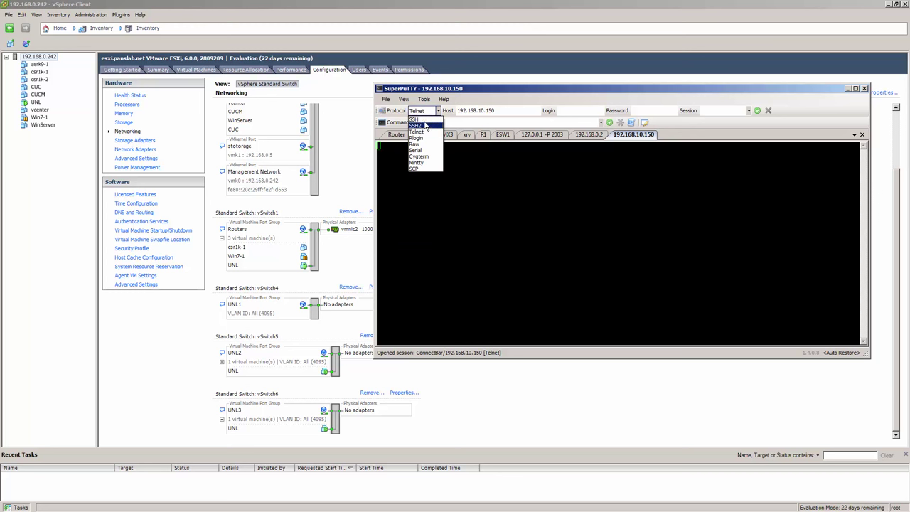
left_click(421, 119)
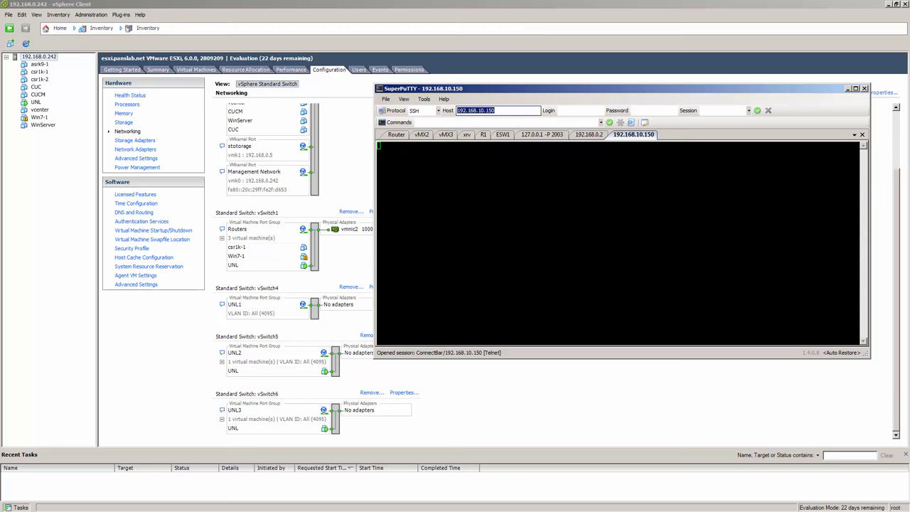
left_click(599, 110)
type("root")
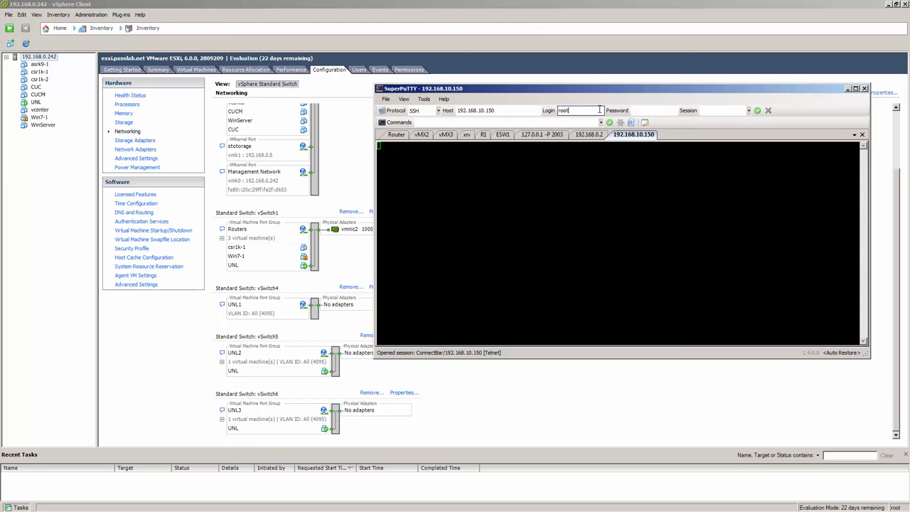
key("Return")
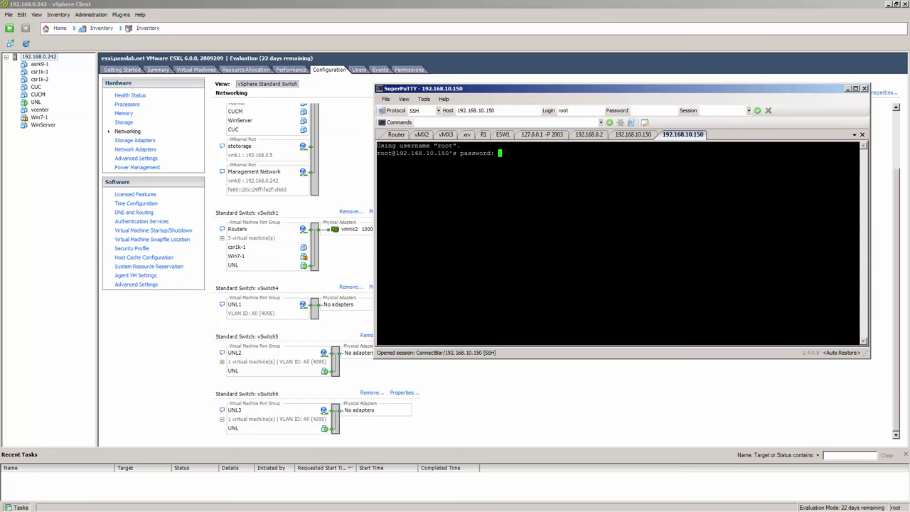
Step: Enter the root account password to log in to the server's shell
key("Return")
key("Return")
key("Return")
key("Return")
key("Return")
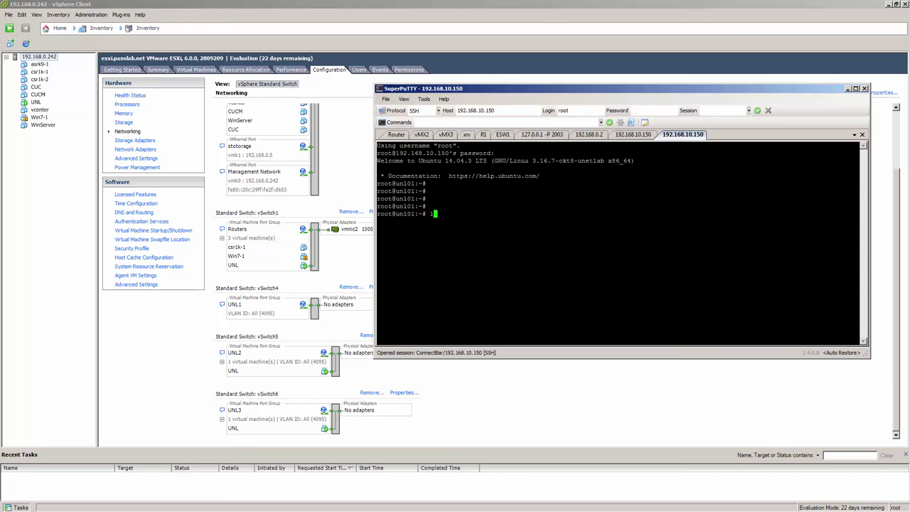
Step: Go up to the parent directory with cd .., list its contents with ls, and reposition the SuperPuTTY window over the vSphere Client
type("cd ..")
key("Return")
type("ls")
key("Return")
key("Return")
key("Return")
key("Return")
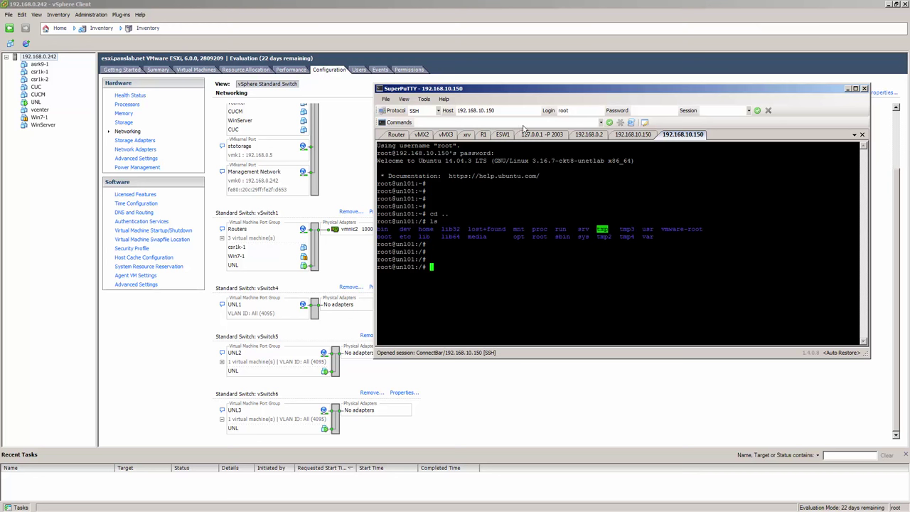
left_click_drag(591, 89, 501, 90)
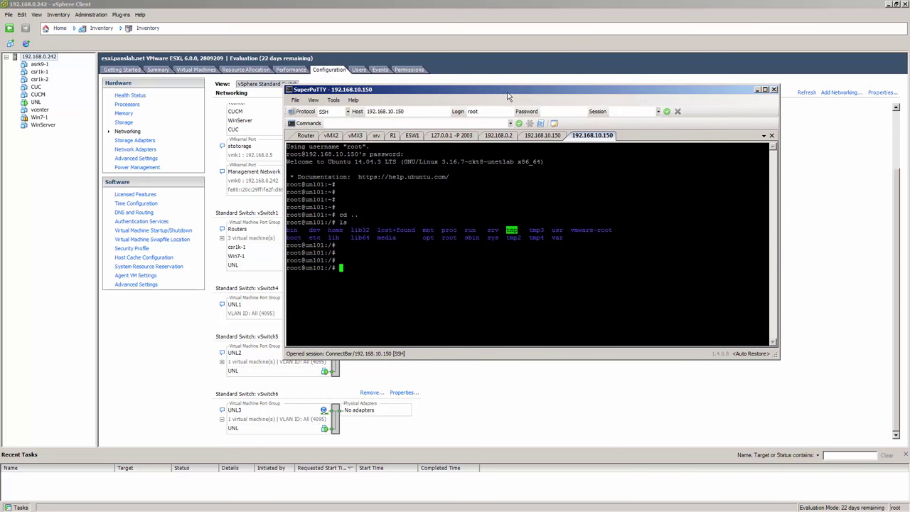
left_click_drag(503, 91, 556, 97)
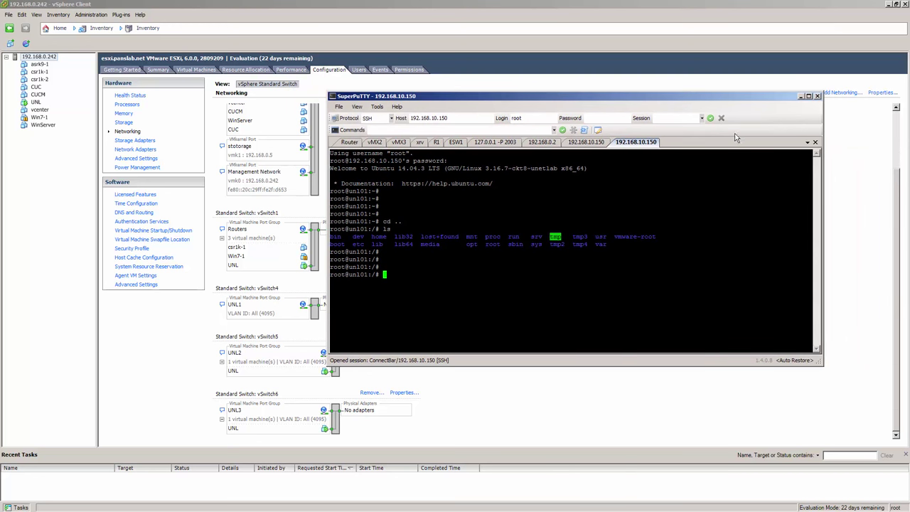